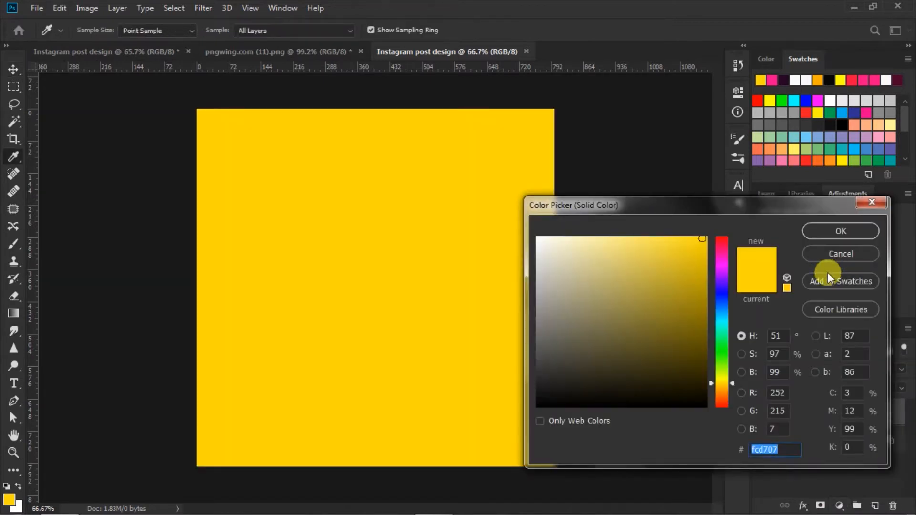
# Set the solid color fill layer to dark purple 240424 and deselect it.
pyautogui.click(785, 79)
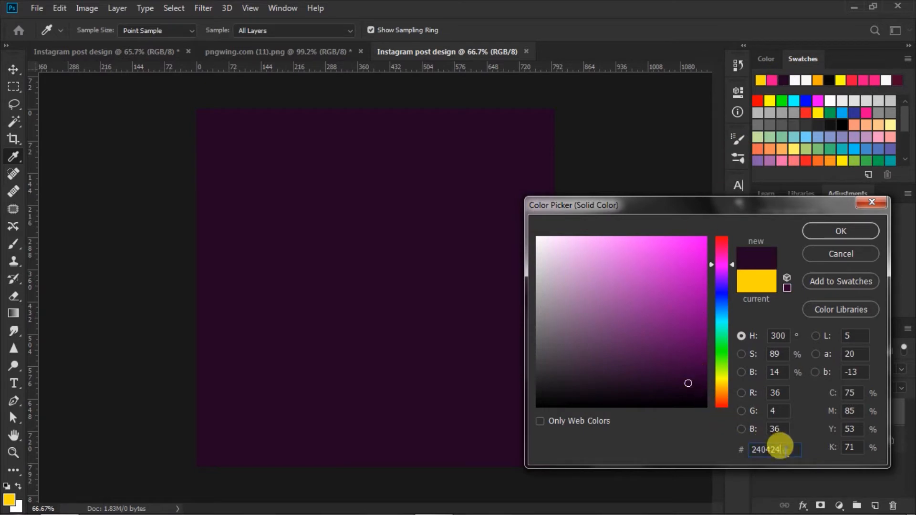
pyautogui.moveTo(780, 448); pyautogui.dragTo(682, 454)
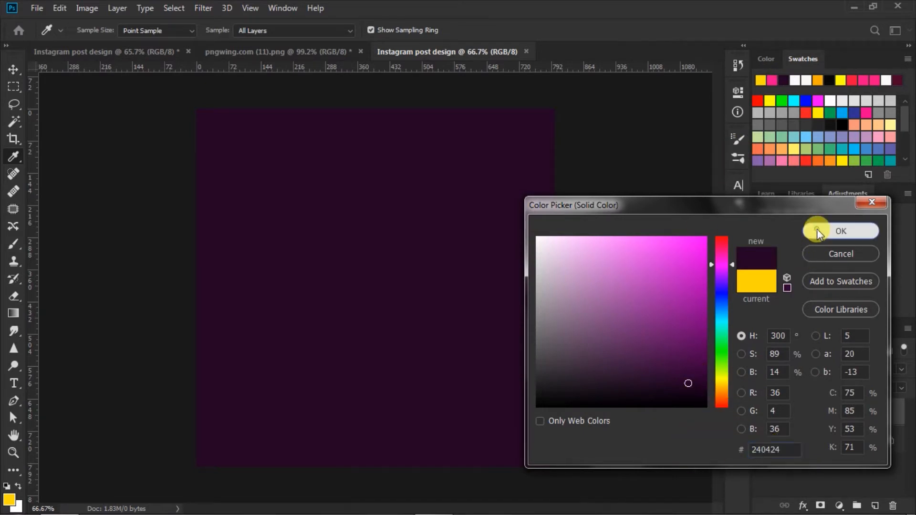
pyautogui.click(817, 229)
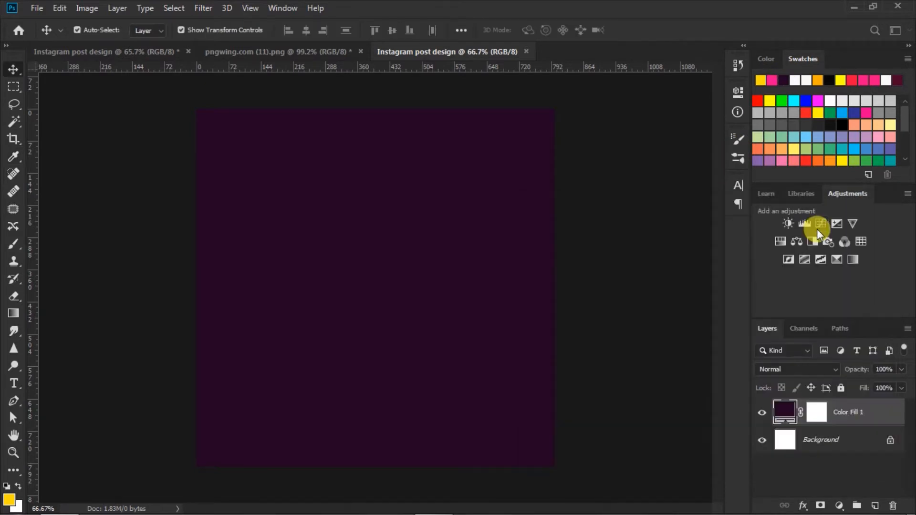
pyautogui.click(625, 291)
# Copy the rice cooker and its shadow, Layer 3 and Layer 2, from pngwing.com (11).png into the Instagram post design.
pyautogui.click(287, 53)
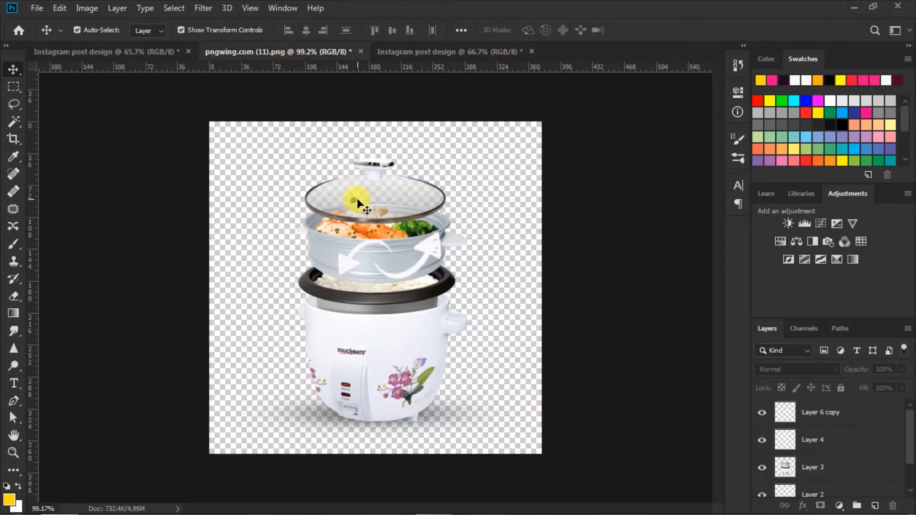
pyautogui.click(357, 198)
pyautogui.scroll(-1, 783, 453)
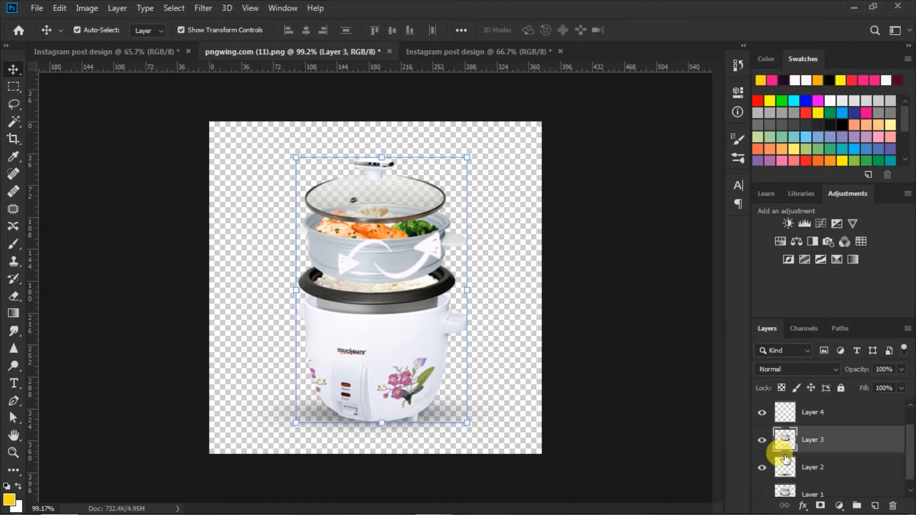
pyautogui.keyDown('shift'); pyautogui.click(825, 470); pyautogui.keyUp('shift')
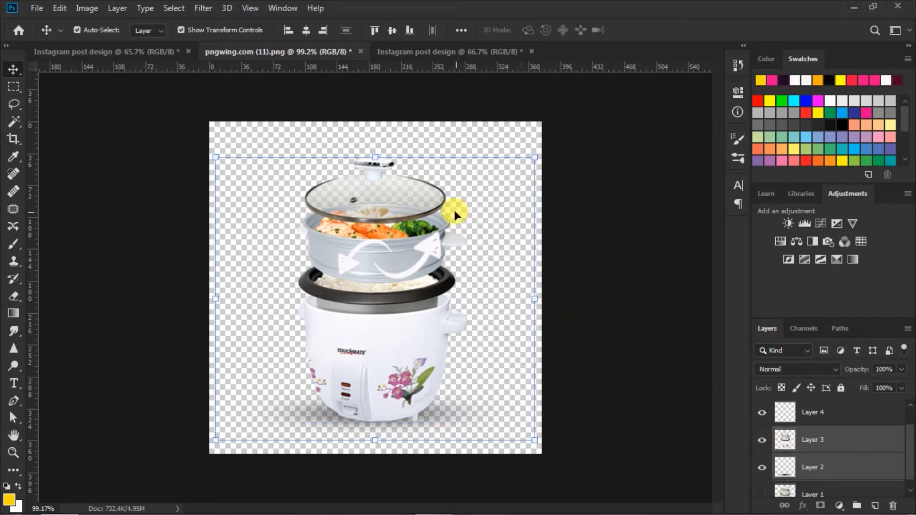
pyautogui.moveTo(417, 198); pyautogui.dragTo(422, 160)
# Move the rice cooker with its shadow to the horizontal center of the canvas, slightly below the middle.
pyautogui.moveTo(383, 256); pyautogui.dragTo(387, 291)
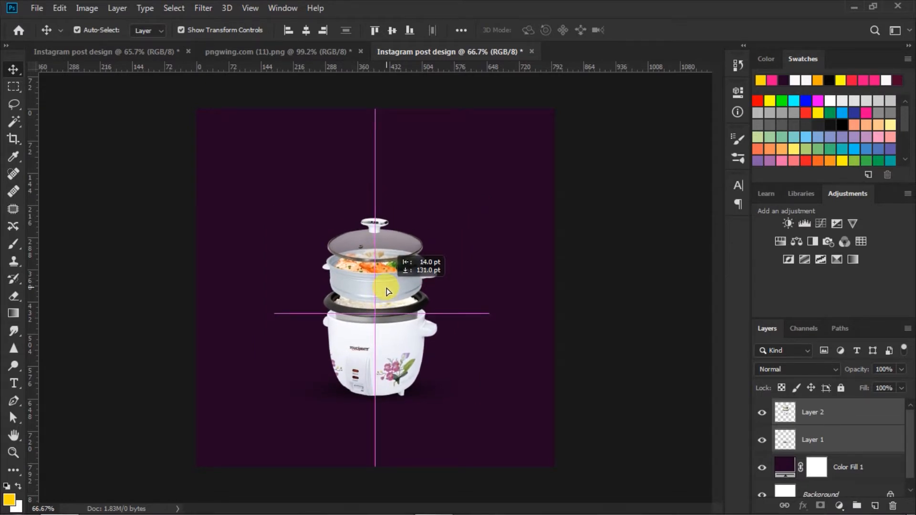
pyautogui.moveTo(387, 291); pyautogui.dragTo(386, 286)
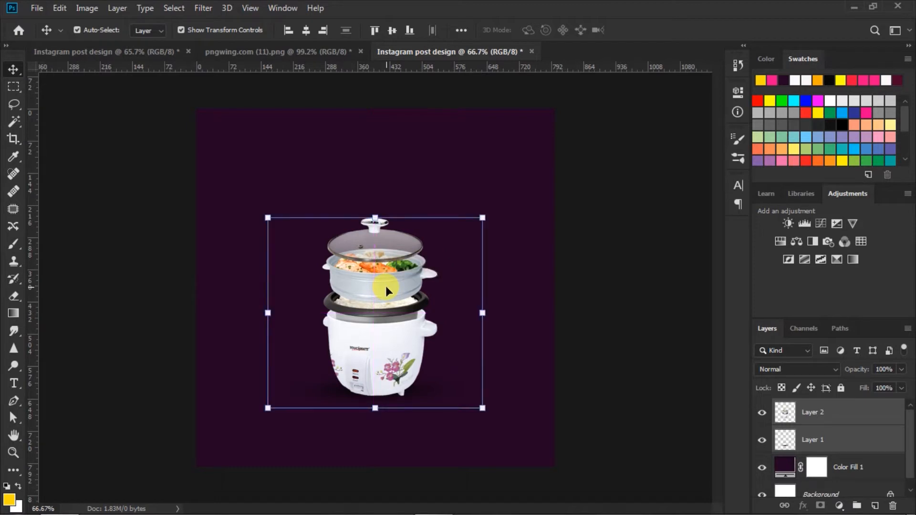
pyautogui.click(603, 322)
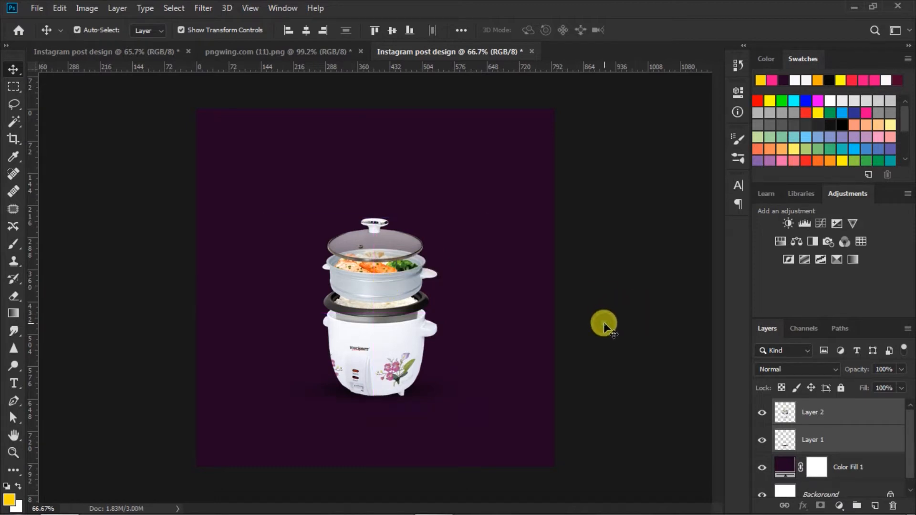
# Add an empty layer directly above Color Fill 1 and set the foreground color to pink f60a89.
pyautogui.click(783, 463)
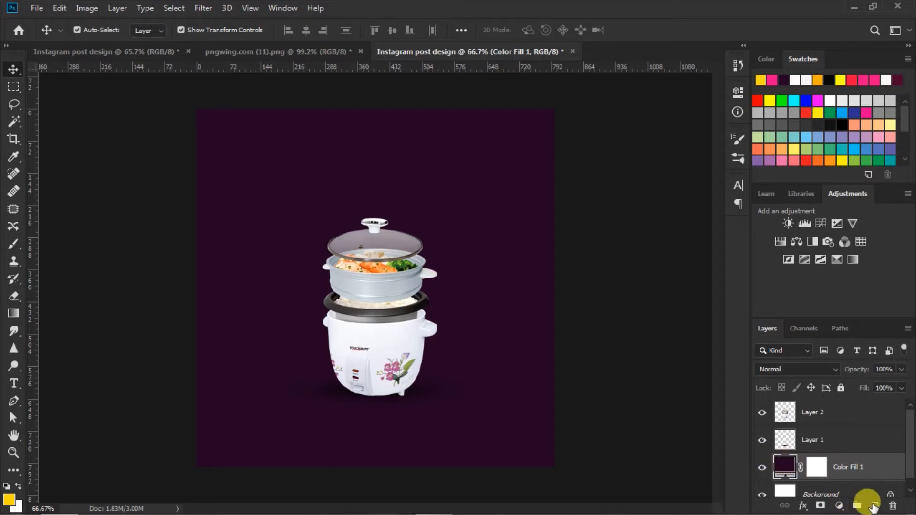
pyautogui.click(873, 505)
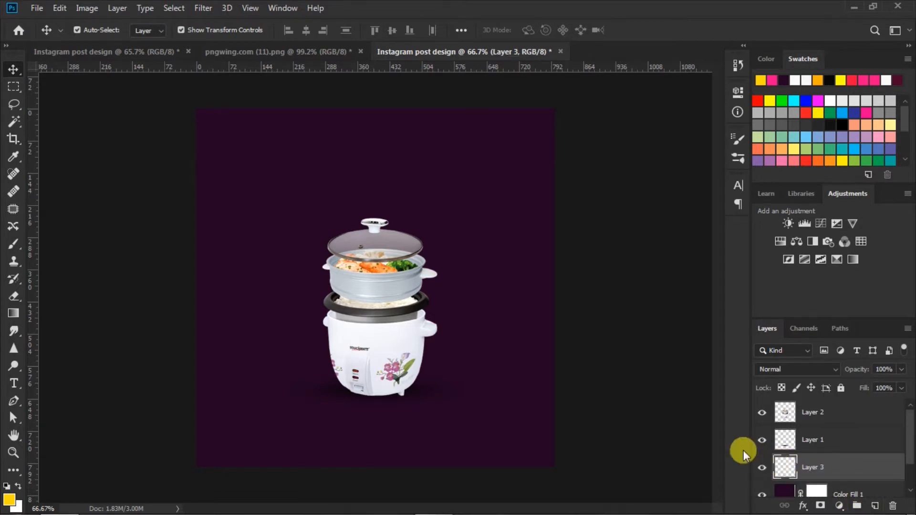
pyautogui.click(9, 499)
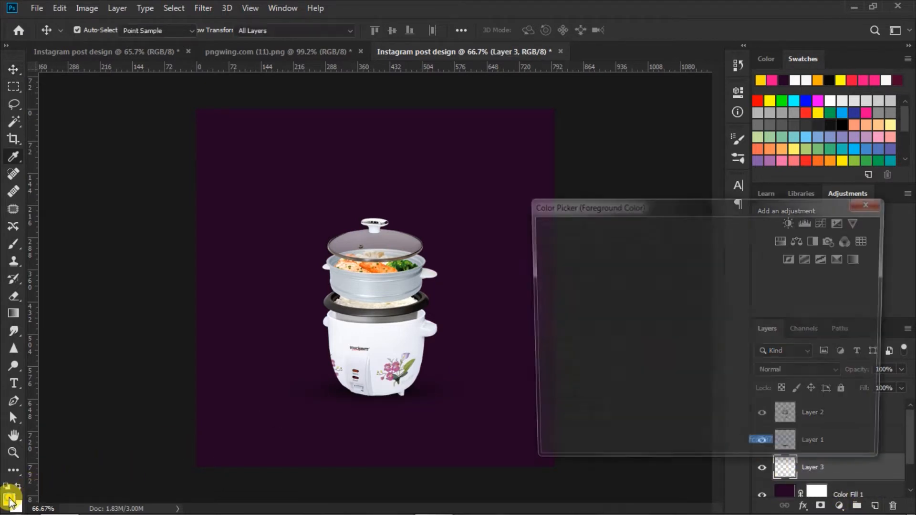
pyautogui.click(772, 80)
pyautogui.doubleClick(769, 450)
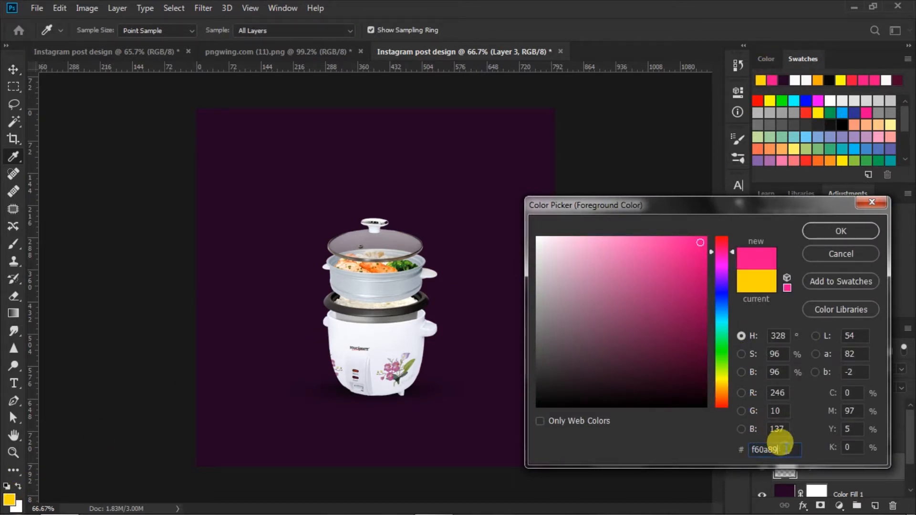
pyautogui.click(819, 233)
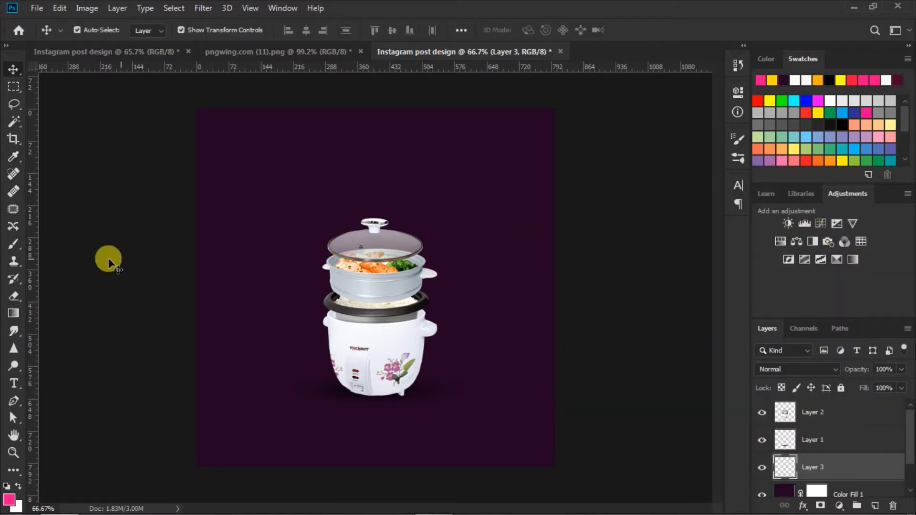
# Set the Brush tool to a Soft Round Pressure Opacity and Flow tip with 0% hardness and 700 px size.
pyautogui.click(14, 244)
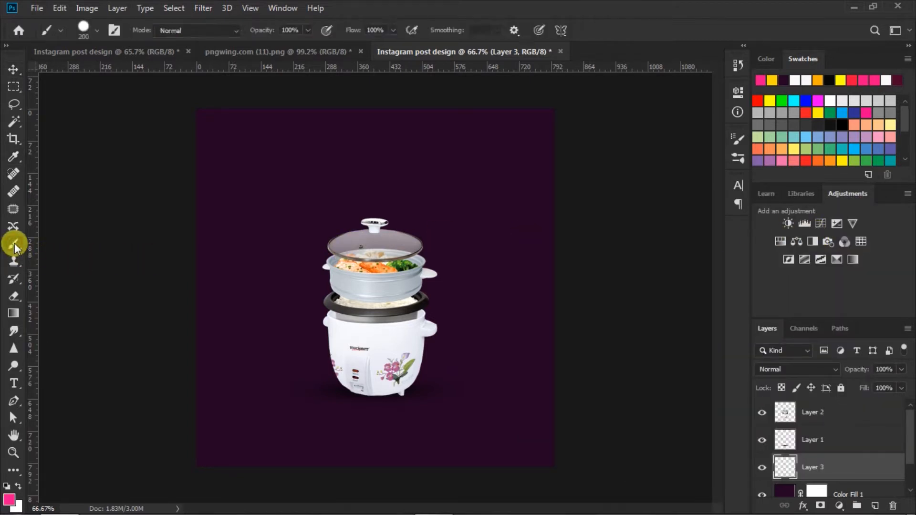
pyautogui.click(98, 30)
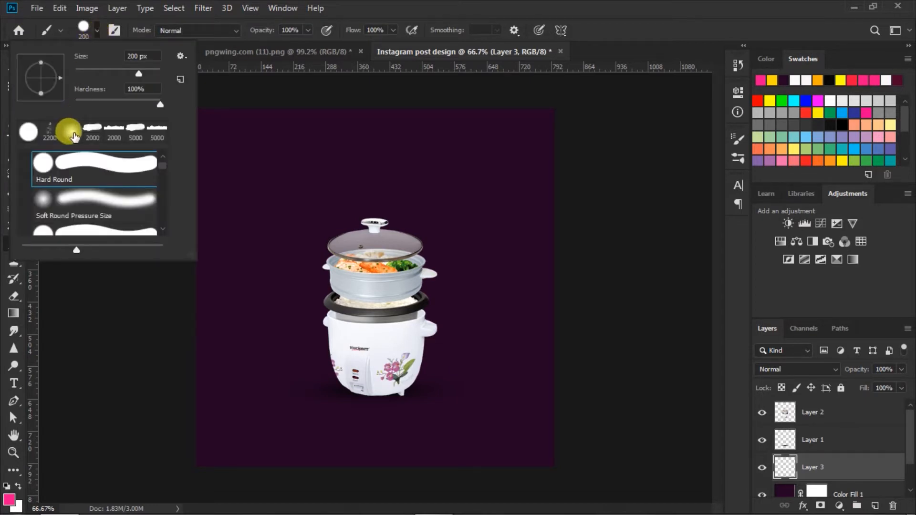
pyautogui.click(74, 136)
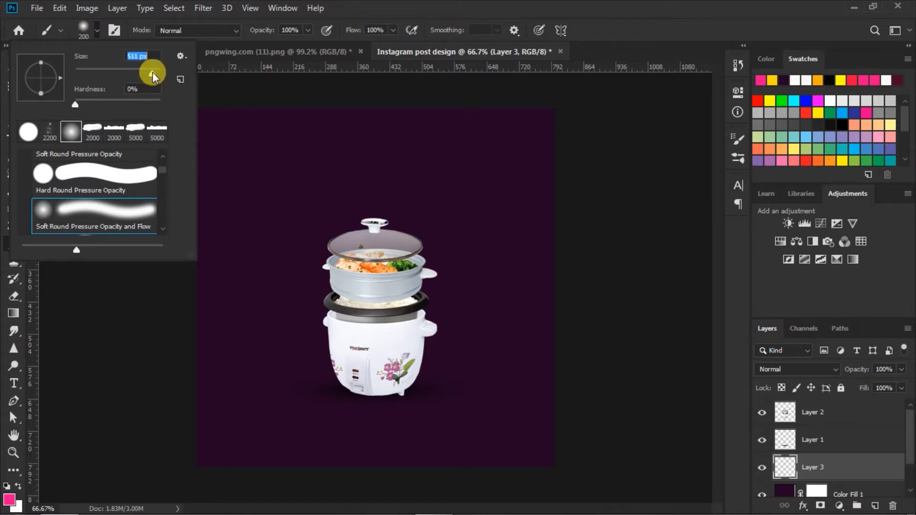
pyautogui.moveTo(153, 72); pyautogui.dragTo(152, 72)
pyautogui.click(96, 30)
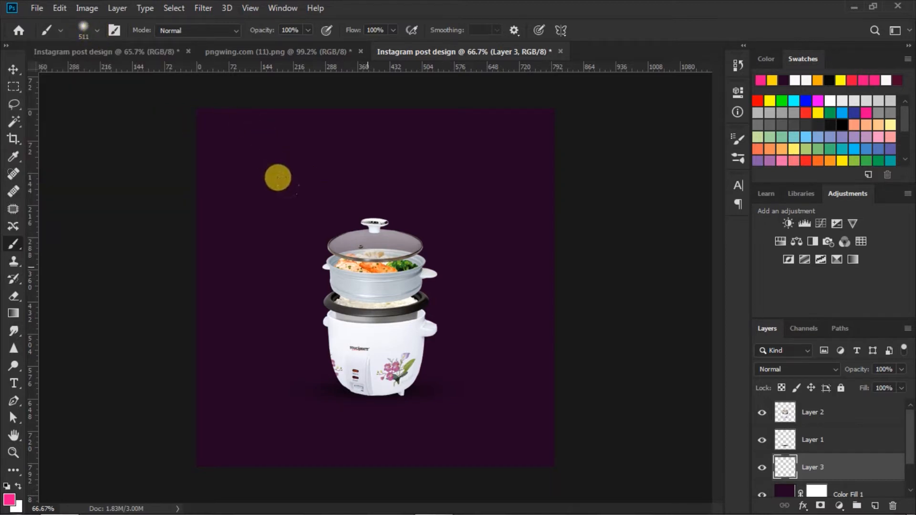
pyautogui.press(']')
pyautogui.press(']')
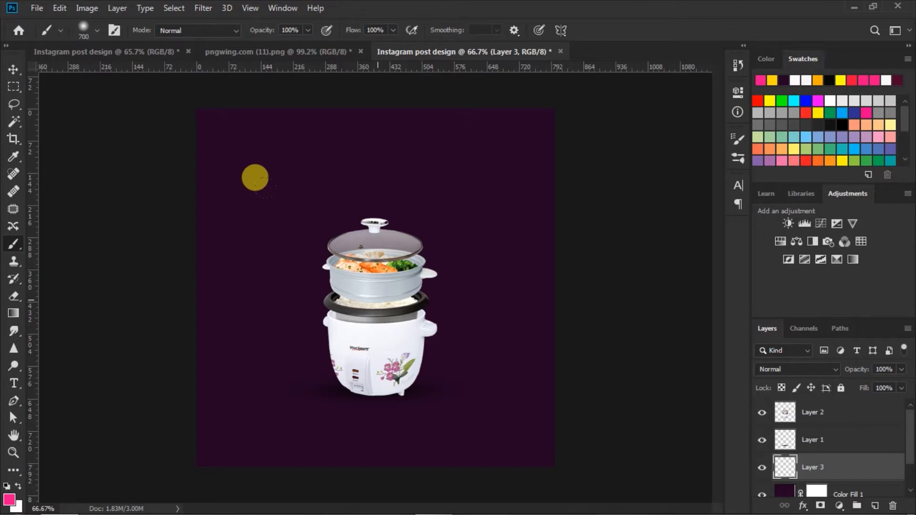
# Paint a single soft pink glow behind the rice cooker on the new layer, then deselect the layer.
pyautogui.click(378, 300)
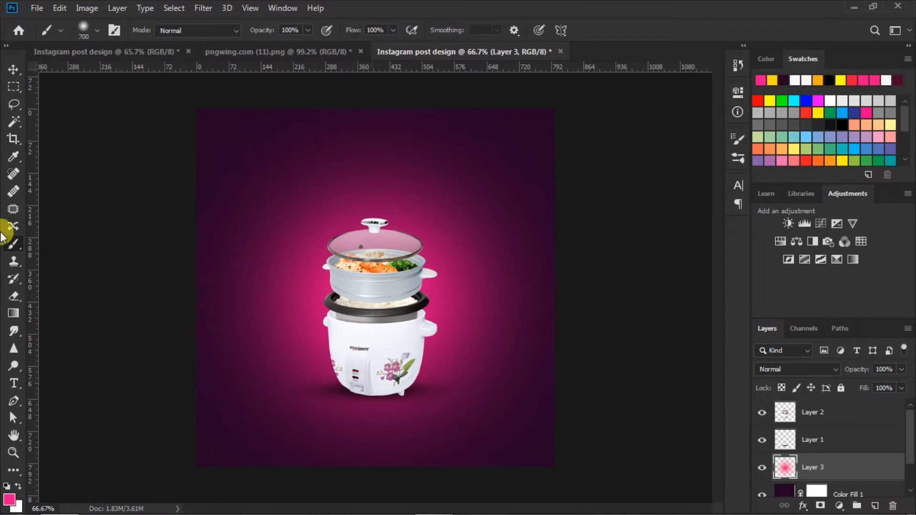
pyautogui.click(14, 70)
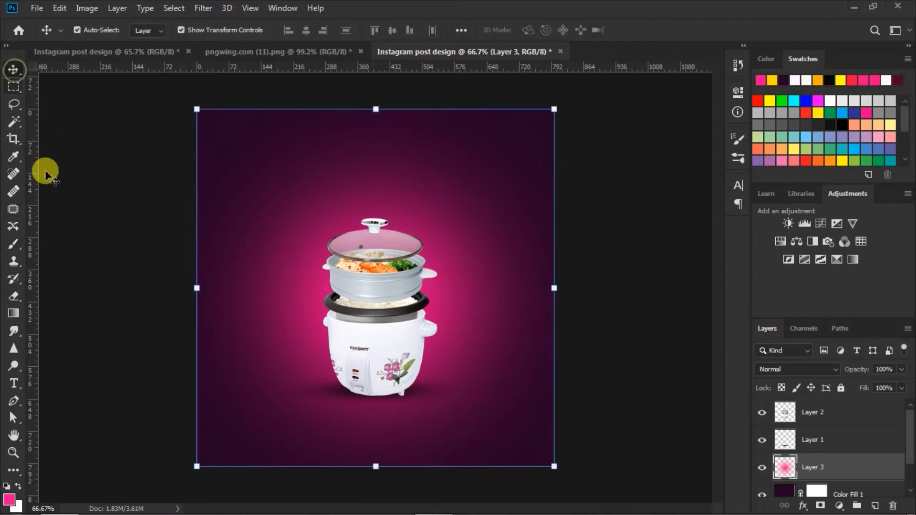
pyautogui.click(613, 307)
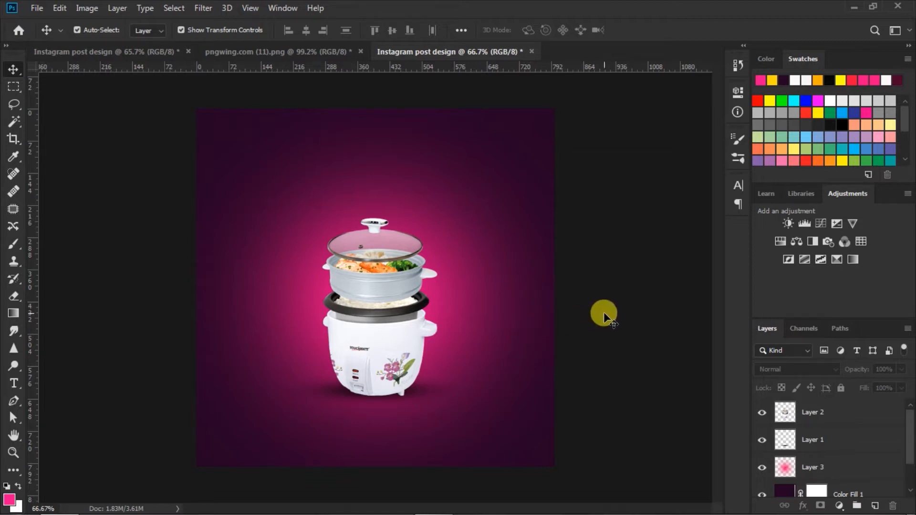
# Configure the Type tool with Arial Black at 48 pt and a white text color.
pyautogui.click(15, 385)
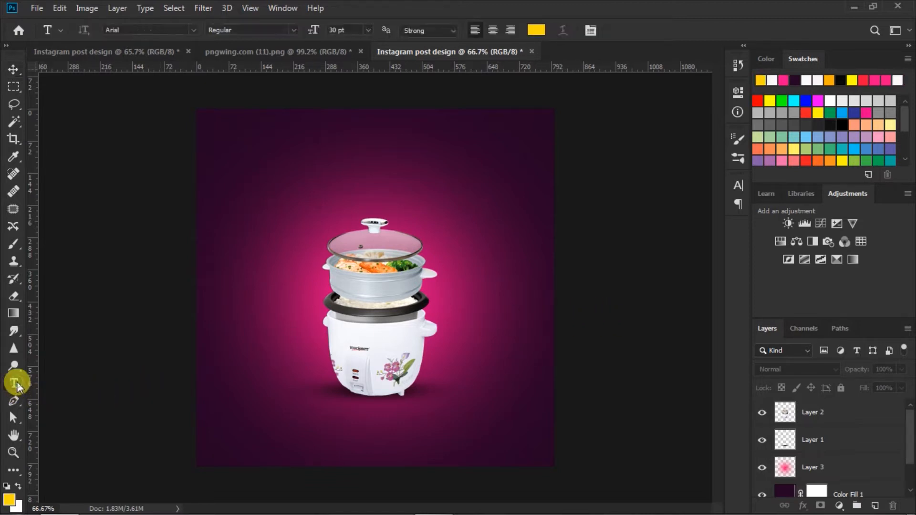
pyautogui.click(194, 30)
pyautogui.click(282, 71)
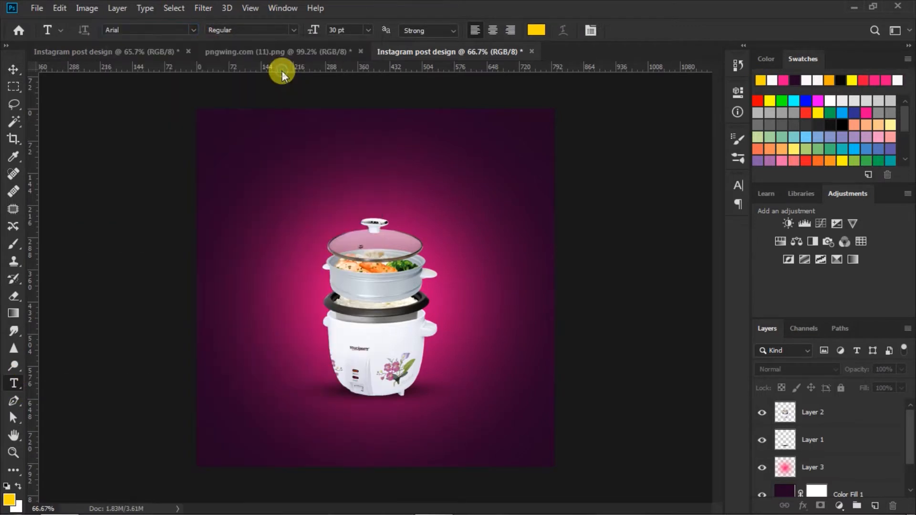
pyautogui.click(292, 30)
pyautogui.click(267, 96)
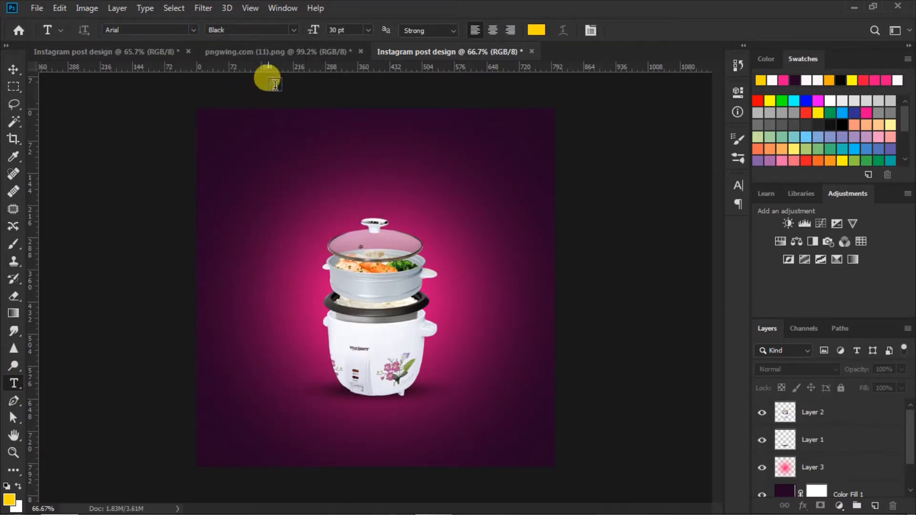
pyautogui.click(366, 30)
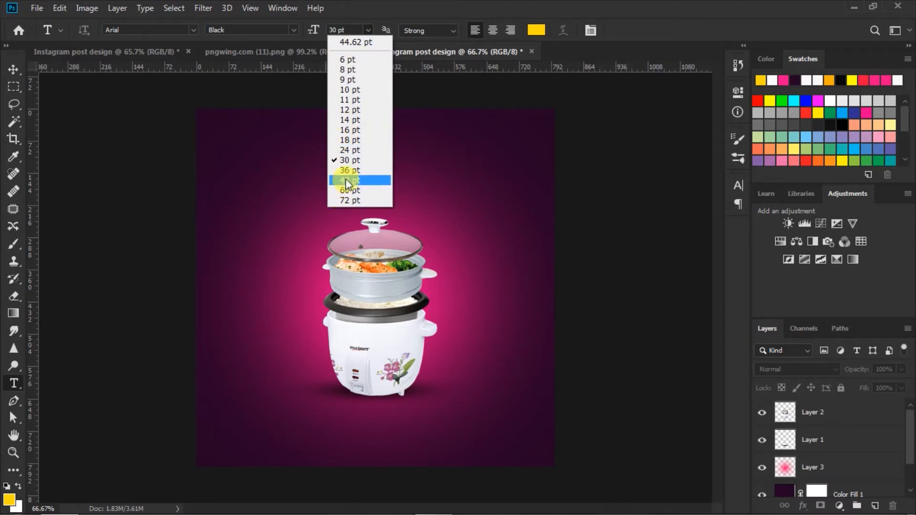
pyautogui.click(346, 180)
pyautogui.click(539, 29)
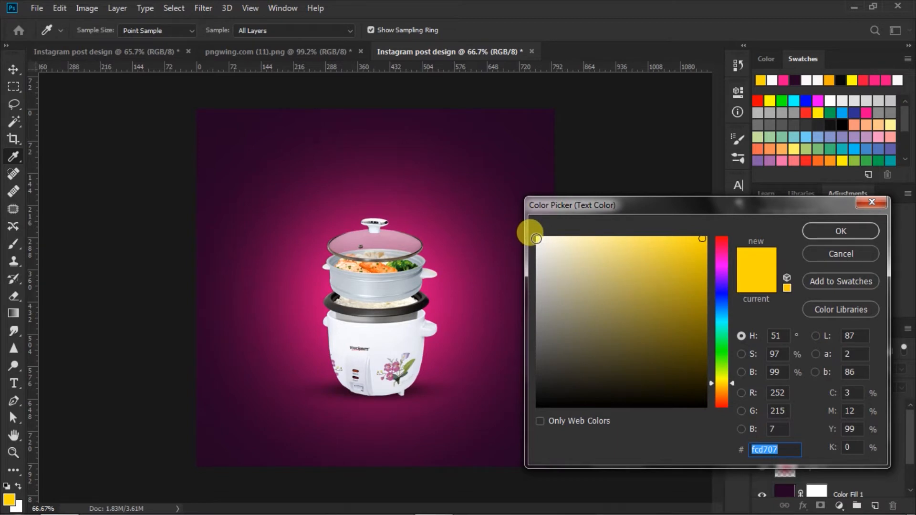
pyautogui.click(536, 238)
pyautogui.click(812, 230)
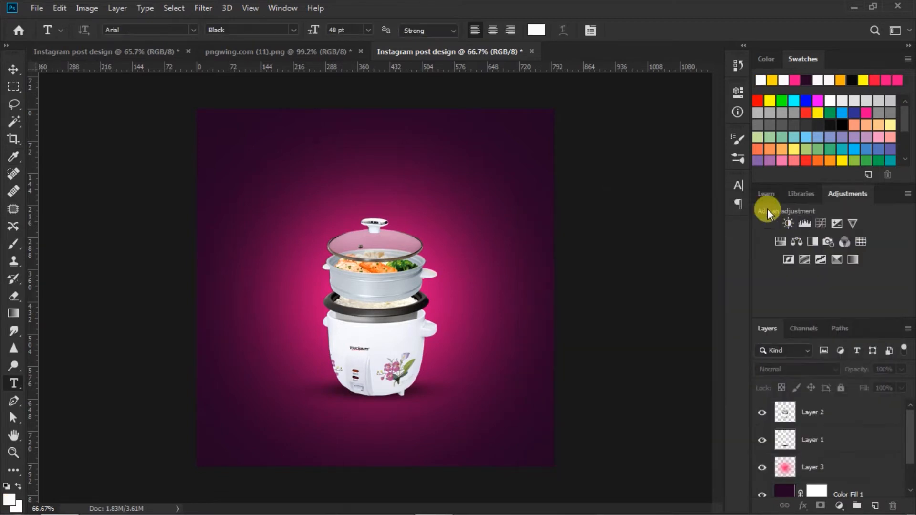
pyautogui.click(738, 185)
pyautogui.click(738, 185)
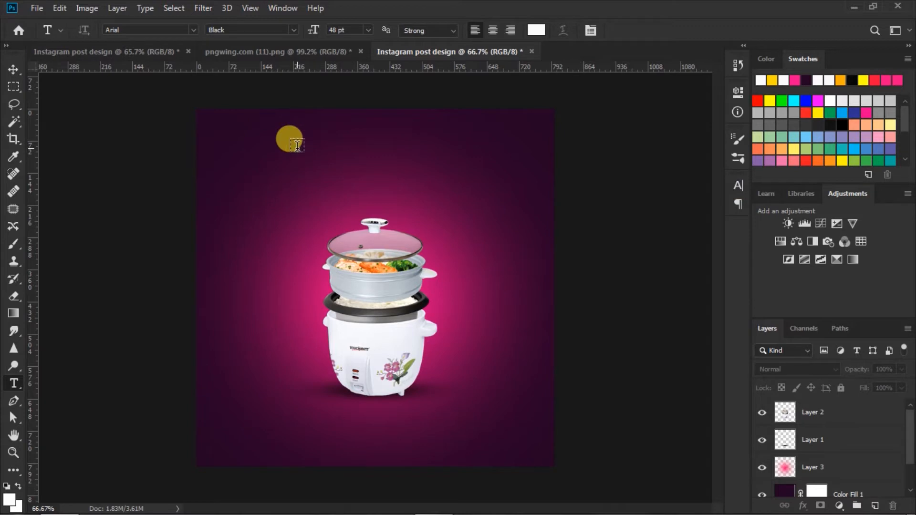
# Add the heading text "ROUCHMATE" centered above the rice cooker near the canvas's upper edge.
pyautogui.click(297, 145)
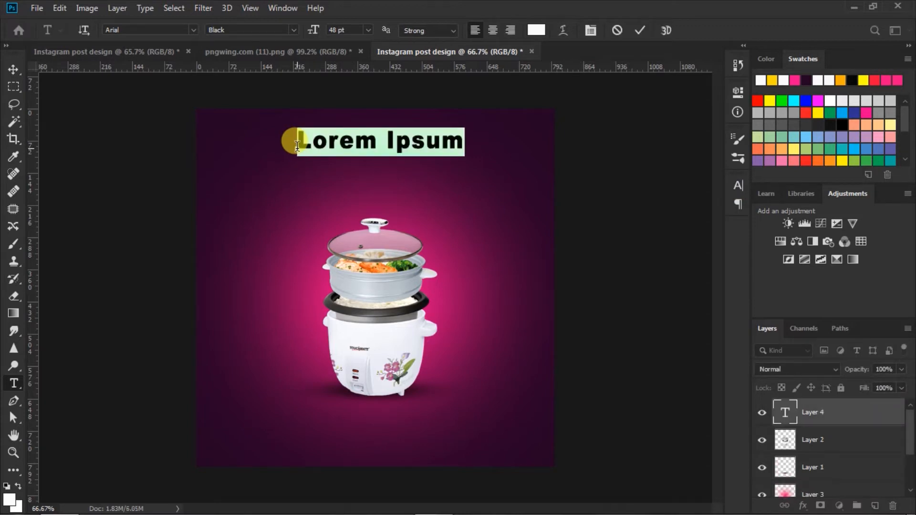
pyautogui.press('Left')
pyautogui.press('Right')
pyautogui.press('Right')
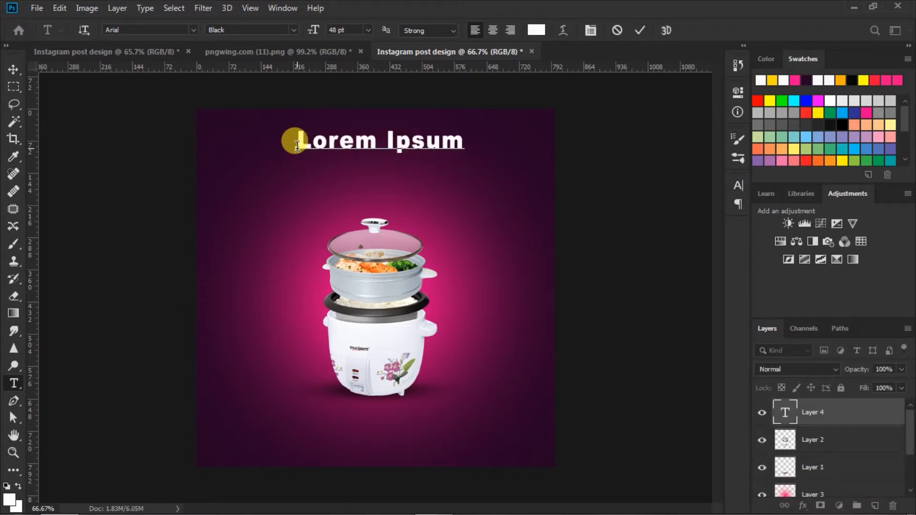
pyautogui.write('ROUC')
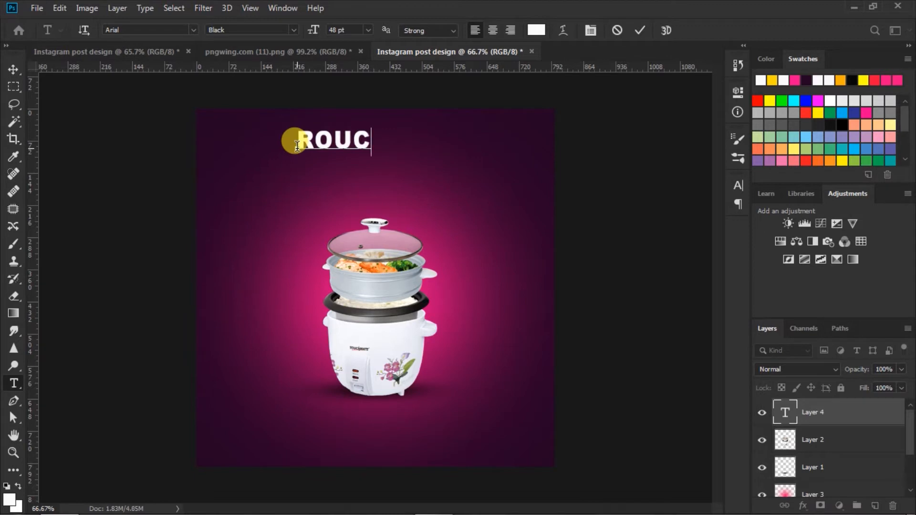
pyautogui.write('HMATE')
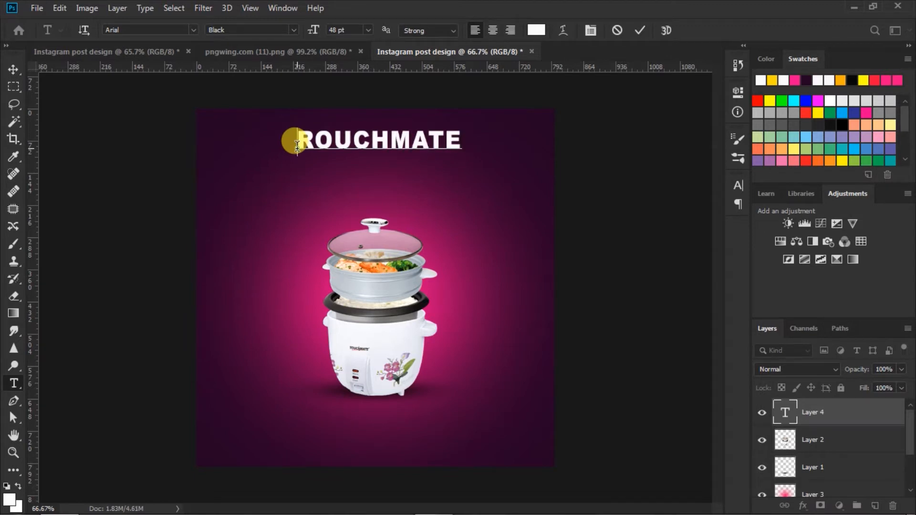
# Set the tracking of the whole ROUCHMATE heading to -20.
pyautogui.hotkey('ctrl', 'a')
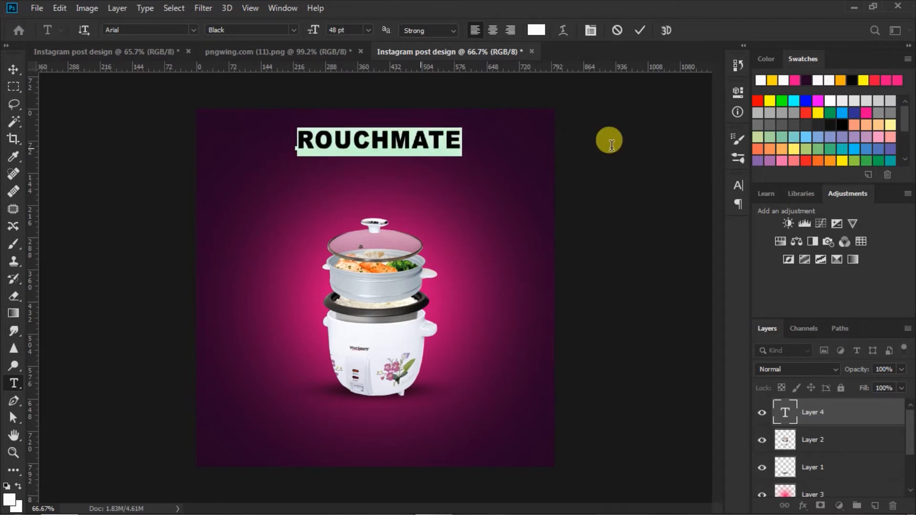
pyautogui.click(738, 185)
pyautogui.moveTo(665, 234); pyautogui.dragTo(656, 241)
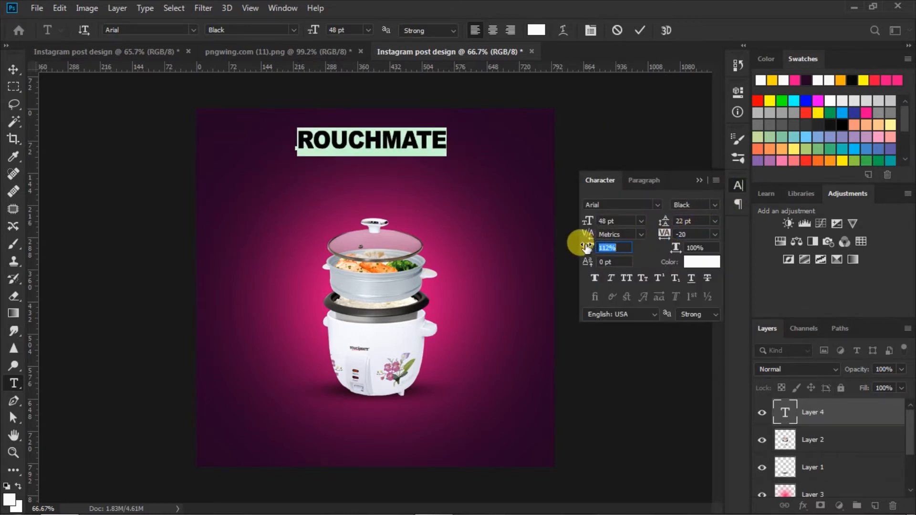
# Set the ROUCHMATE heading's vertical scale to 117% and move it slightly down and right above the rice cooker.
pyautogui.moveTo(585, 246); pyautogui.dragTo(588, 248)
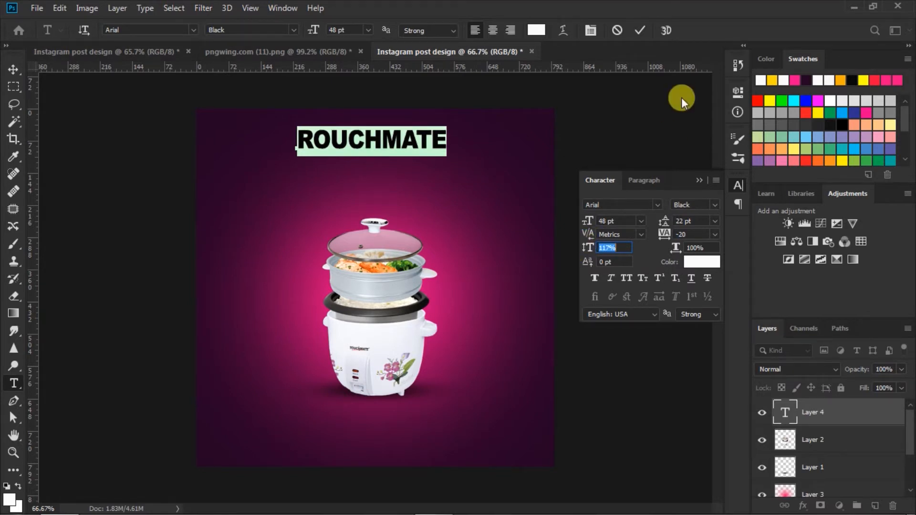
pyautogui.click(640, 30)
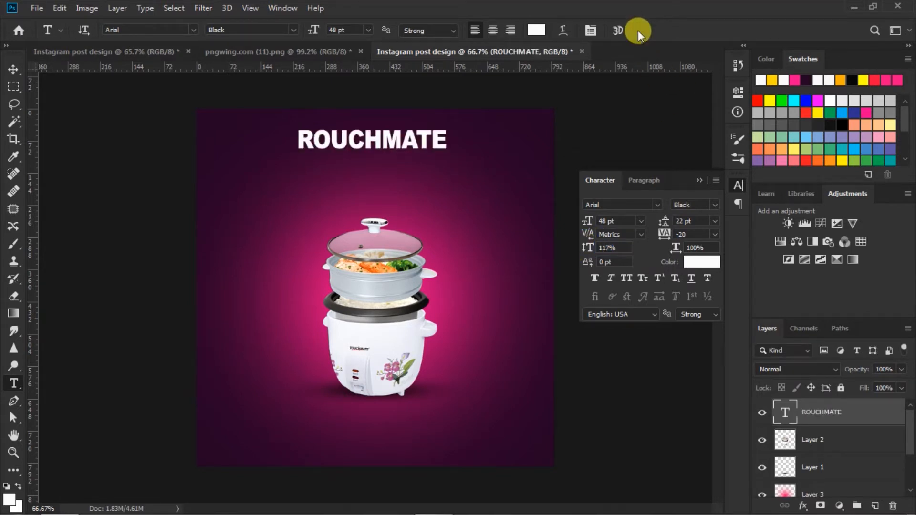
pyautogui.click(699, 179)
pyautogui.click(14, 70)
pyautogui.moveTo(398, 143); pyautogui.dragTo(403, 156)
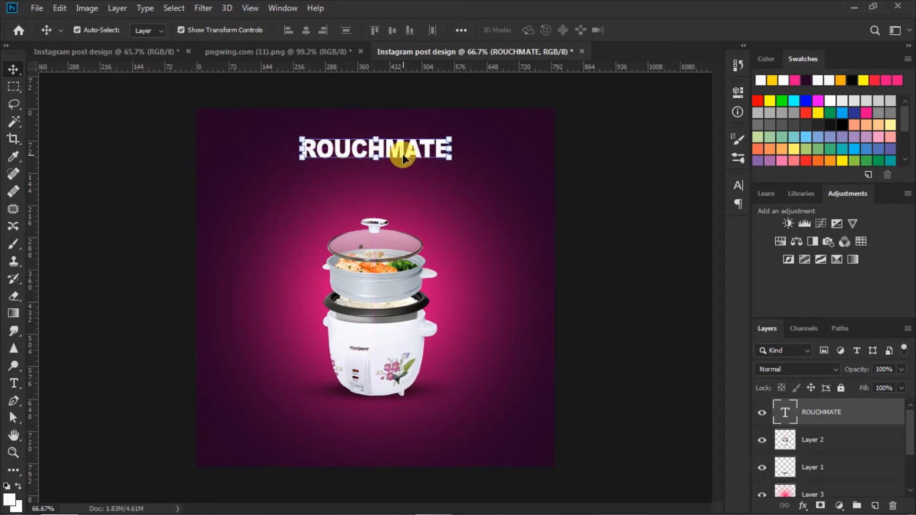
pyautogui.click(640, 218)
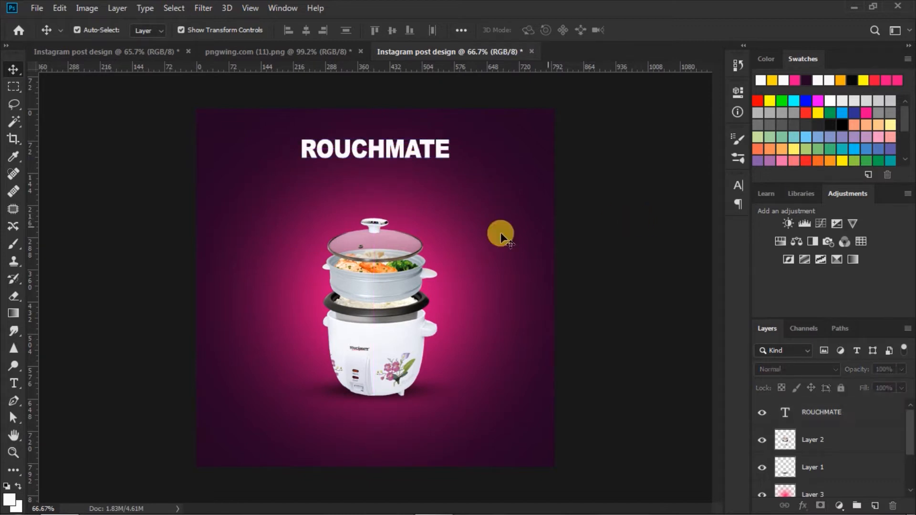
# Configure the Type tool with Arial Regular at 30 pt and a golden yellow text color.
pyautogui.click(16, 380)
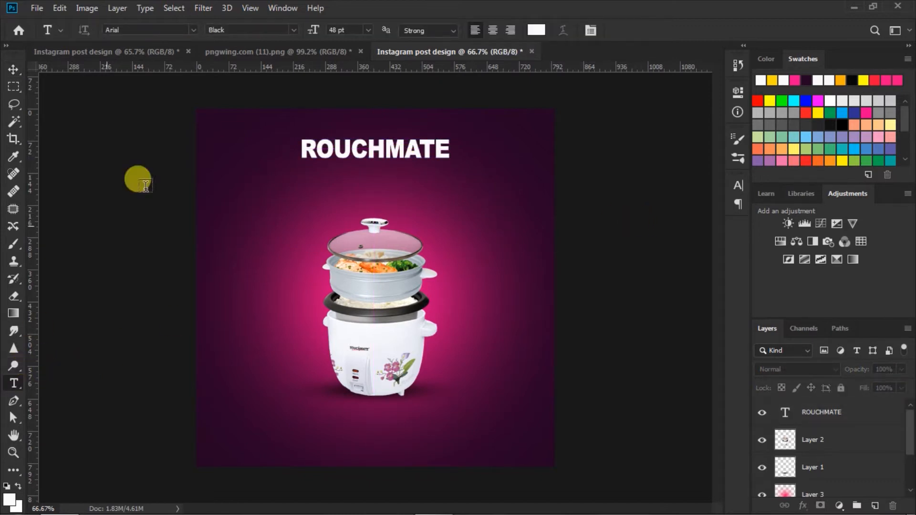
pyautogui.click(293, 29)
pyautogui.click(277, 54)
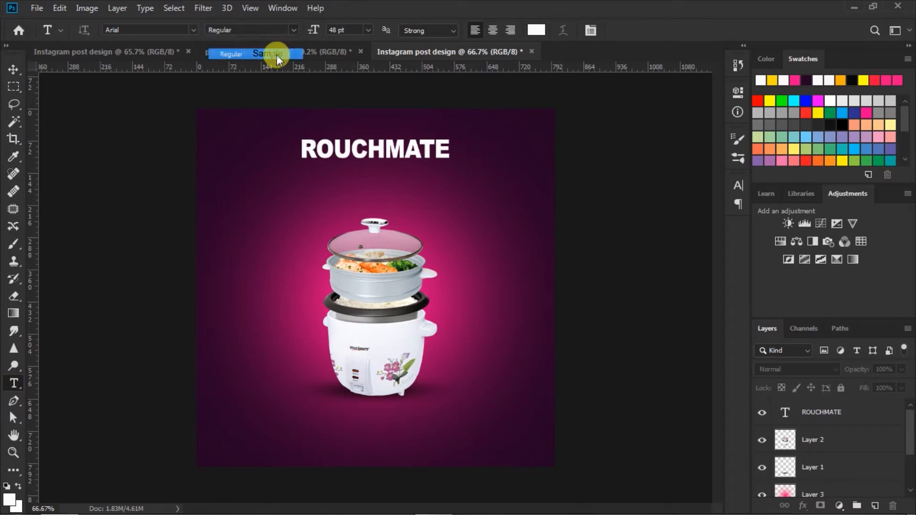
pyautogui.click(368, 30)
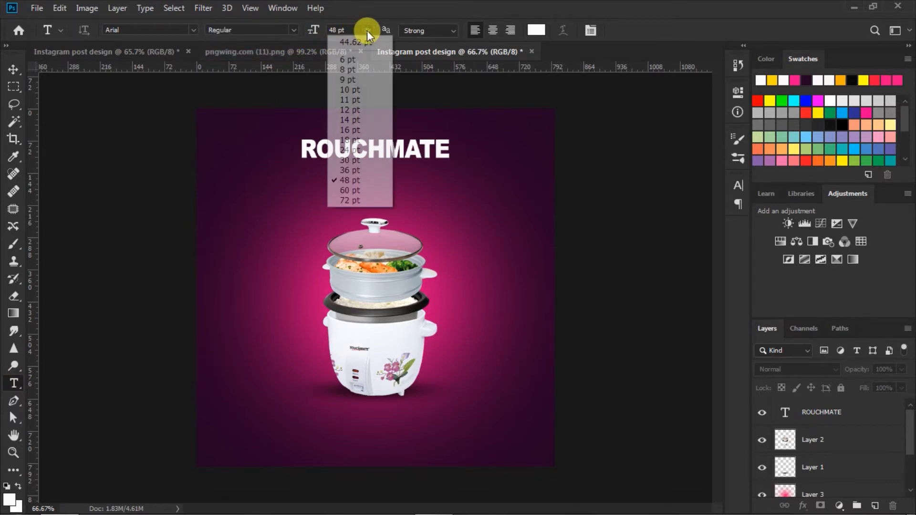
pyautogui.click(354, 161)
pyautogui.click(536, 30)
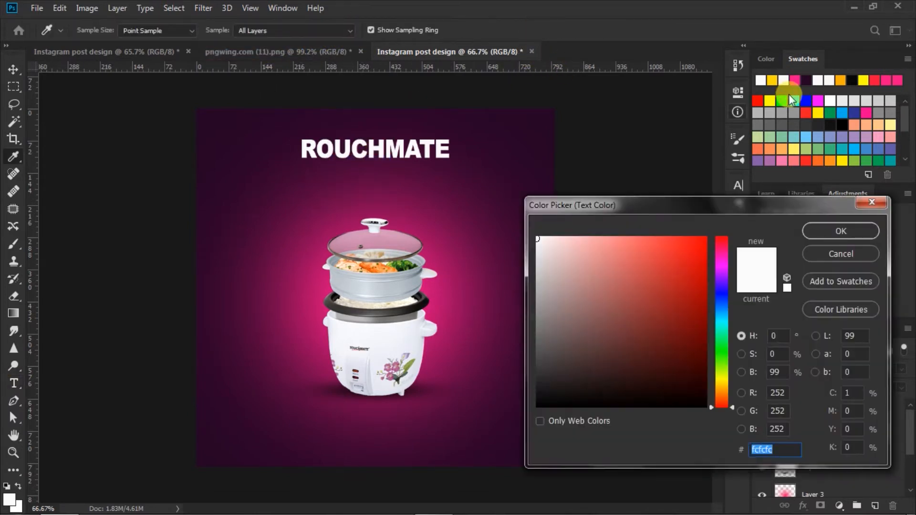
pyautogui.click(772, 80)
pyautogui.click(826, 231)
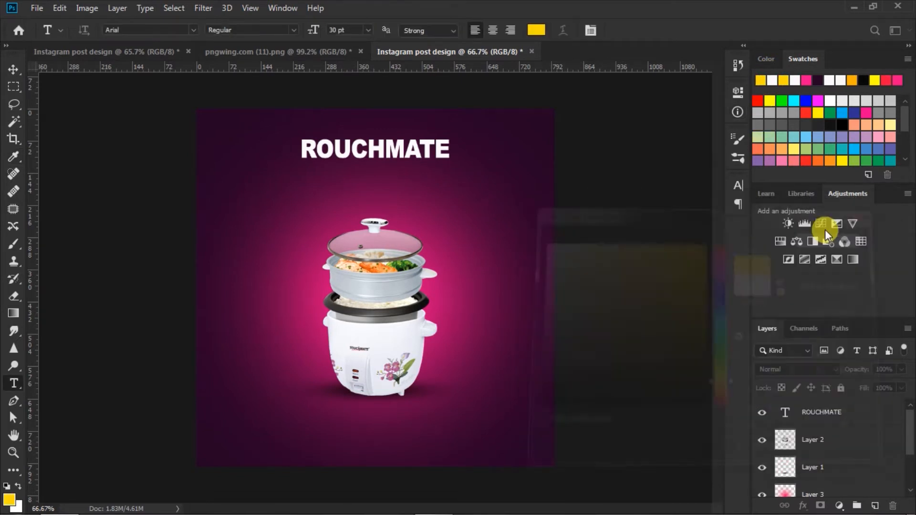
pyautogui.click(738, 185)
pyautogui.click(738, 185)
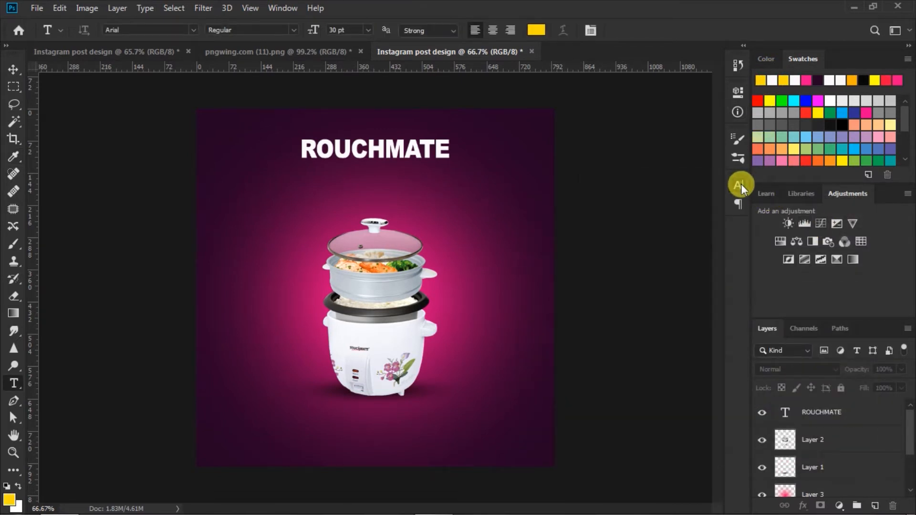
# Add the subtitle text "Lid Food Streamers" directly below the ROUCHMATE heading.
pyautogui.click(305, 173)
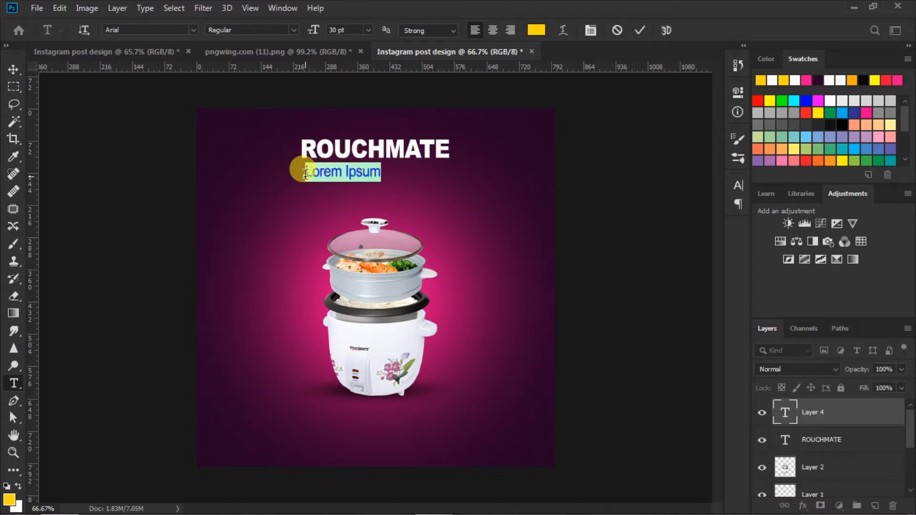
pyautogui.press('BackSpace')
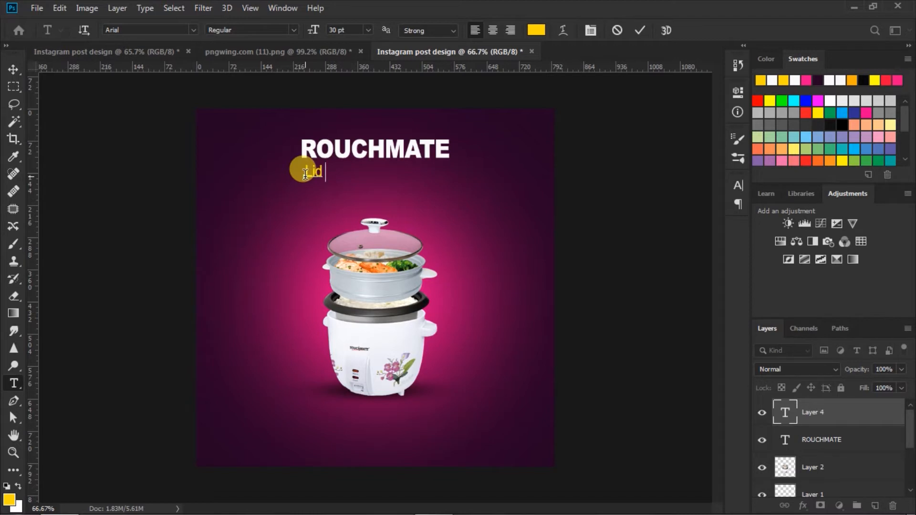
pyautogui.write('Lid Food Strea')
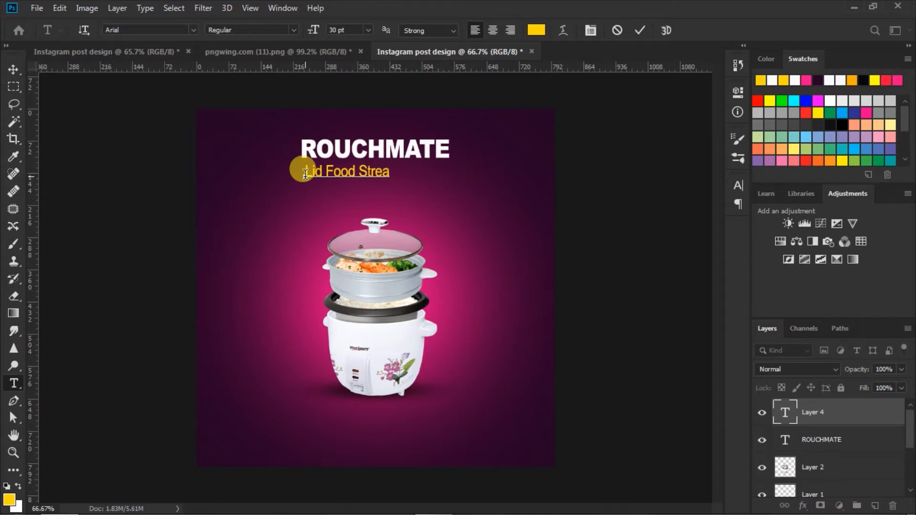
pyautogui.write('mers')
# Set the whole subtitle's tracking to 40 and its vertical scale to 115%.
pyautogui.moveTo(306, 173); pyautogui.dragTo(420, 173)
pyautogui.click(739, 185)
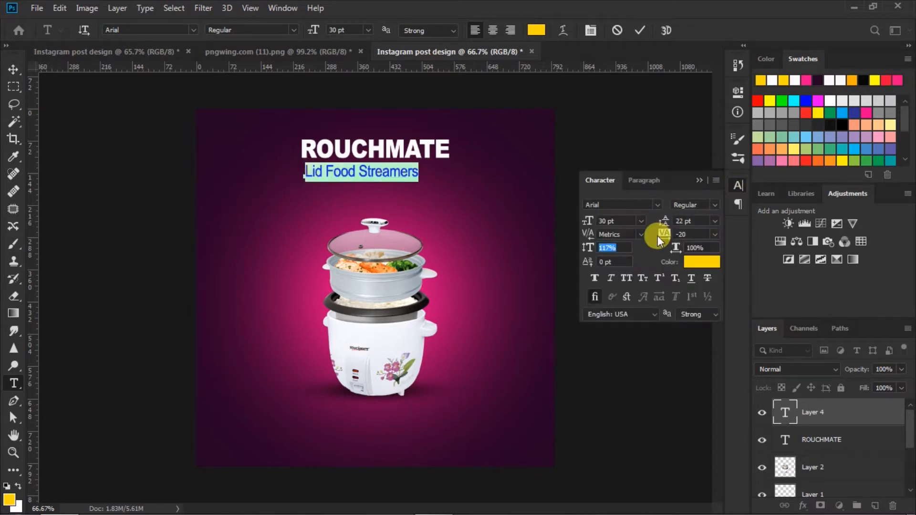
pyautogui.moveTo(659, 235); pyautogui.dragTo(667, 241)
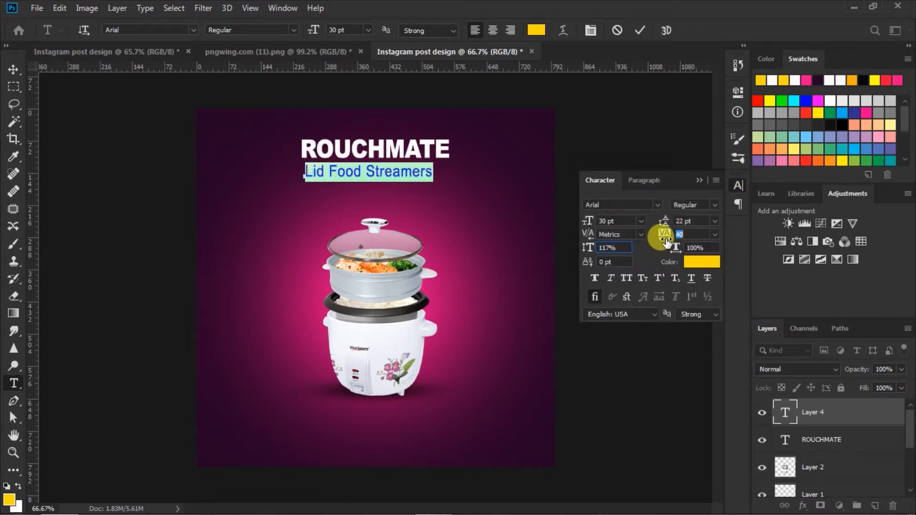
pyautogui.moveTo(667, 241); pyautogui.dragTo(667, 243)
pyautogui.moveTo(588, 247); pyautogui.dragTo(585, 249)
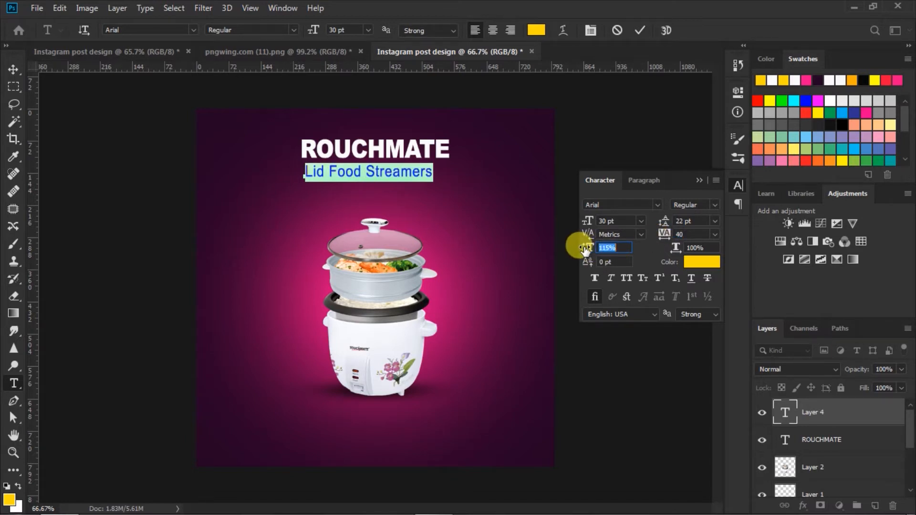
pyautogui.click(639, 33)
pyautogui.click(699, 180)
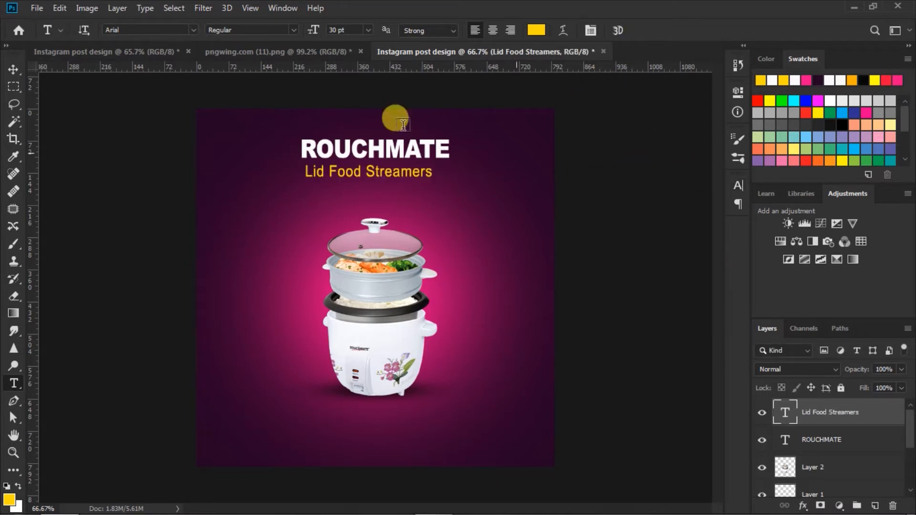
# Nudge the Lid Food Streamers subtitle up close beneath the heading and slightly to the right.
pyautogui.click(14, 70)
pyautogui.press('Up')
pyautogui.press('Up')
pyautogui.press('Up')
pyautogui.press('Up')
pyautogui.press('Up')
pyautogui.press('Up')
pyautogui.press('Up')
pyautogui.press('Up')
pyautogui.press('Up')
pyautogui.press('Up')
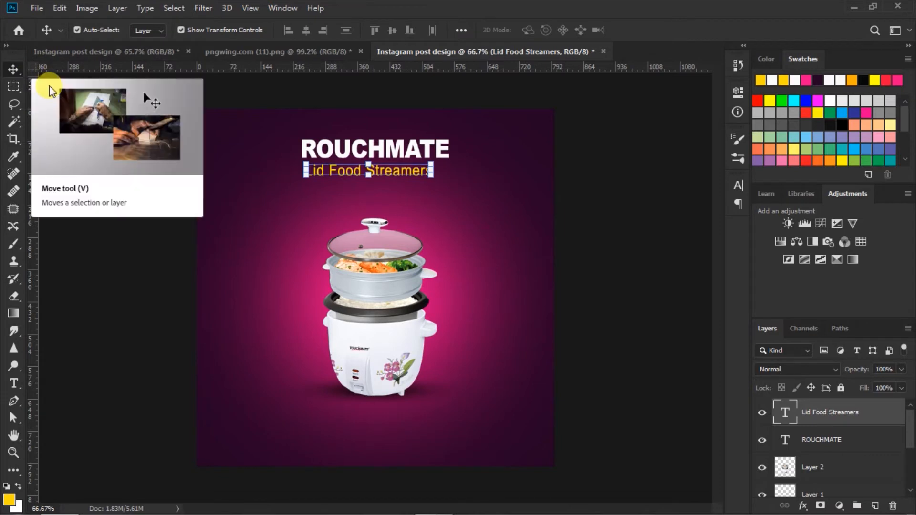
pyautogui.press('Right')
pyautogui.press('Right')
pyautogui.press('Right')
pyautogui.press('Right')
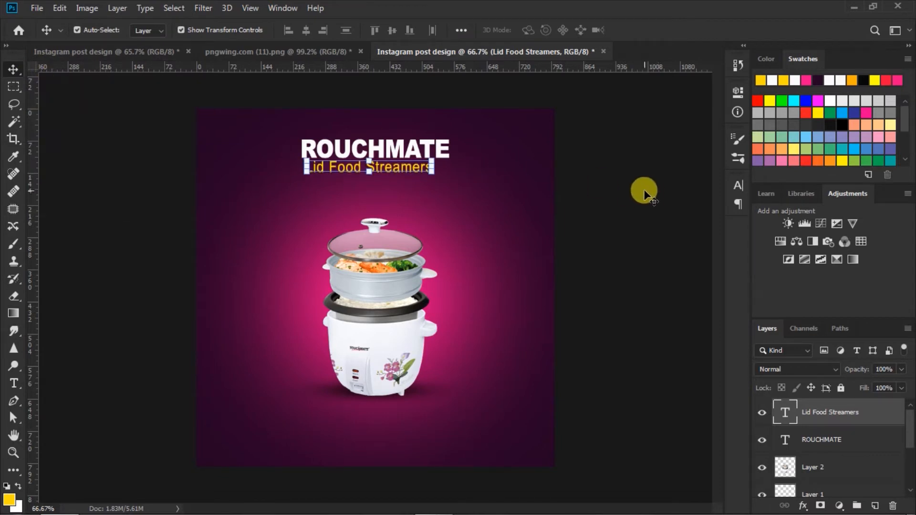
# Center the subtitle horizontally under the ROUCHMATE heading and shift both text layers slightly right together.
pyautogui.keyDown('shift'); pyautogui.click(837, 439); pyautogui.keyUp('shift')
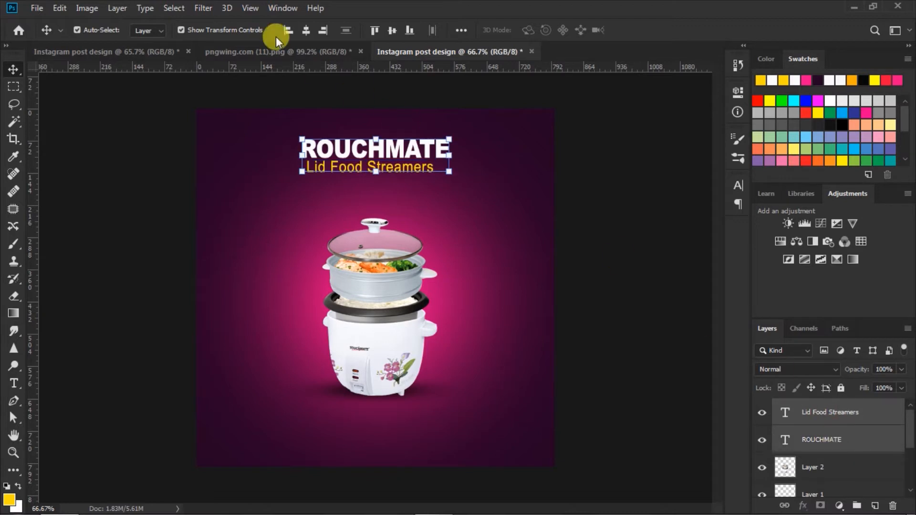
pyautogui.moveTo(399, 150); pyautogui.dragTo(404, 153)
pyautogui.click(609, 196)
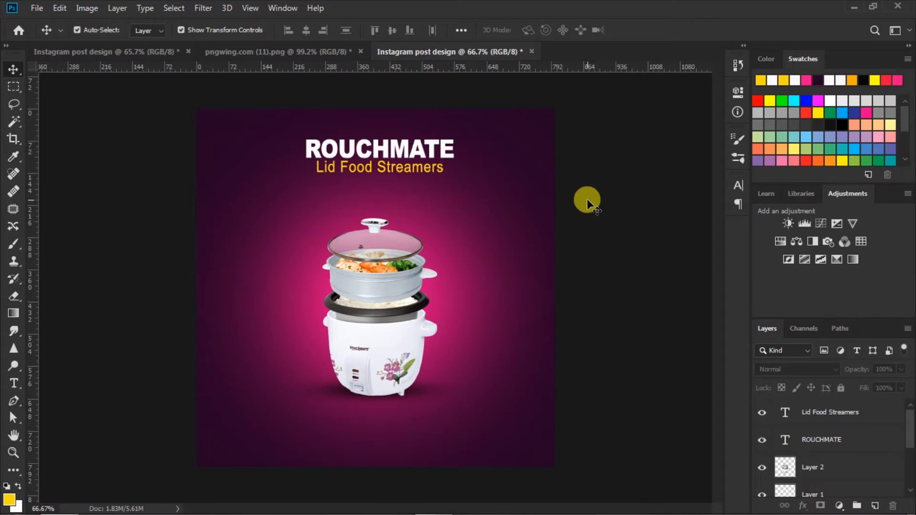
# Configure the Type tool with News706 BT Bold at 50 pt and the near-white text color fafafa.
pyautogui.click(14, 383)
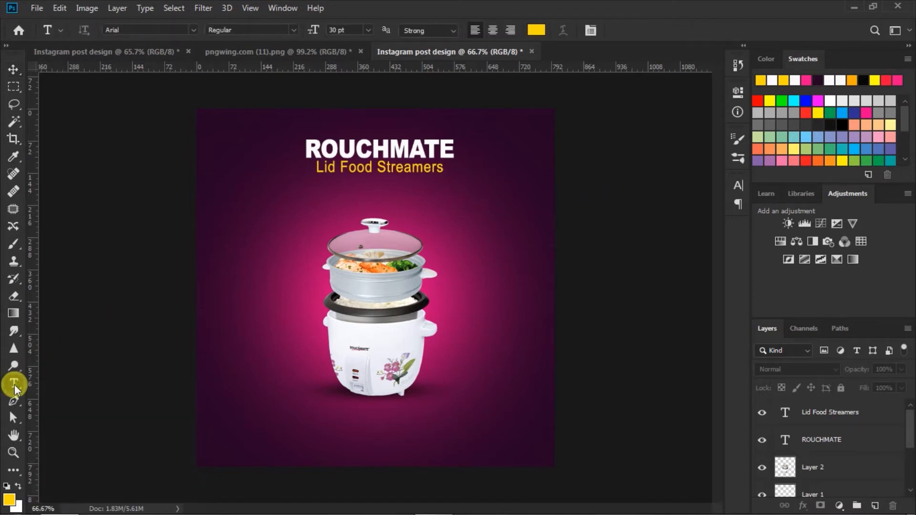
pyautogui.click(193, 30)
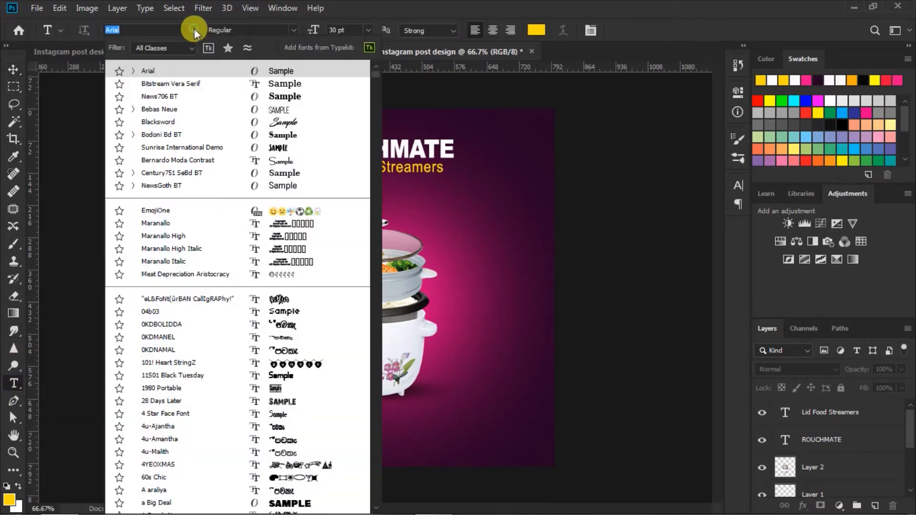
pyautogui.click(287, 97)
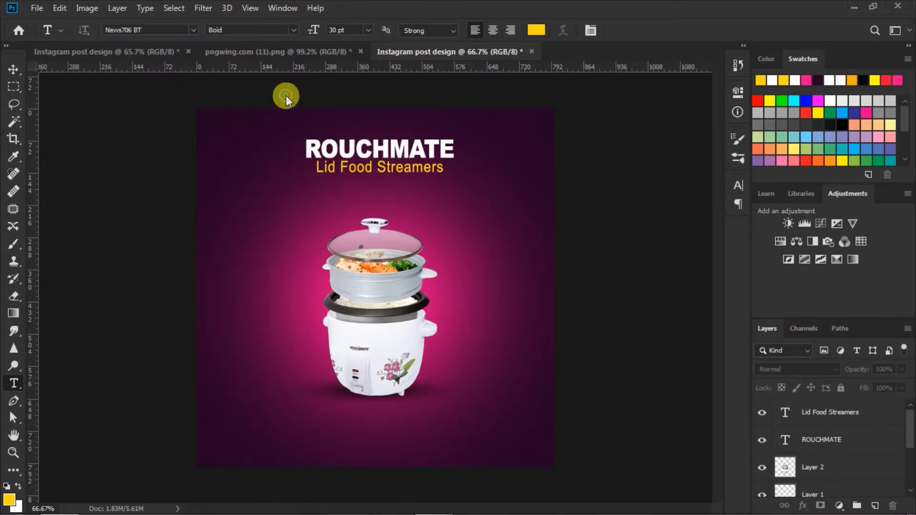
pyautogui.click(369, 29)
pyautogui.click(369, 29)
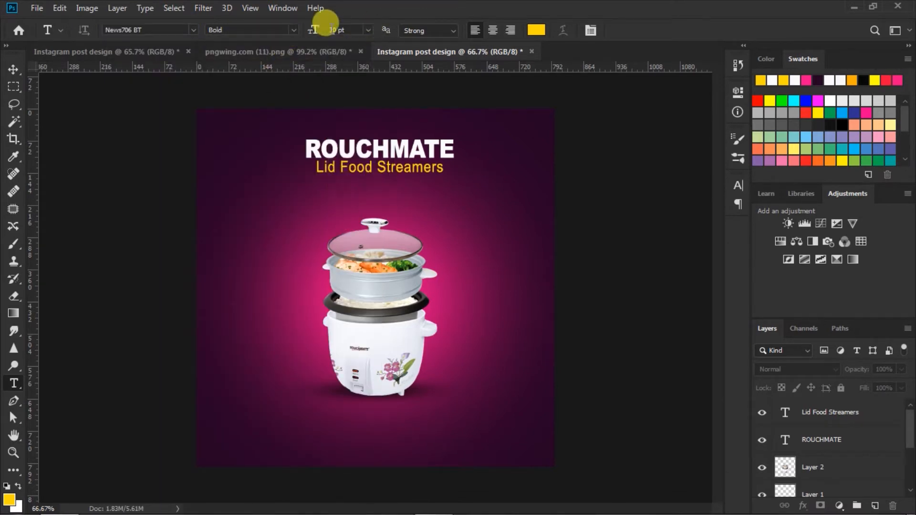
pyautogui.click(336, 29)
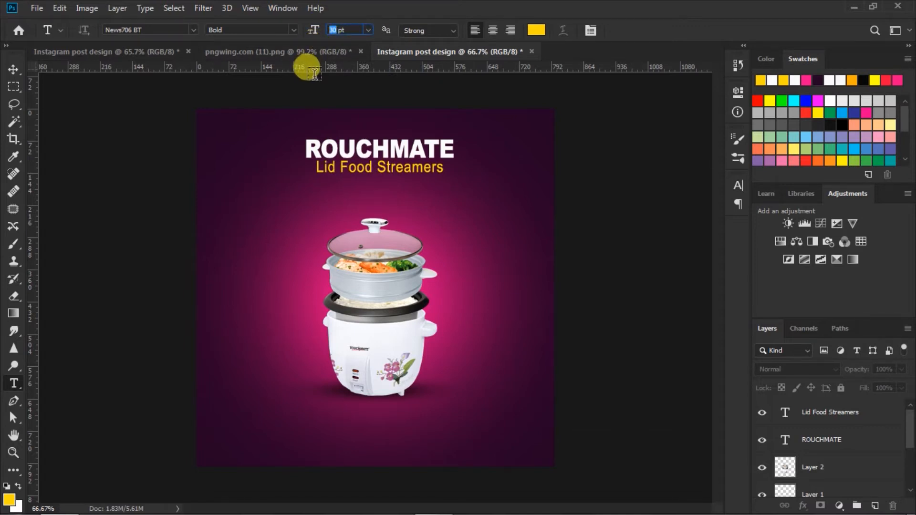
pyautogui.write('50')
pyautogui.click(538, 29)
pyautogui.click(536, 240)
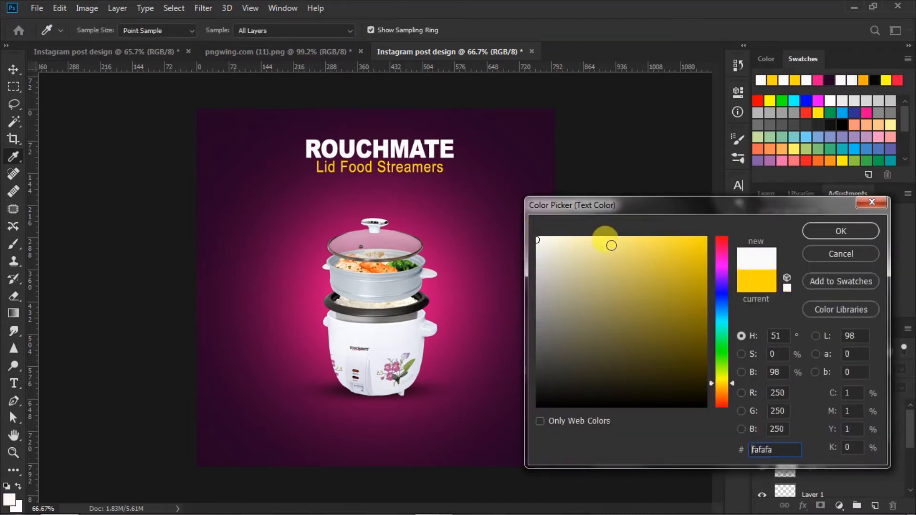
pyautogui.click(819, 231)
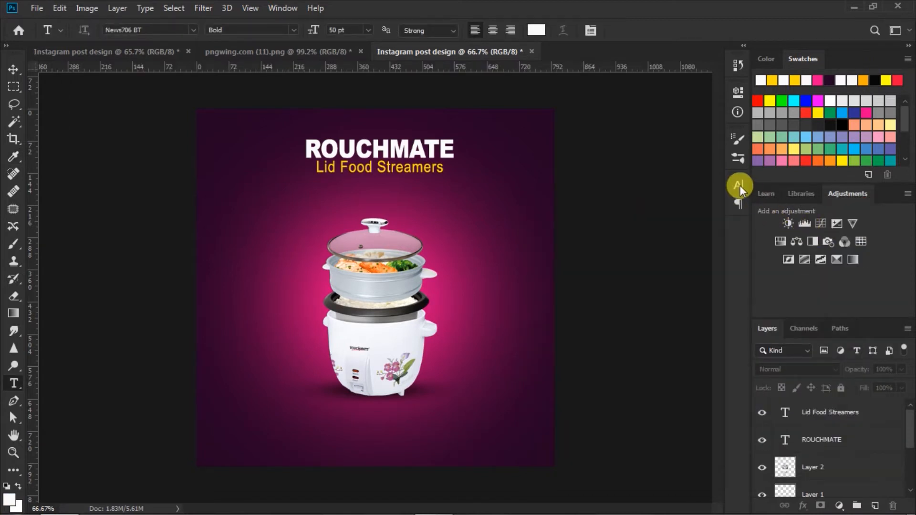
pyautogui.click(739, 186)
pyautogui.click(614, 248)
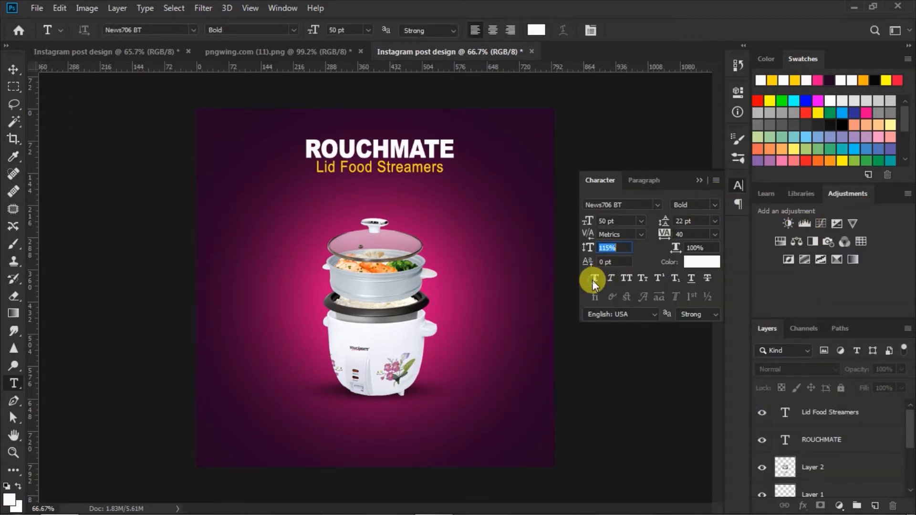
pyautogui.click(697, 179)
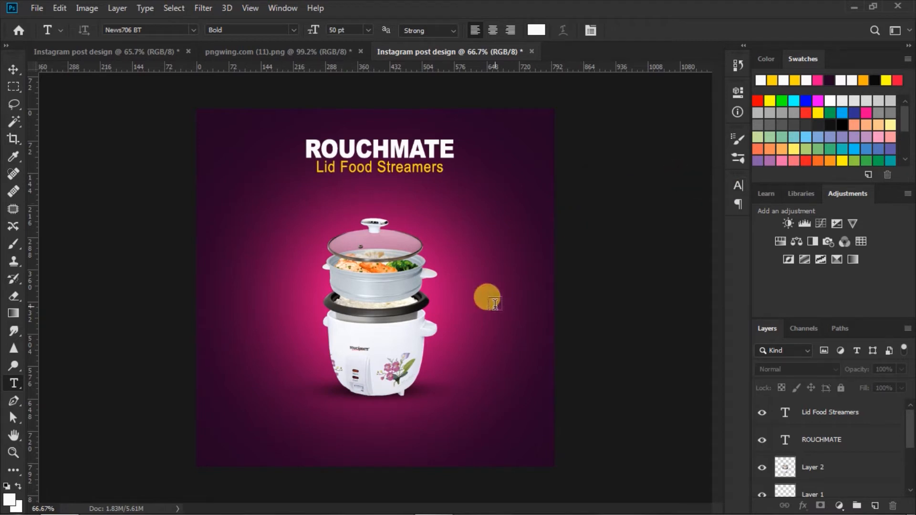
# Add the text "2.2" beside the rice cooker's right side and move it slightly further right.
pyautogui.click(456, 304)
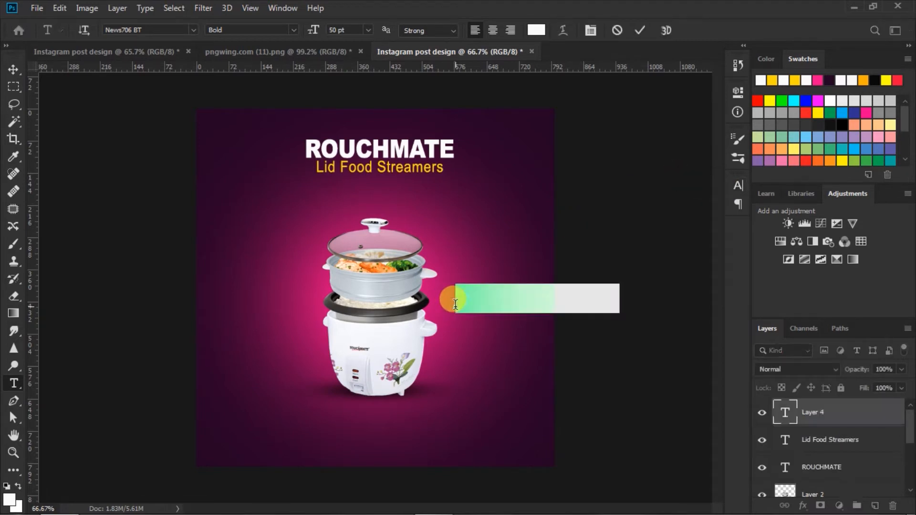
pyautogui.write('2')
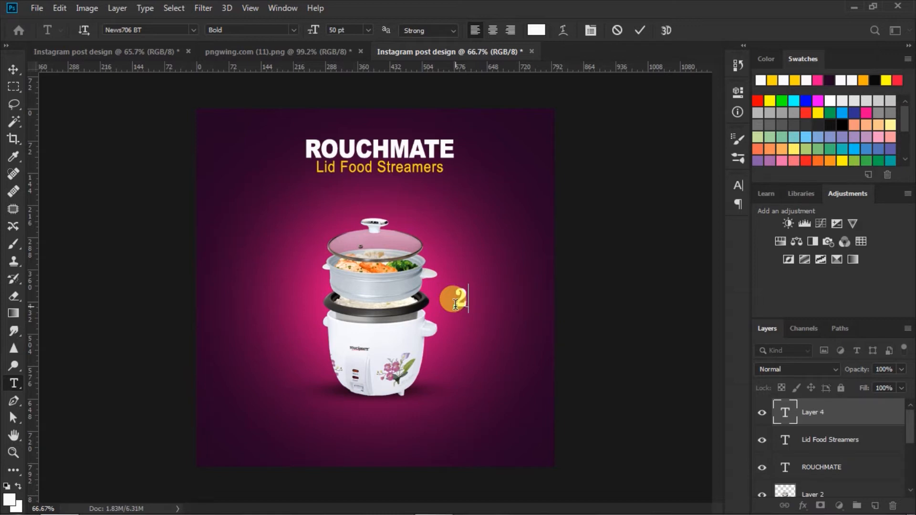
pyautogui.write('.2')
pyautogui.click(641, 30)
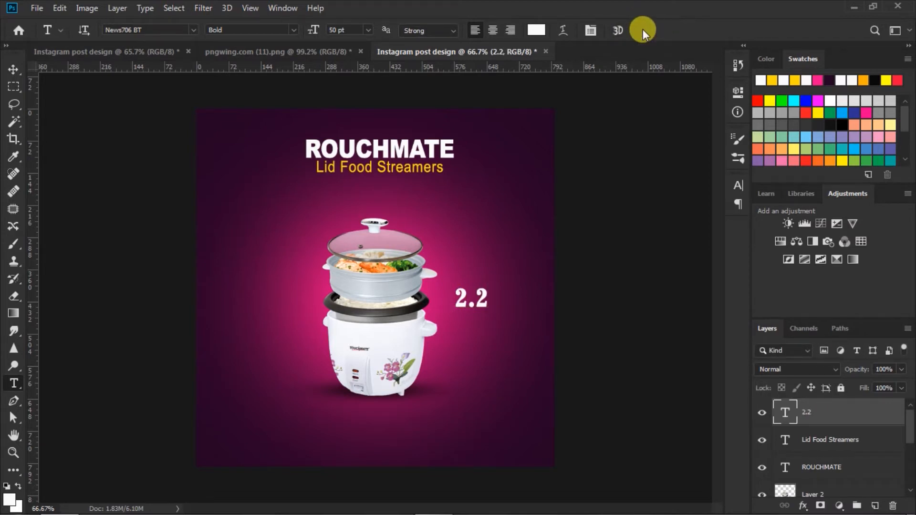
pyautogui.click(14, 69)
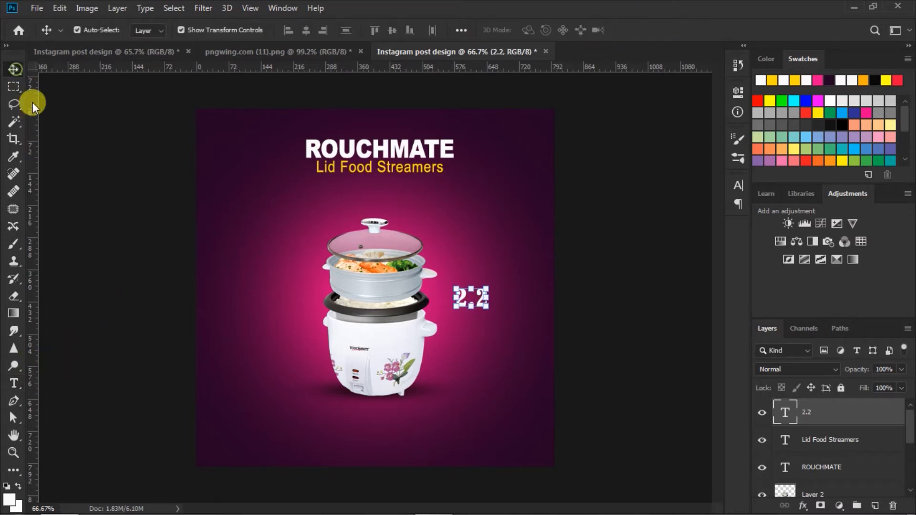
pyautogui.moveTo(481, 299); pyautogui.dragTo(493, 308)
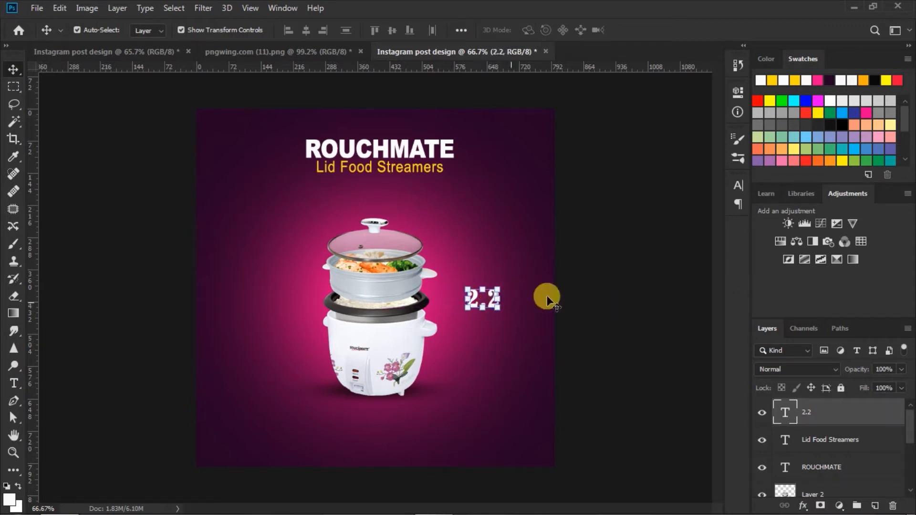
# Configure the Type tool with a 24 pt size and the yellow text color fcd707.
pyautogui.click(638, 288)
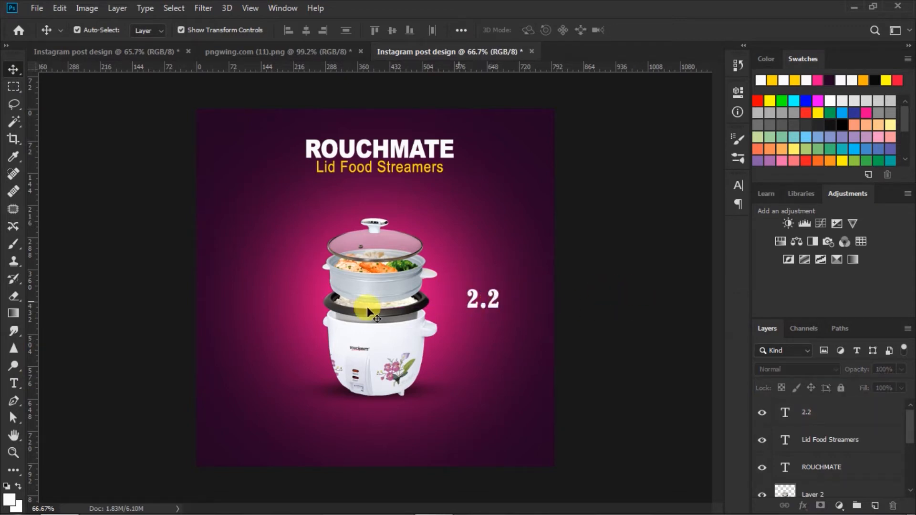
pyautogui.click(14, 384)
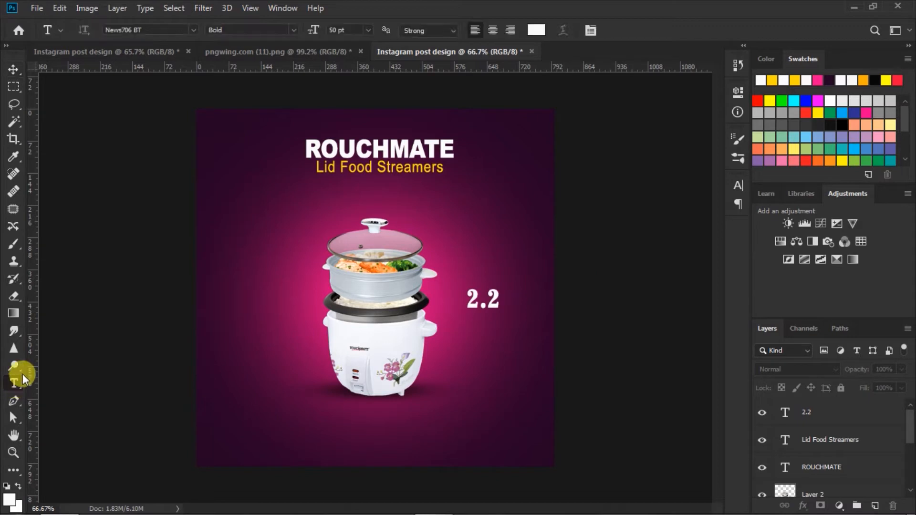
pyautogui.click(368, 29)
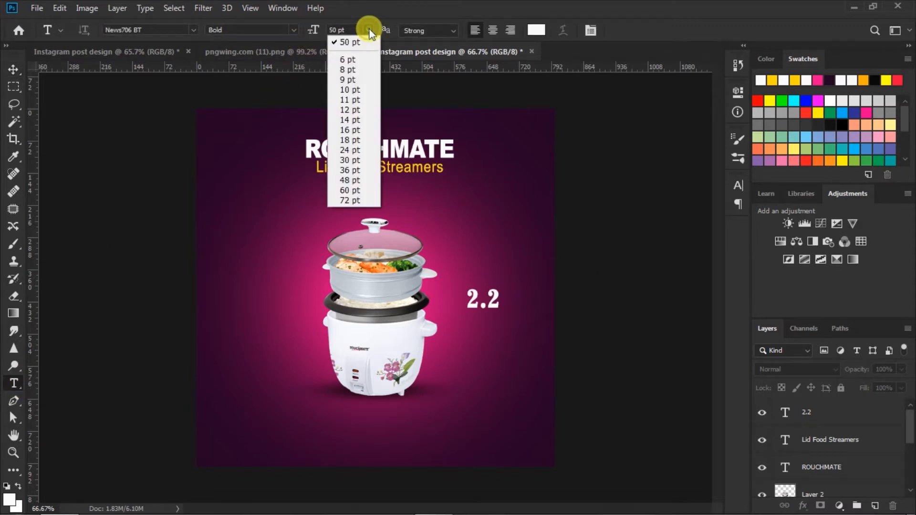
pyautogui.click(347, 150)
pyautogui.click(536, 30)
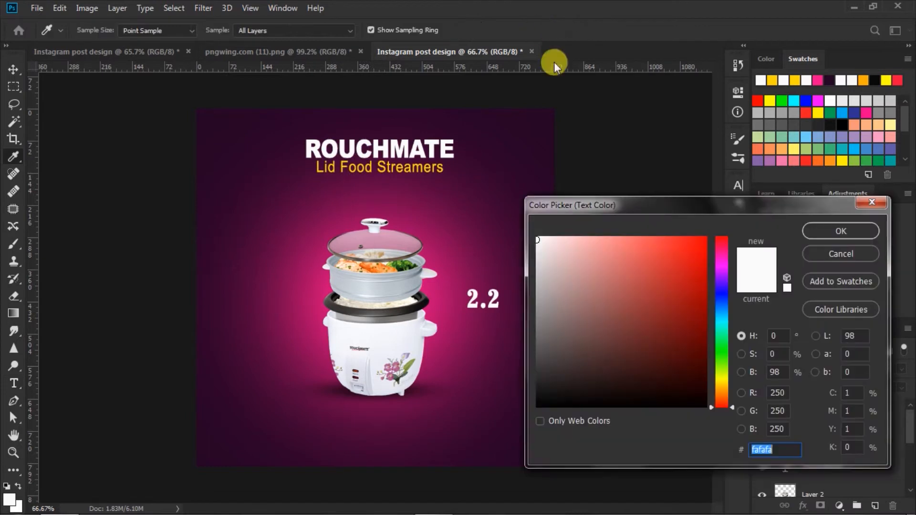
pyautogui.click(766, 86)
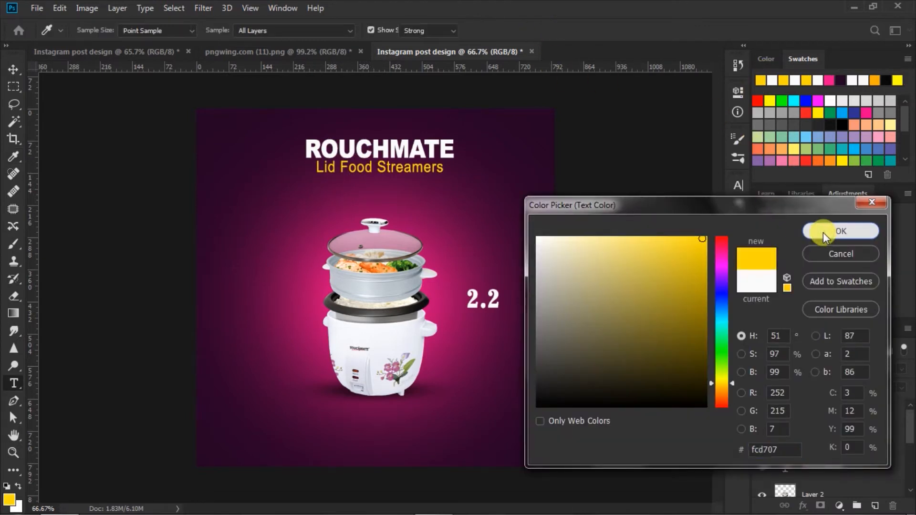
pyautogui.click(822, 232)
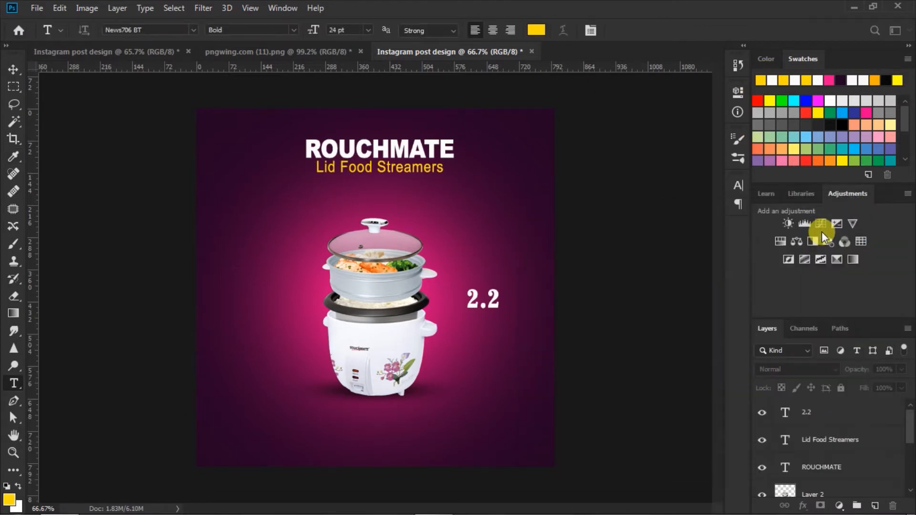
pyautogui.click(737, 185)
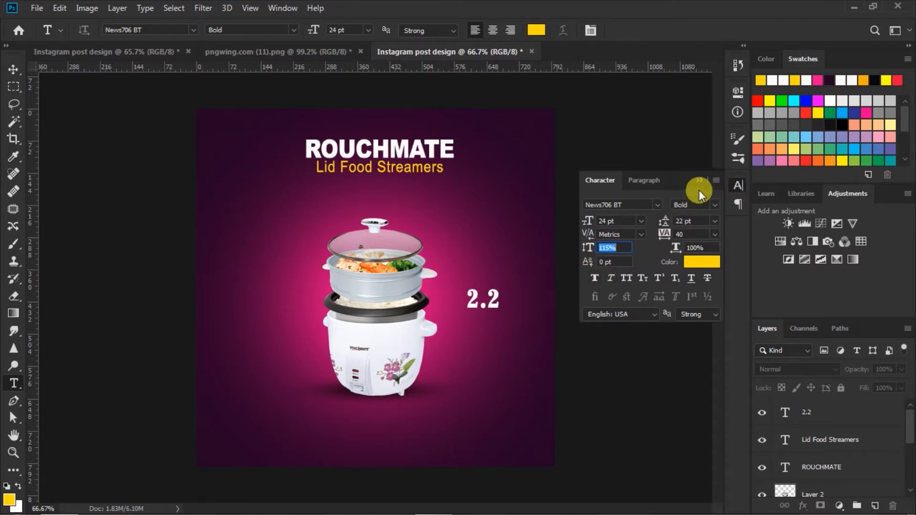
pyautogui.click(699, 181)
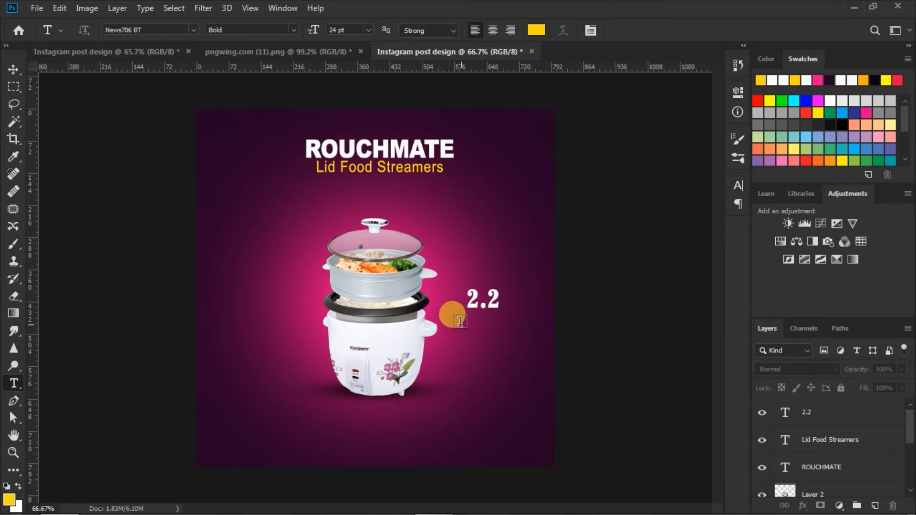
# Add the yellow text "LITER" directly beneath the 2.2 text and center it there.
pyautogui.click(459, 319)
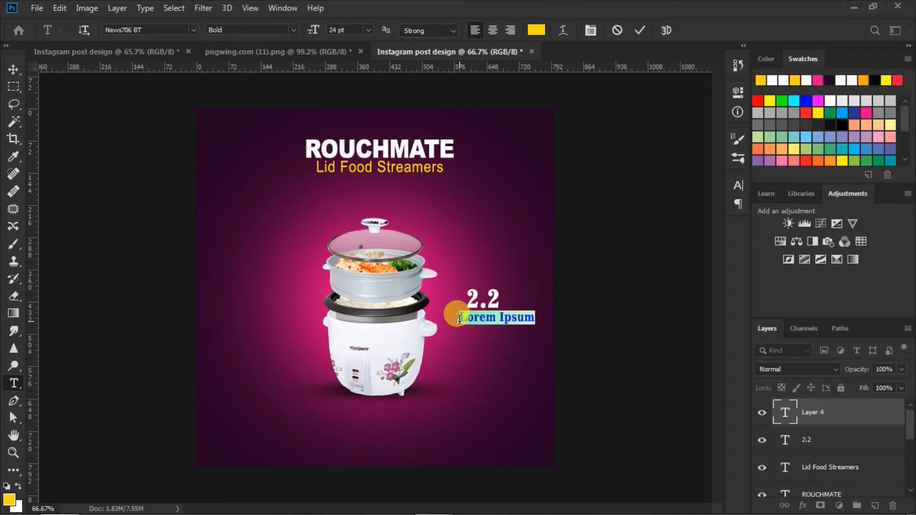
pyautogui.write('Li')
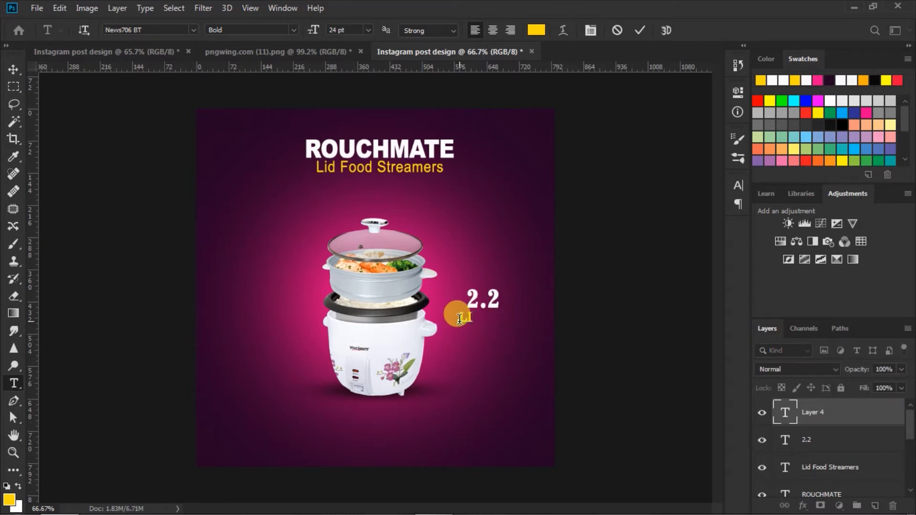
pyautogui.write('TER')
pyautogui.click(638, 32)
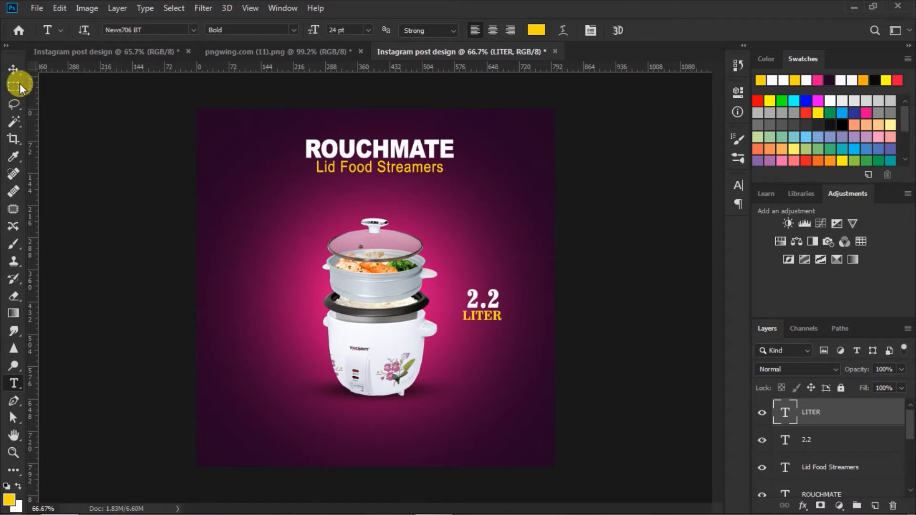
pyautogui.click(14, 69)
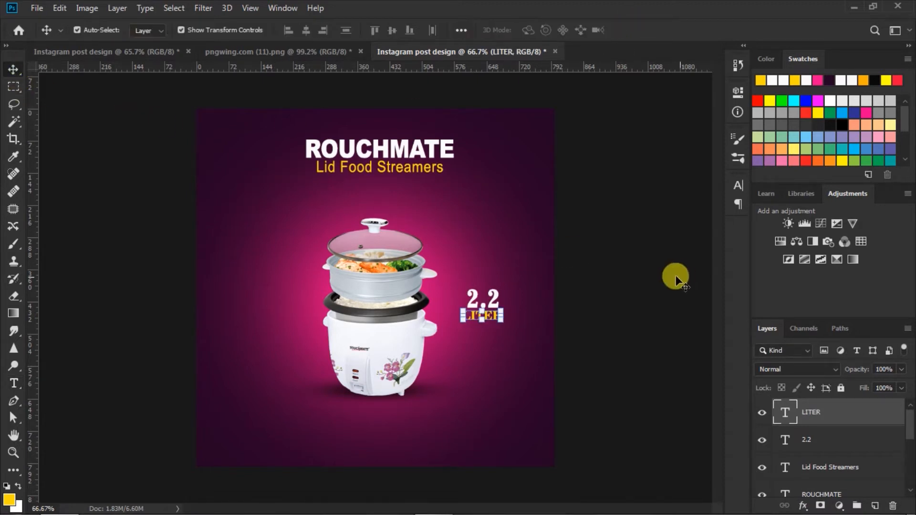
pyautogui.click(628, 292)
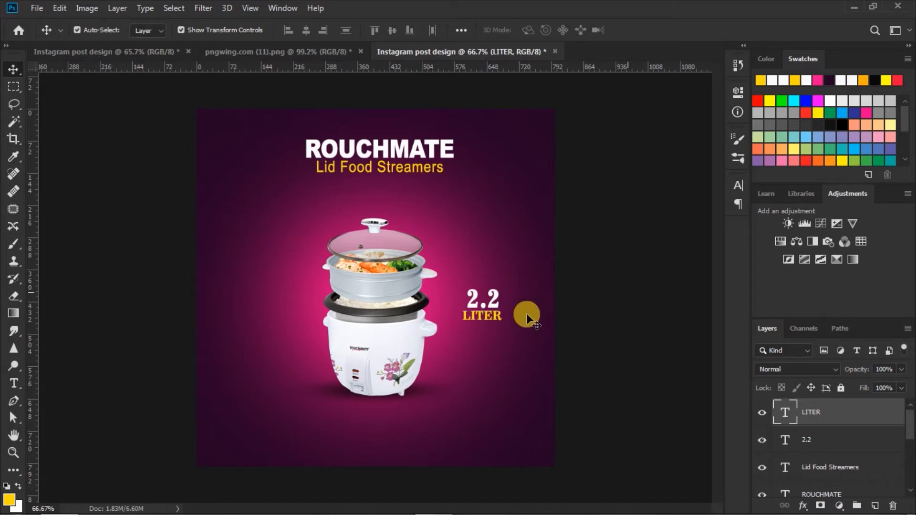
pyautogui.click(494, 305)
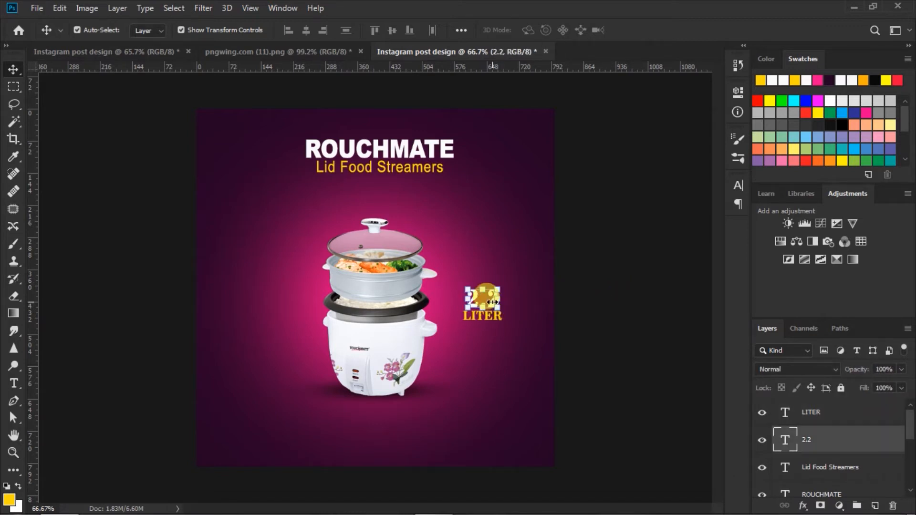
pyautogui.click(602, 310)
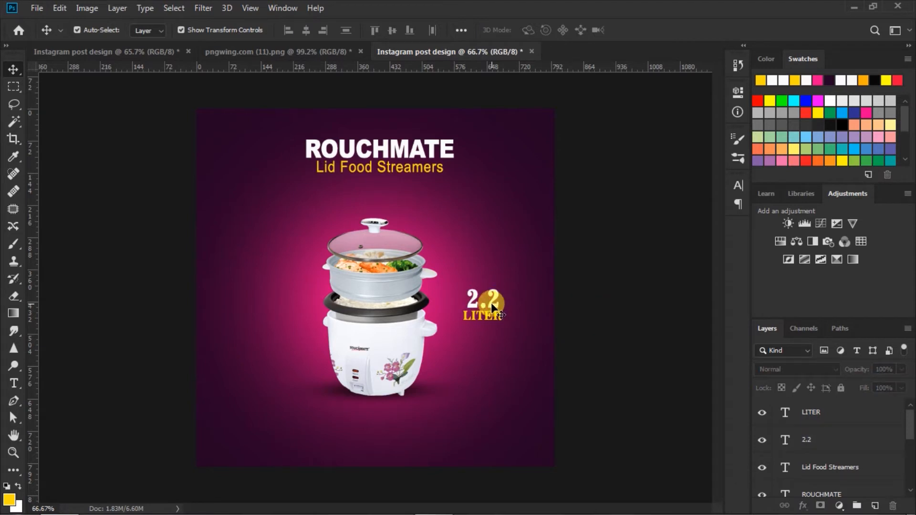
# Duplicate the 2.2 text below LITER, change the copy to "BIG" and shift it slightly left.
pyautogui.moveTo(490, 302); pyautogui.dragTo(491, 338)
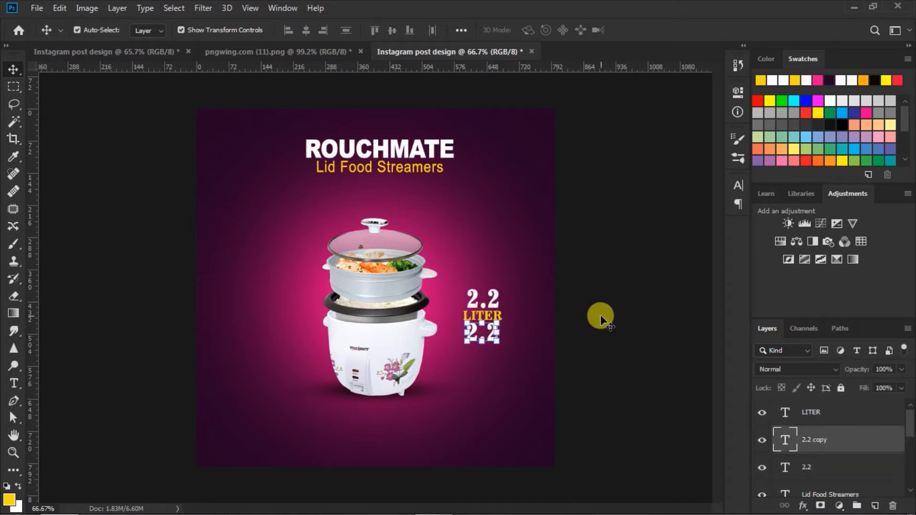
pyautogui.click(141, 322)
pyautogui.click(16, 383)
pyautogui.moveTo(472, 339); pyautogui.dragTo(516, 339)
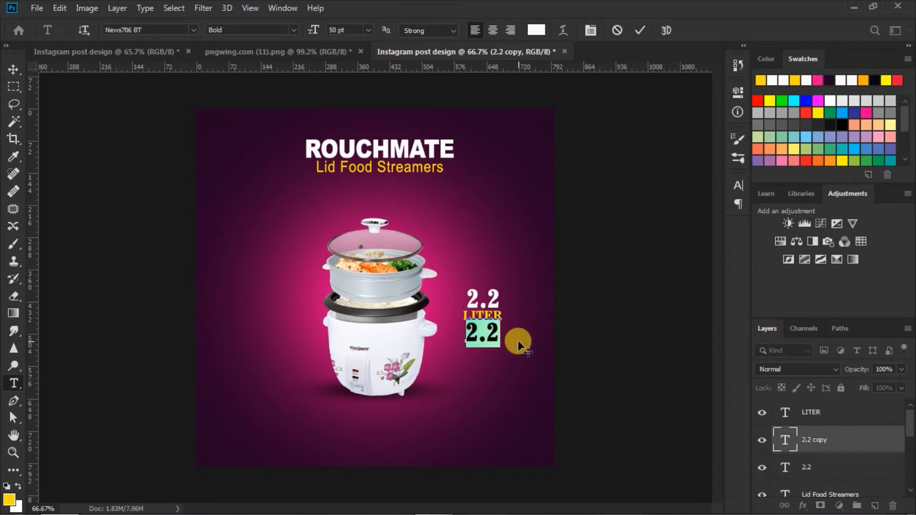
pyautogui.write('BIG')
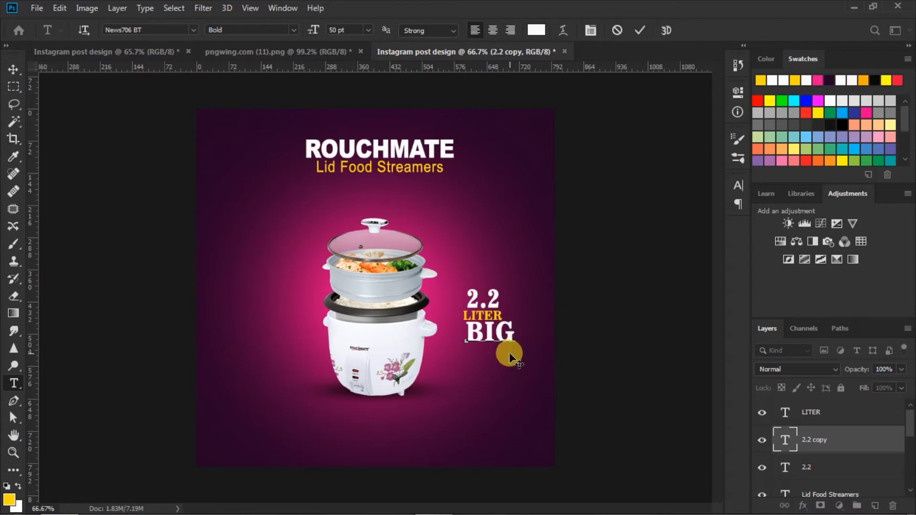
pyautogui.moveTo(500, 356); pyautogui.dragTo(491, 356)
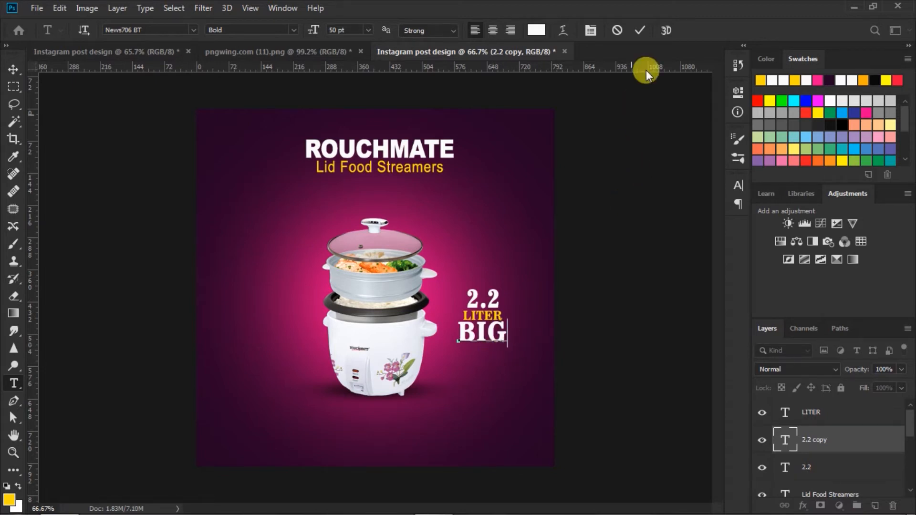
pyautogui.click(641, 30)
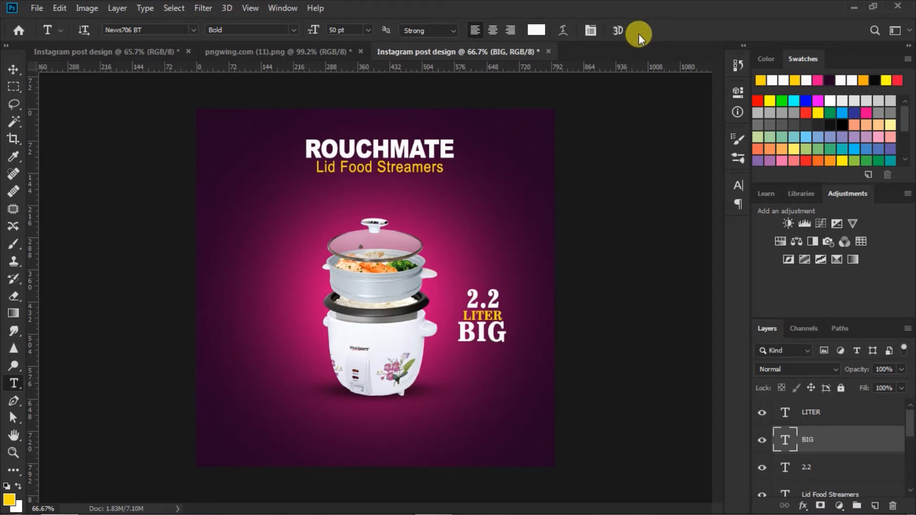
pyautogui.click(13, 73)
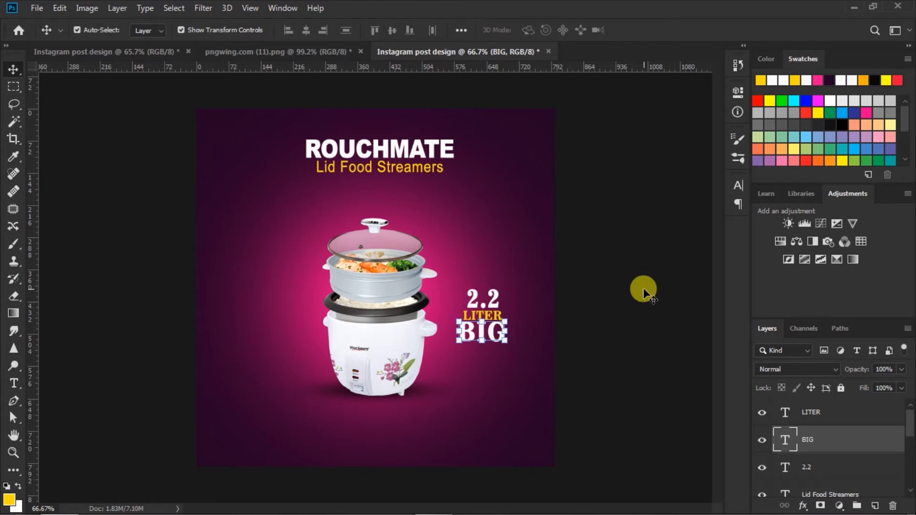
pyautogui.click(628, 311)
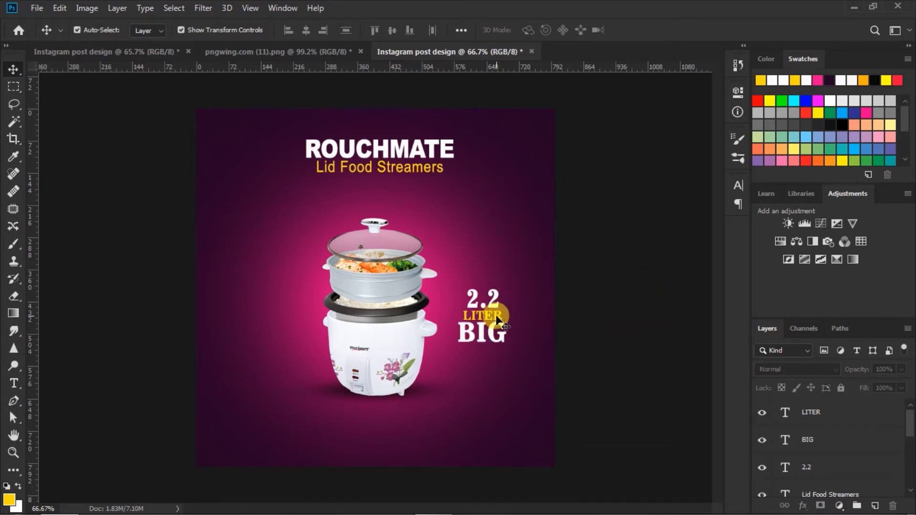
# Duplicate the LITER text below BIG, change the copy to "CAPACITY" and shift it left to center it.
pyautogui.moveTo(495, 317); pyautogui.dragTo(494, 348)
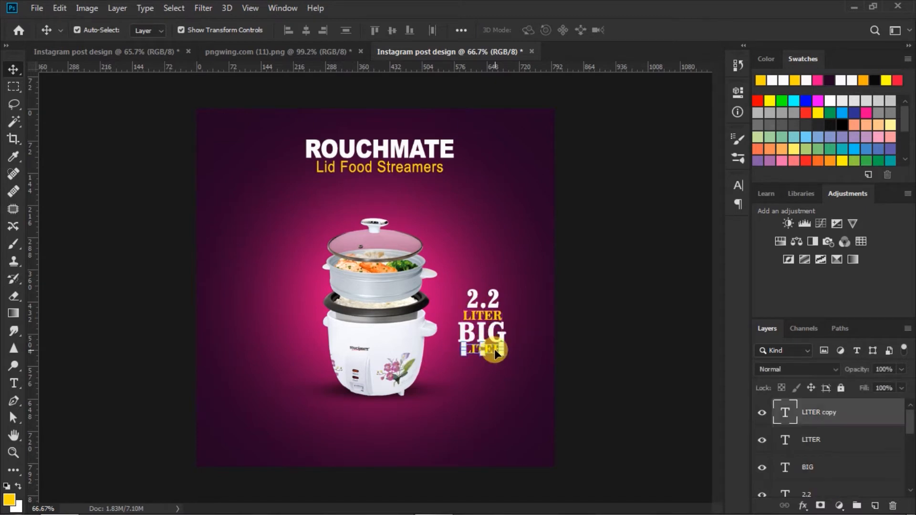
pyautogui.click(12, 383)
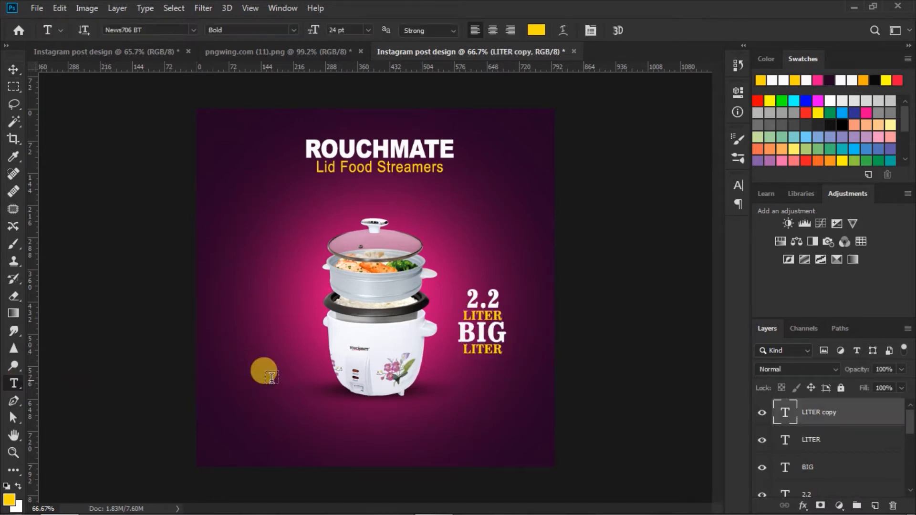
pyautogui.moveTo(464, 350); pyautogui.dragTo(538, 355)
pyautogui.write('CA')
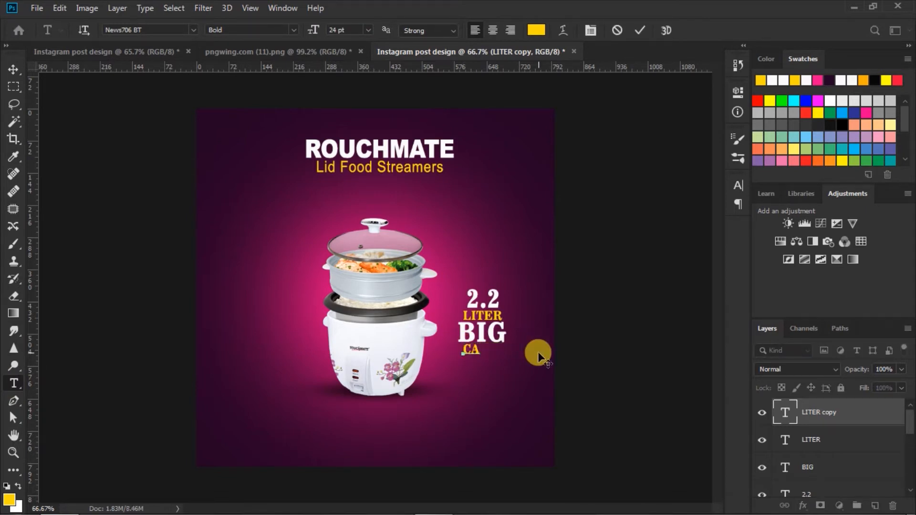
pyautogui.write('PACITY')
pyautogui.moveTo(505, 368); pyautogui.dragTo(496, 368)
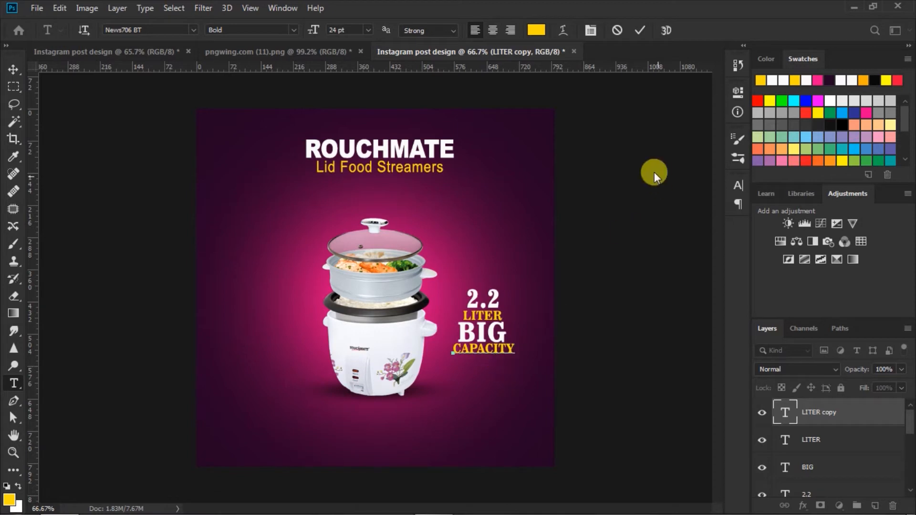
pyautogui.click(638, 29)
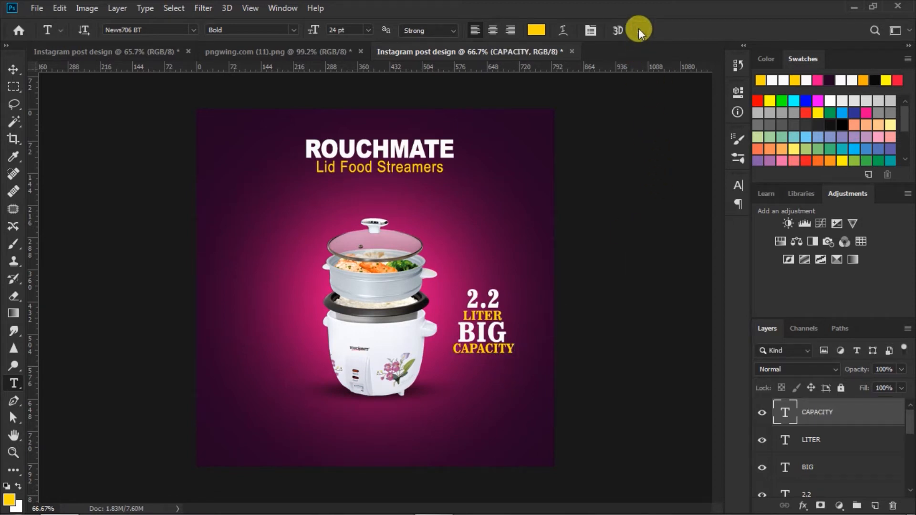
# Align the horizontal centers of the 2.2, LITER, BIG and CAPACITY layers and move them together slightly right and up.
pyautogui.keyDown('shift'); pyautogui.click(832, 489); pyautogui.keyUp('shift')
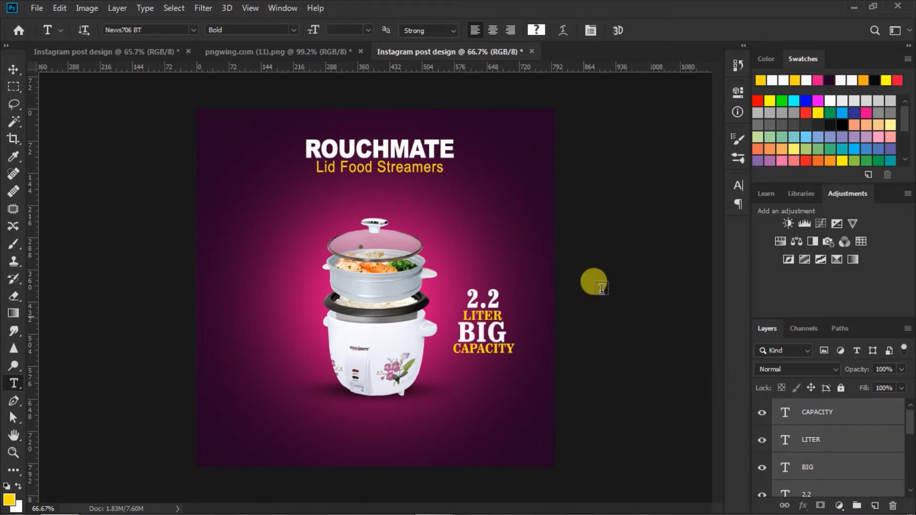
pyautogui.click(10, 70)
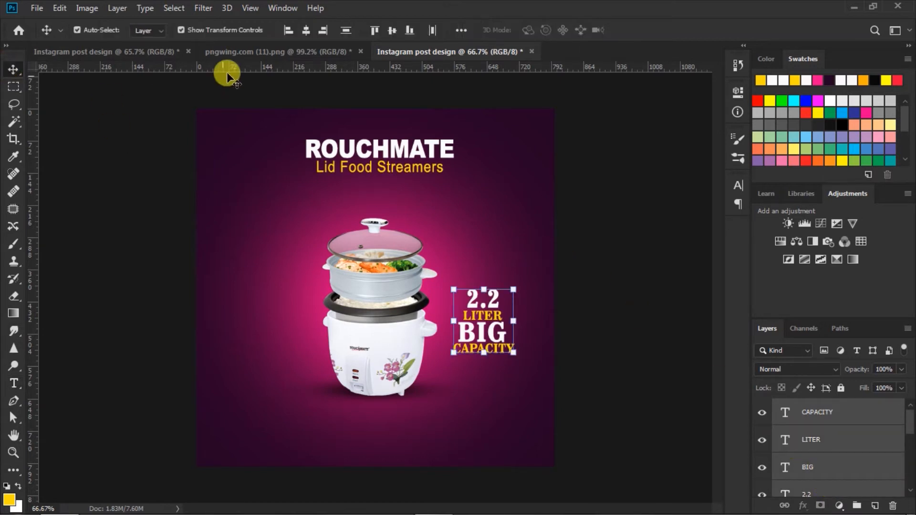
pyautogui.click(306, 30)
pyautogui.click(497, 336)
pyautogui.moveTo(497, 336); pyautogui.dragTo(499, 333)
pyautogui.click(602, 318)
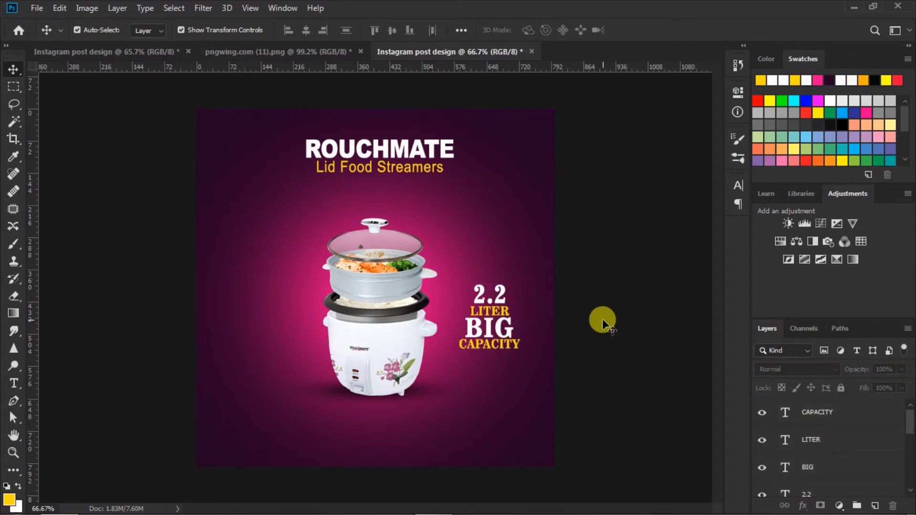
# Place a duplicate of the LITER text on the left side of the rice cooker.
pyautogui.click(502, 315)
pyautogui.moveTo(502, 309); pyautogui.dragTo(271, 315)
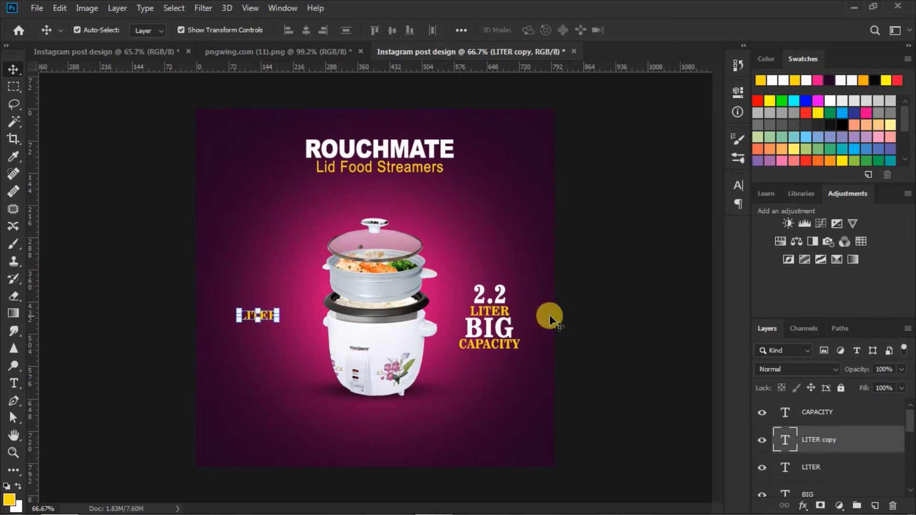
pyautogui.click(582, 317)
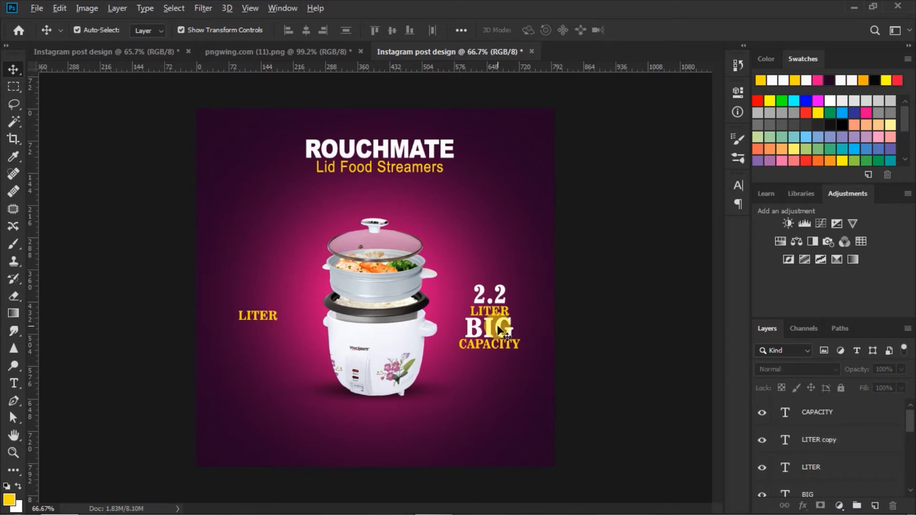
# Duplicate the BIG text below the LITER copy left of the rice cooker and change the duplicate to "40%".
pyautogui.moveTo(499, 330); pyautogui.dragTo(270, 335)
pyautogui.click(14, 383)
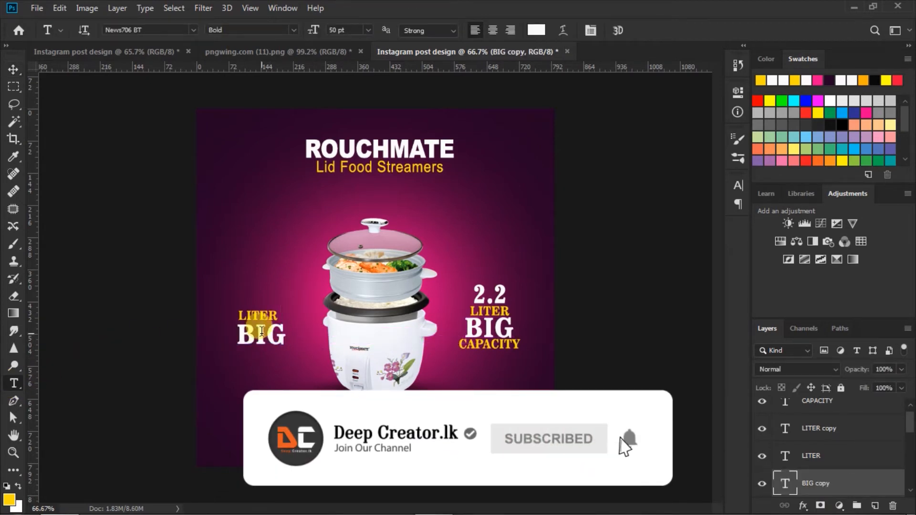
pyautogui.moveTo(238, 331); pyautogui.dragTo(350, 347)
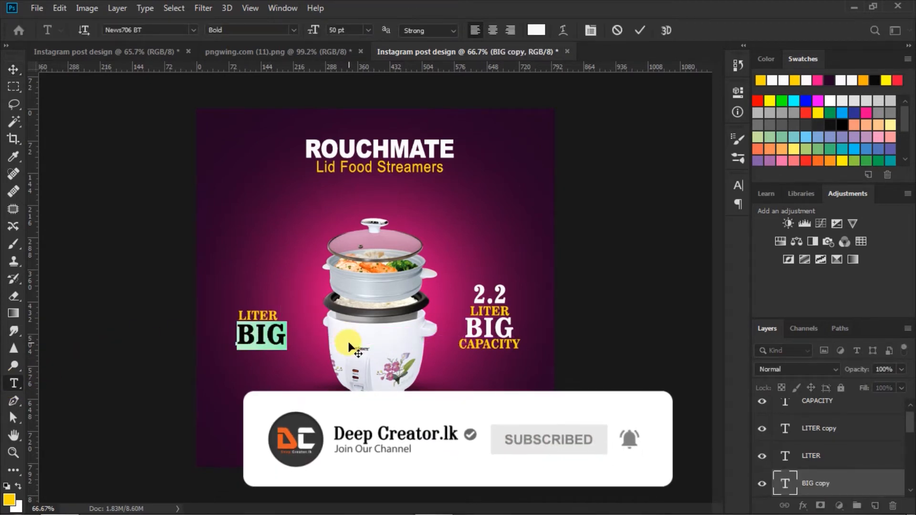
pyautogui.write('40')
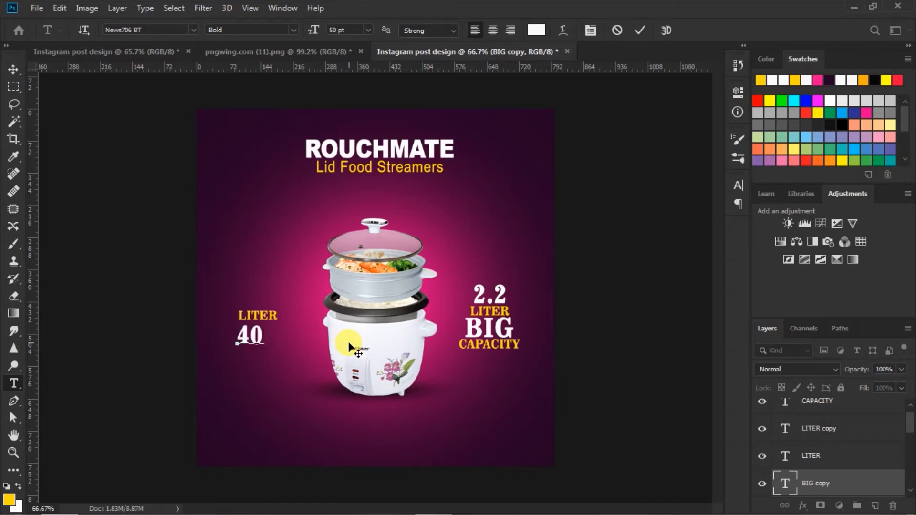
pyautogui.write('%')
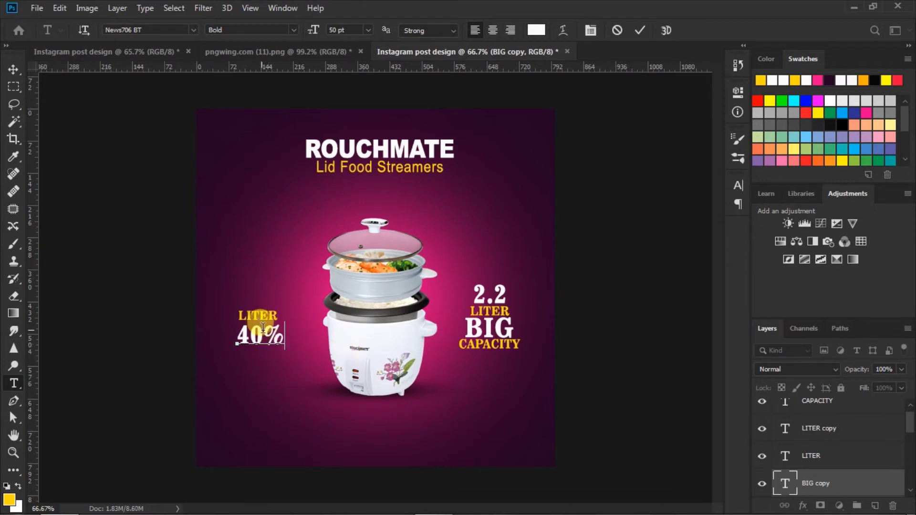
pyautogui.click(638, 30)
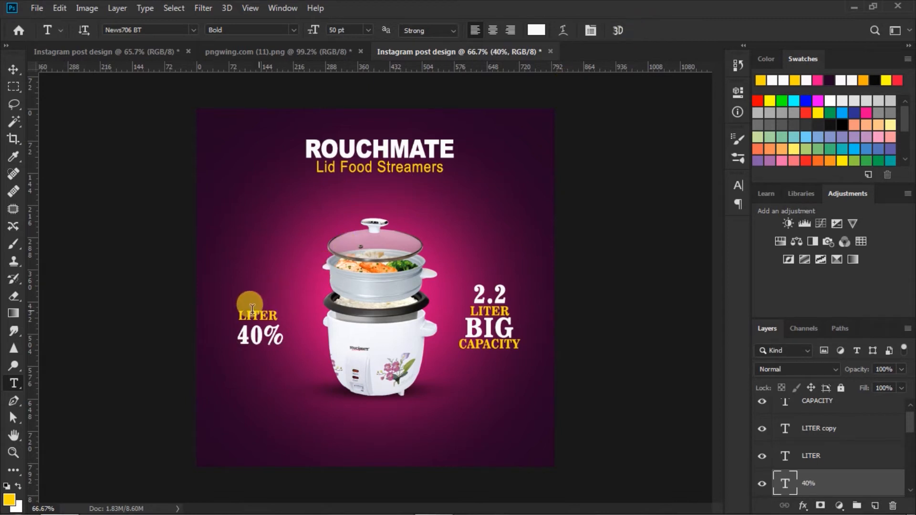
# Change the LITER copy above 40% to "UP TO" and move it slightly down, closer to the percentage.
pyautogui.moveTo(237, 313); pyautogui.dragTo(289, 315)
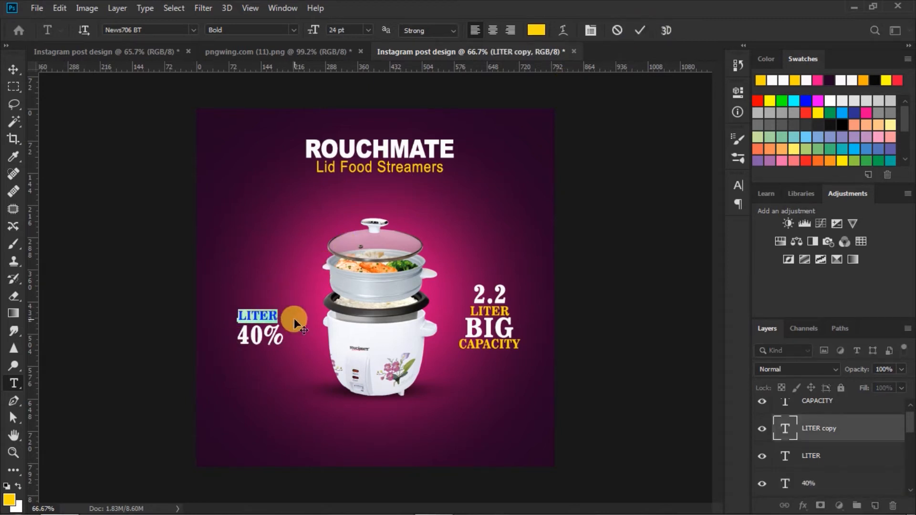
pyautogui.write('UP')
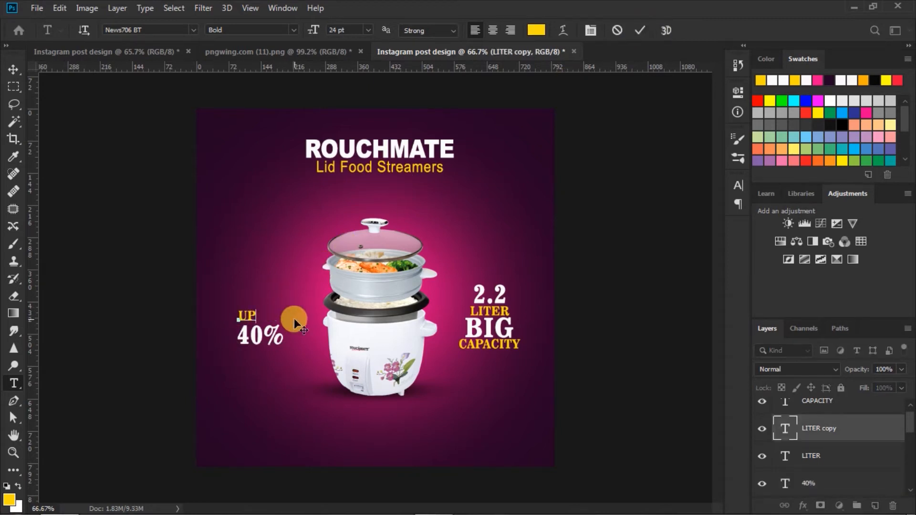
pyautogui.write(' TO')
pyautogui.moveTo(269, 360); pyautogui.dragTo(268, 361)
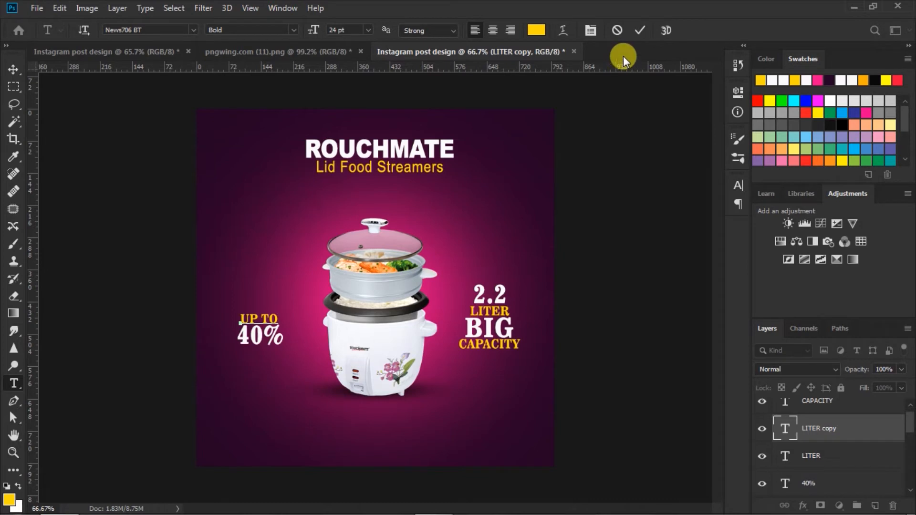
pyautogui.click(638, 30)
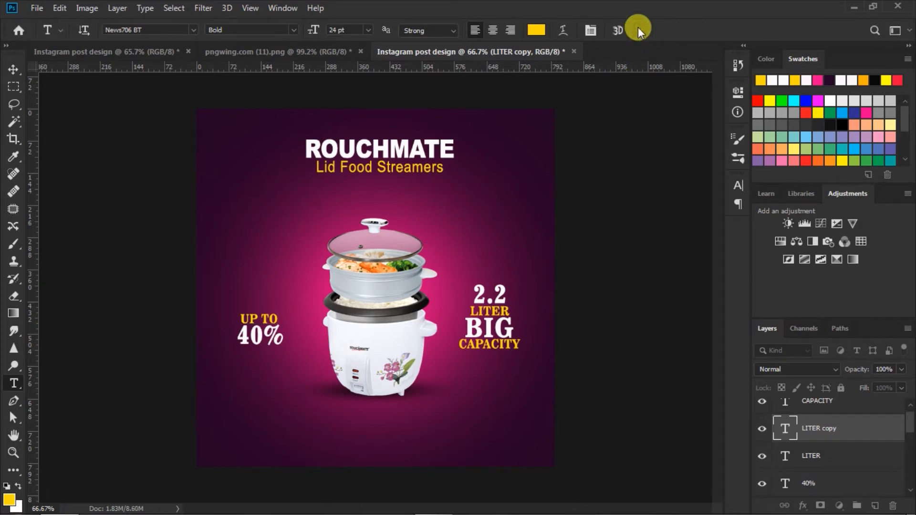
# Duplicate the UP TO text below 40%, change the copy to "OFF" and shift it slightly right to center it.
pyautogui.click(14, 70)
pyautogui.click(135, 319)
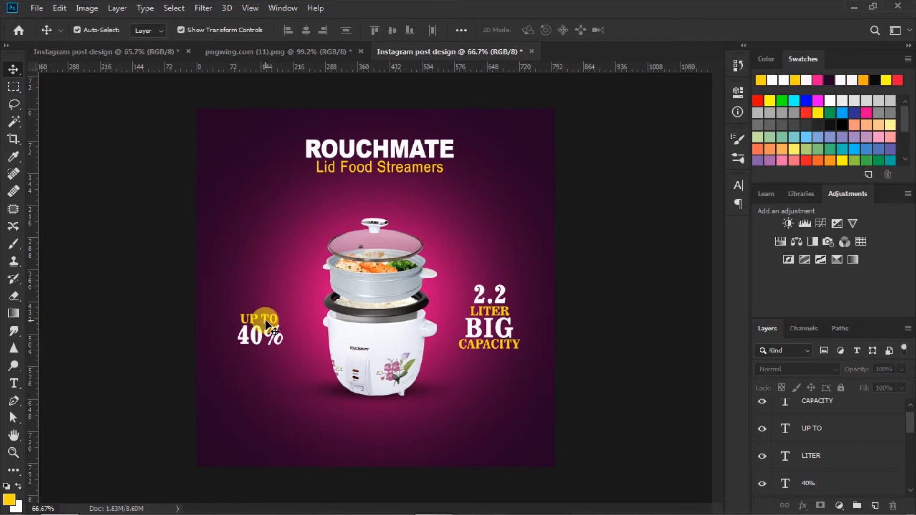
pyautogui.moveTo(270, 324); pyautogui.dragTo(270, 358)
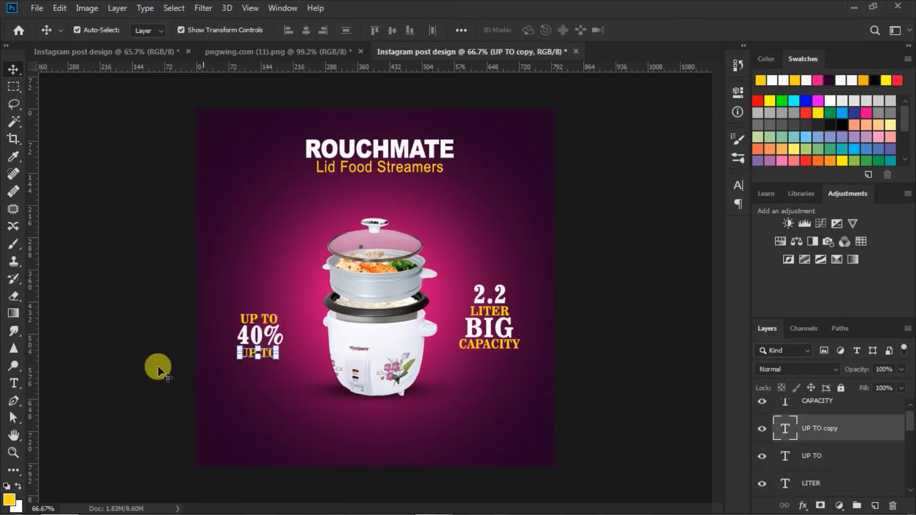
pyautogui.click(14, 383)
pyautogui.tripleClick(241, 354)
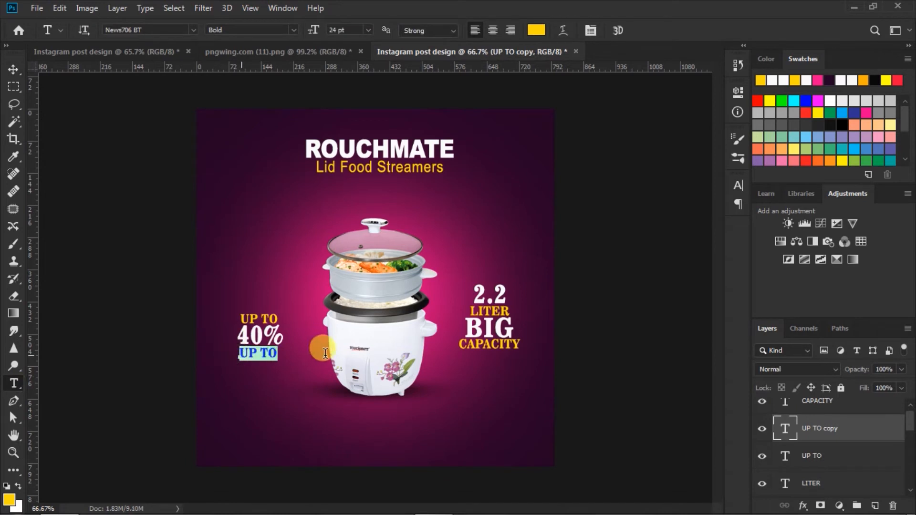
pyautogui.write('OFF')
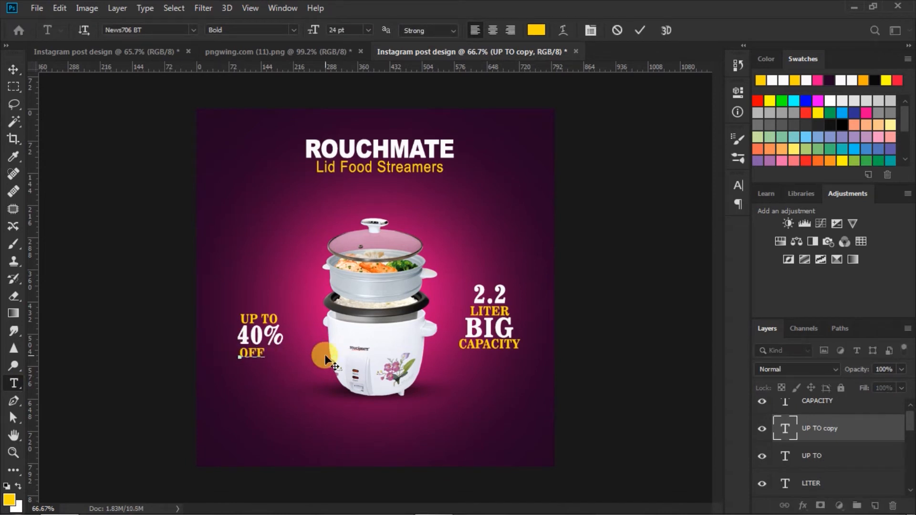
pyautogui.moveTo(264, 367); pyautogui.dragTo(271, 368)
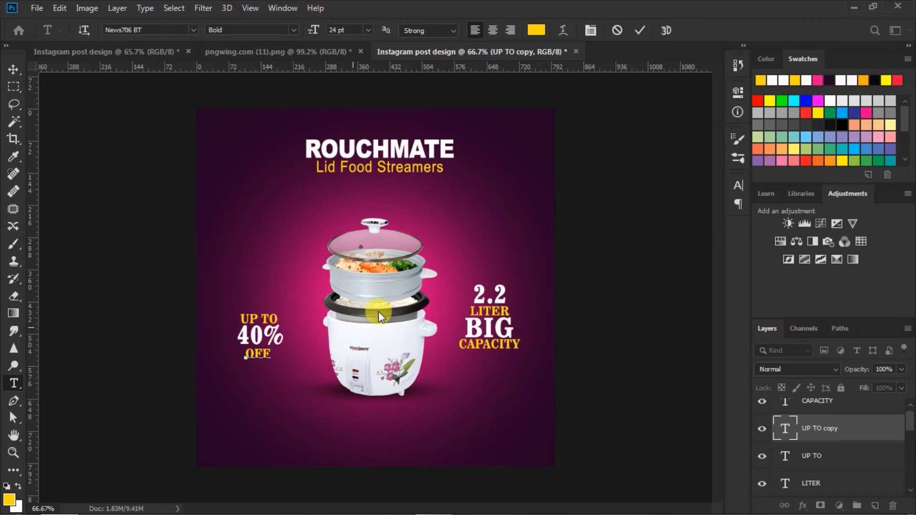
pyautogui.click(638, 30)
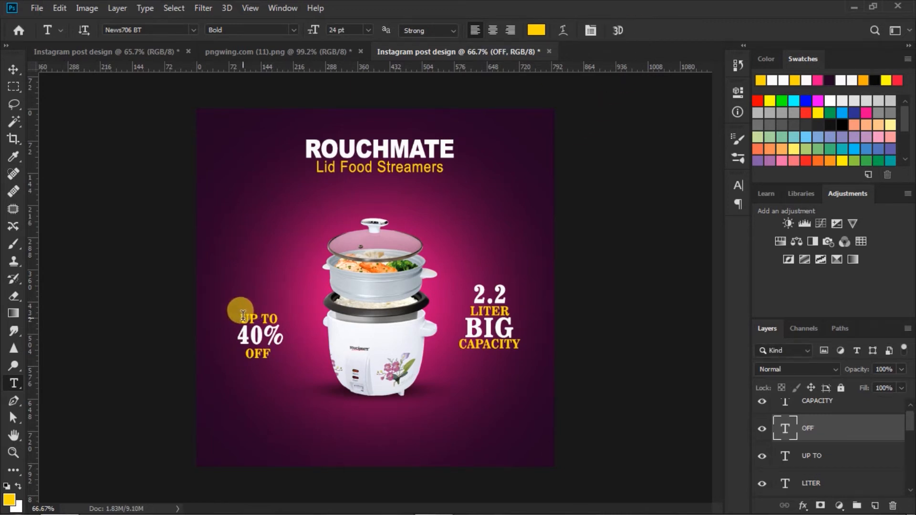
# Set the 40% text's vertical scale to 107% and its tracking to 0.
pyautogui.moveTo(263, 335); pyautogui.dragTo(329, 329)
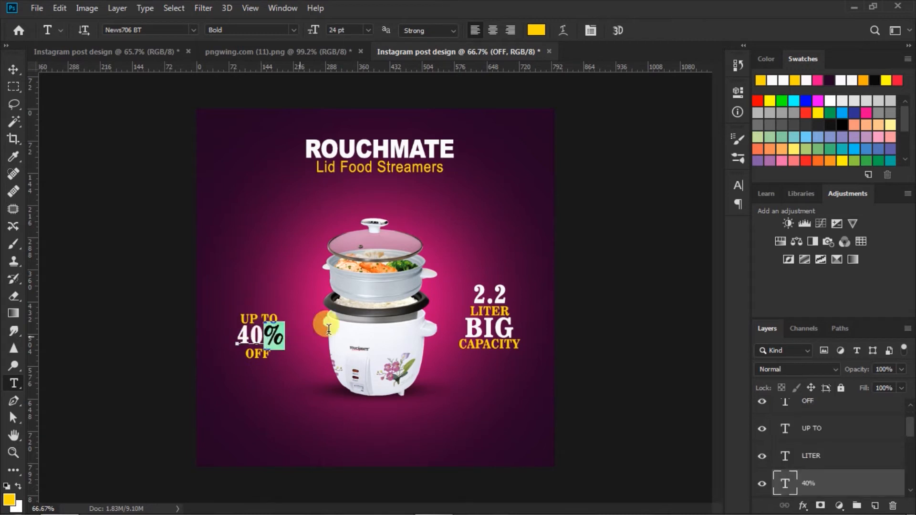
pyautogui.click(738, 185)
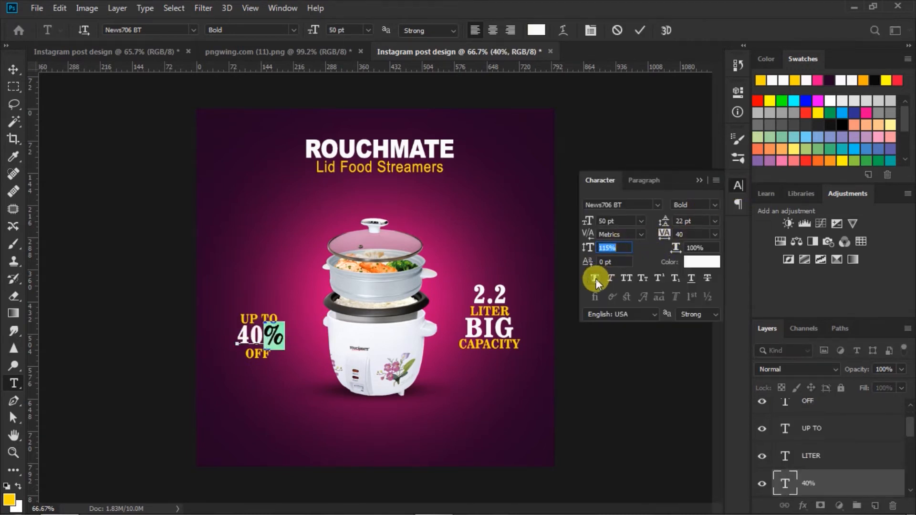
pyautogui.moveTo(237, 334); pyautogui.dragTo(316, 332)
pyautogui.moveTo(587, 251); pyautogui.dragTo(581, 251)
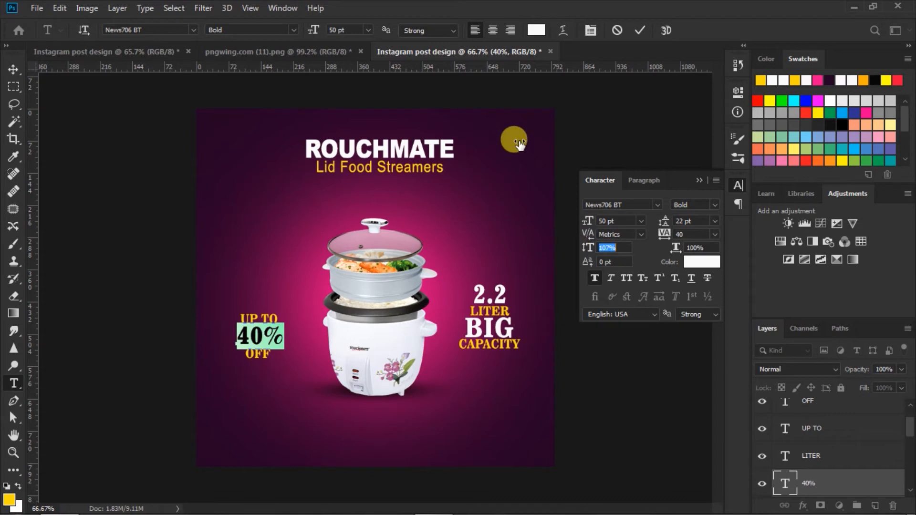
pyautogui.moveTo(665, 241); pyautogui.dragTo(666, 240)
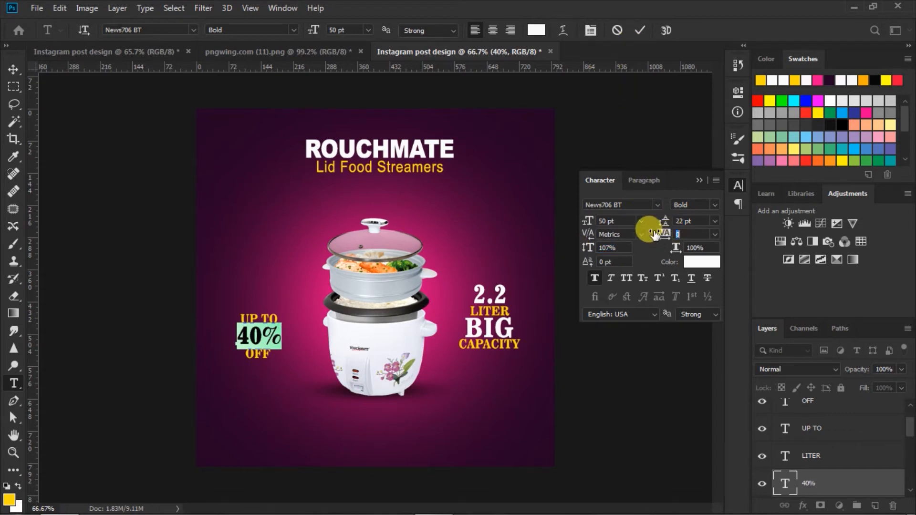
pyautogui.click(639, 29)
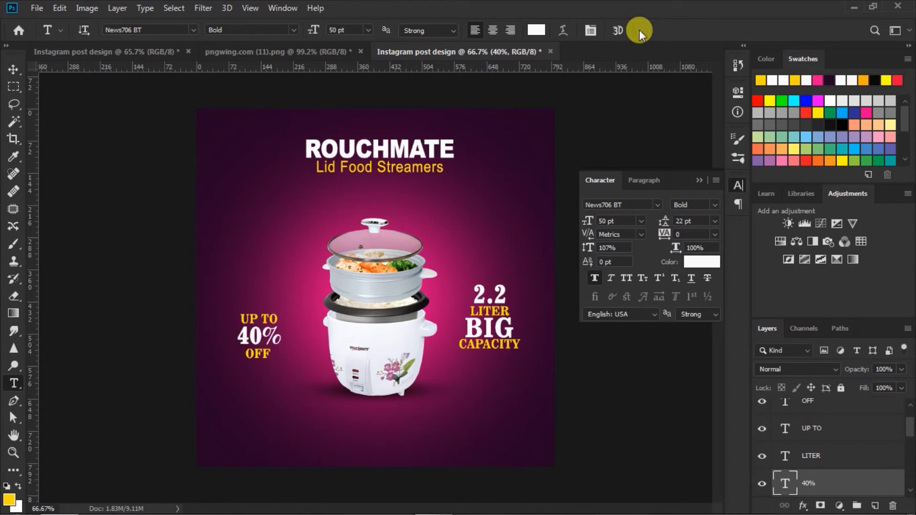
pyautogui.click(699, 180)
# Align the horizontal centers of the UP TO, 40% and OFF layers and move them together down and slightly right.
pyautogui.click(13, 69)
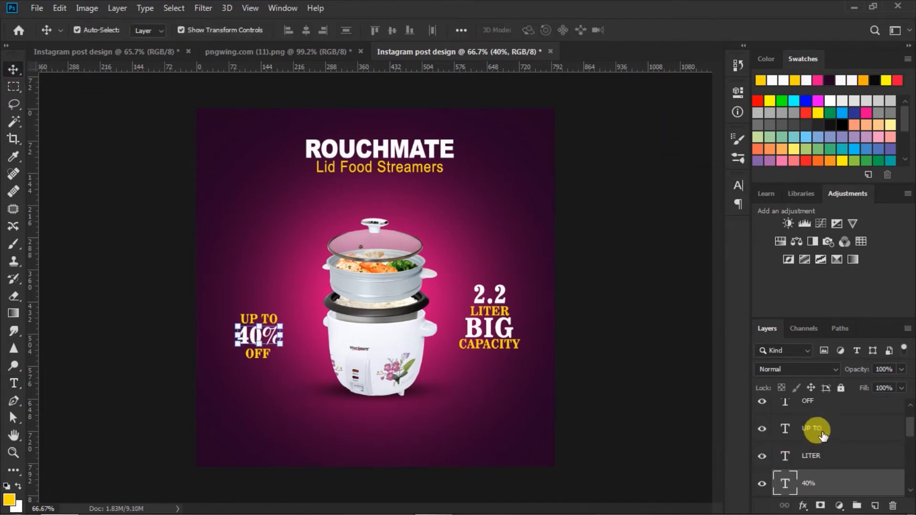
pyautogui.keyDown('ctrl'); pyautogui.click(866, 429); pyautogui.keyUp('ctrl')
pyautogui.keyDown('ctrl'); pyautogui.click(866, 409); pyautogui.keyUp('ctrl')
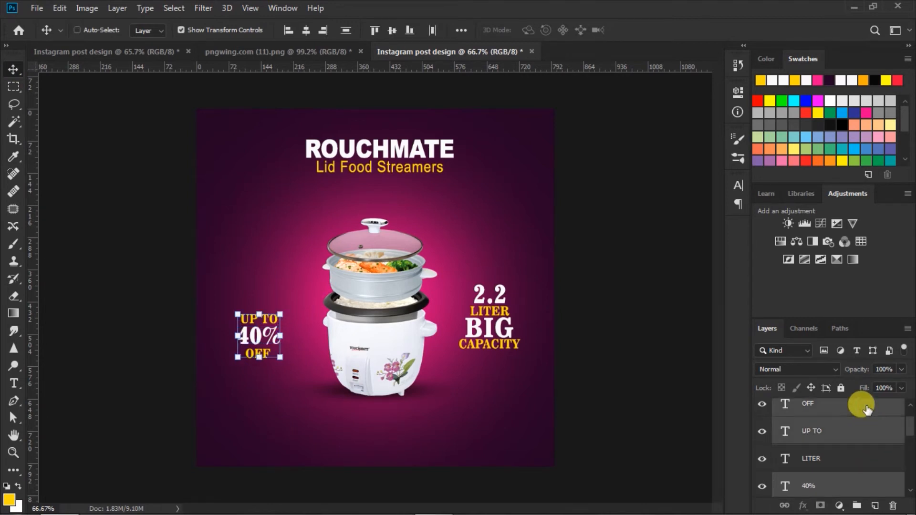
pyautogui.click(307, 31)
pyautogui.moveTo(261, 340)
pyautogui.mouseDown()
pyautogui.moveTo(260, 350)
pyautogui.moveTo(261, 323)
pyautogui.moveTo(267, 355)
pyautogui.mouseUp()
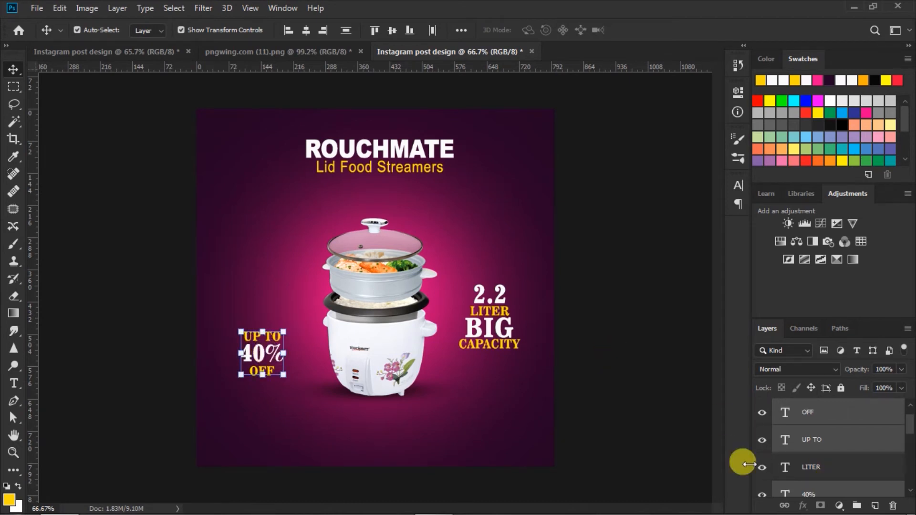
pyautogui.click(654, 428)
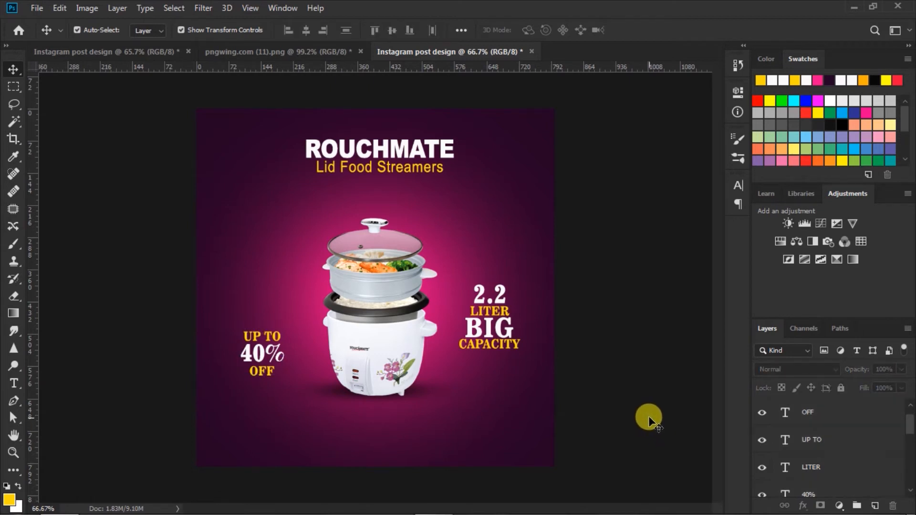
# Add a new empty layer directly above the pink glow layer, Layer 3.
pyautogui.scroll(-5, 851, 441)
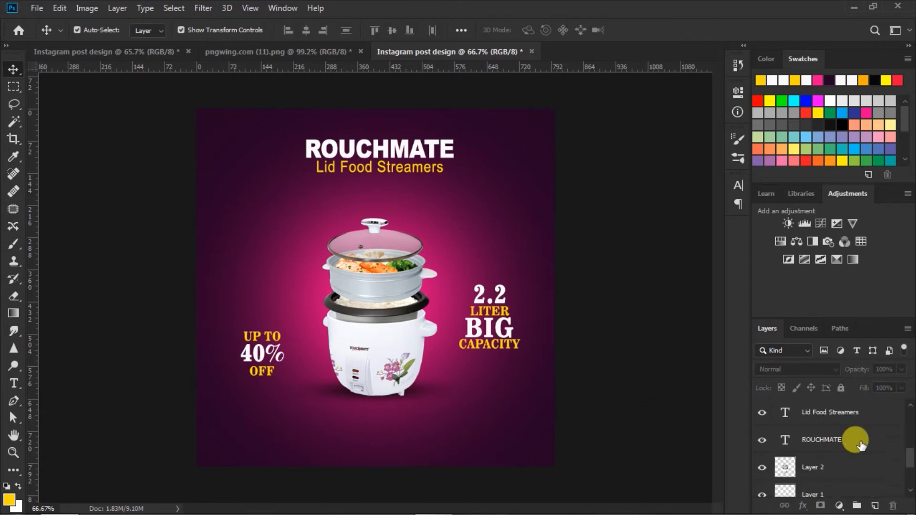
pyautogui.scroll(-3, 854, 441)
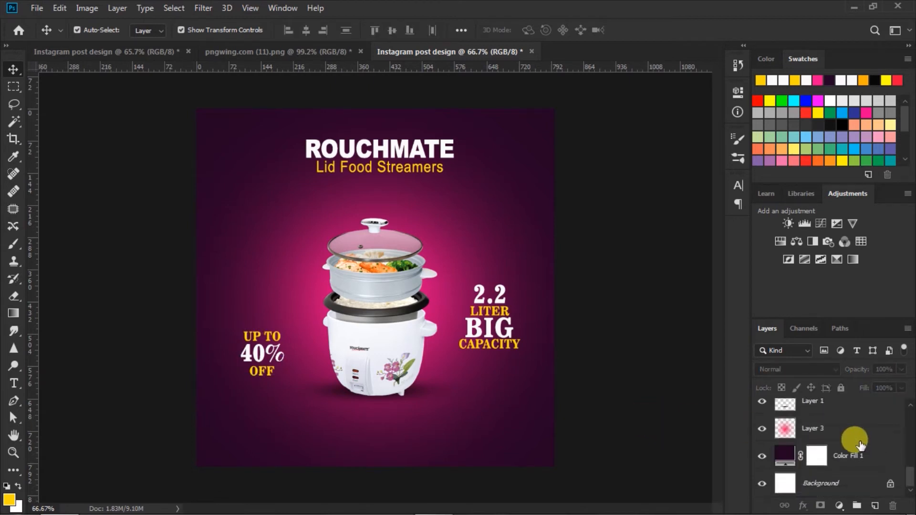
pyautogui.click(785, 431)
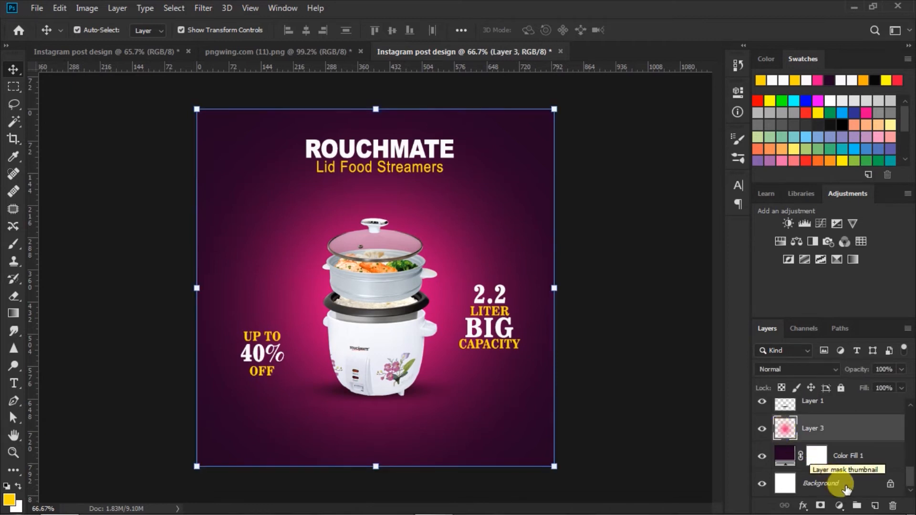
pyautogui.click(875, 506)
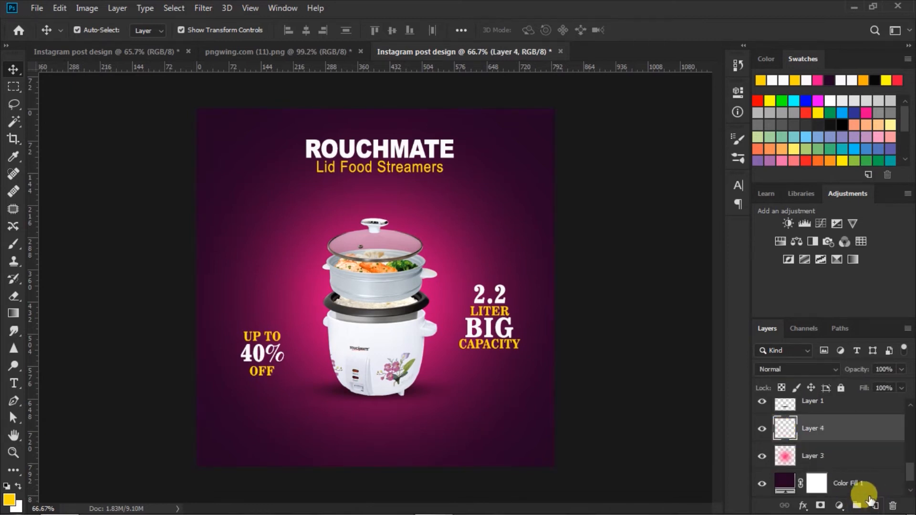
# Set the foreground color to the near-white fafaf8.
pyautogui.click(10, 497)
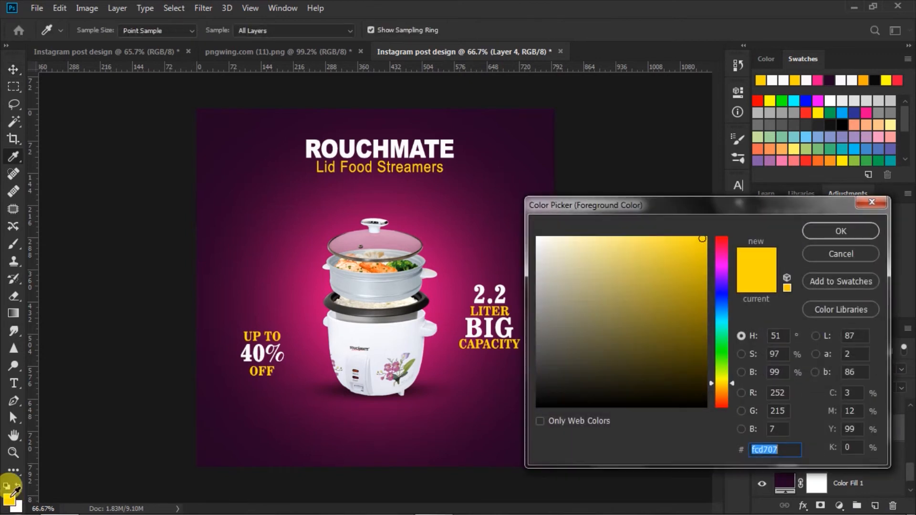
pyautogui.click(537, 240)
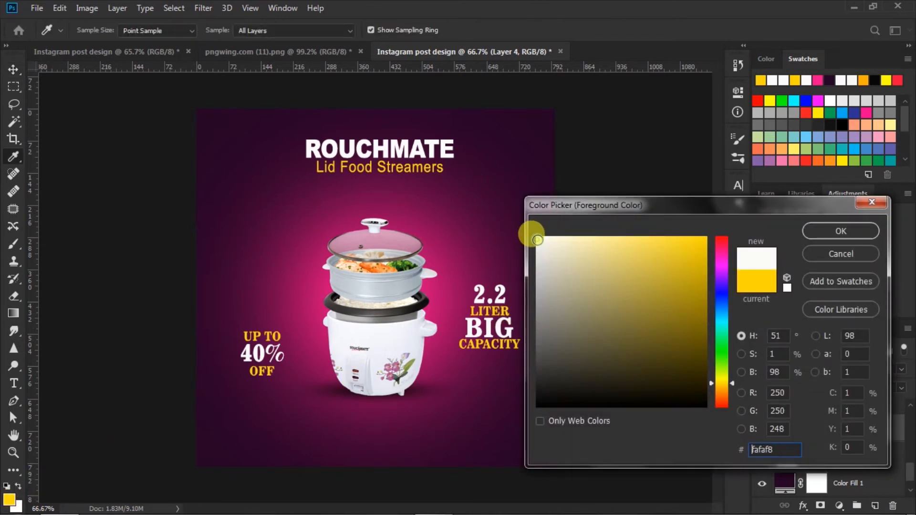
pyautogui.click(819, 232)
pyautogui.press('v')
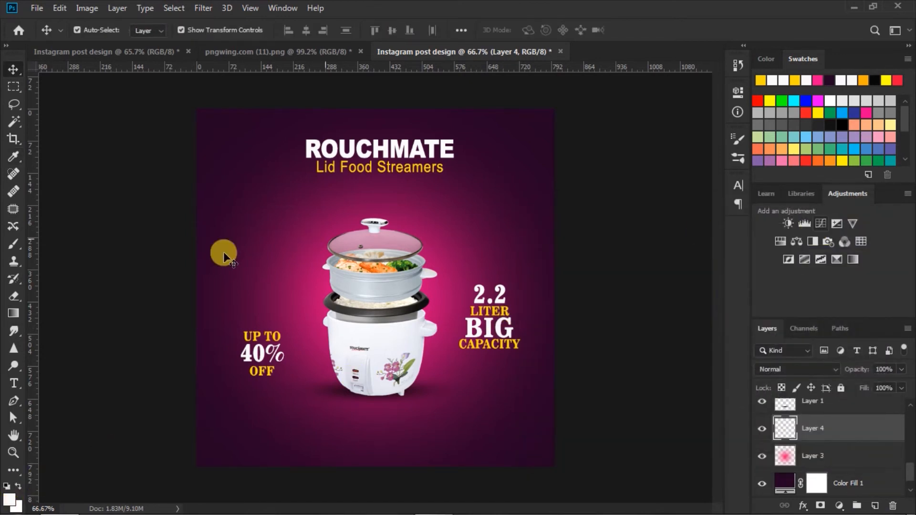
# Paint a single near-white 200 px dot with the hard round brush on Layer 4, behind the 2.2 LITER BIG CAPACITY text.
pyautogui.click(15, 245)
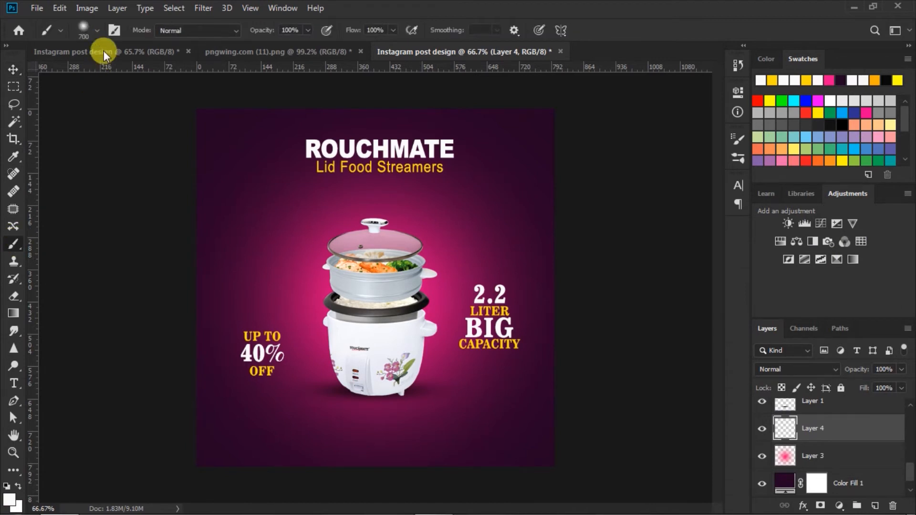
pyautogui.click(97, 33)
pyautogui.click(47, 130)
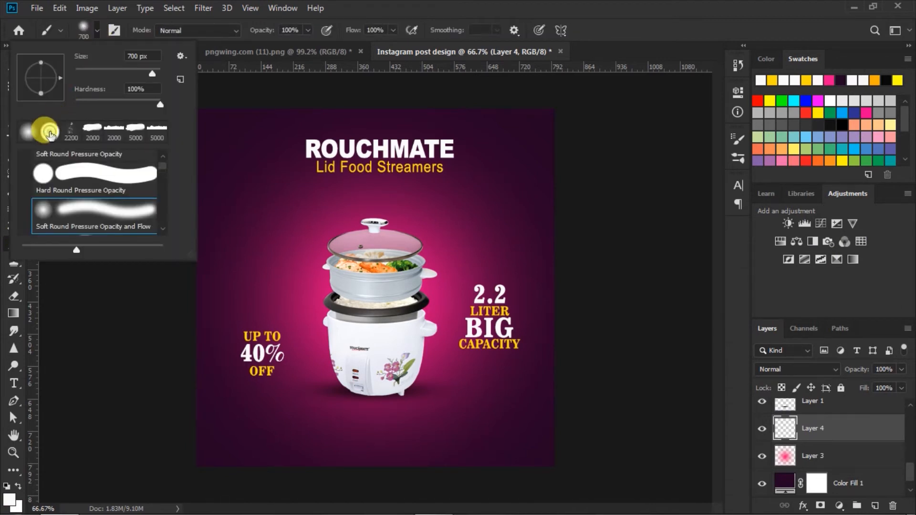
pyautogui.click(96, 30)
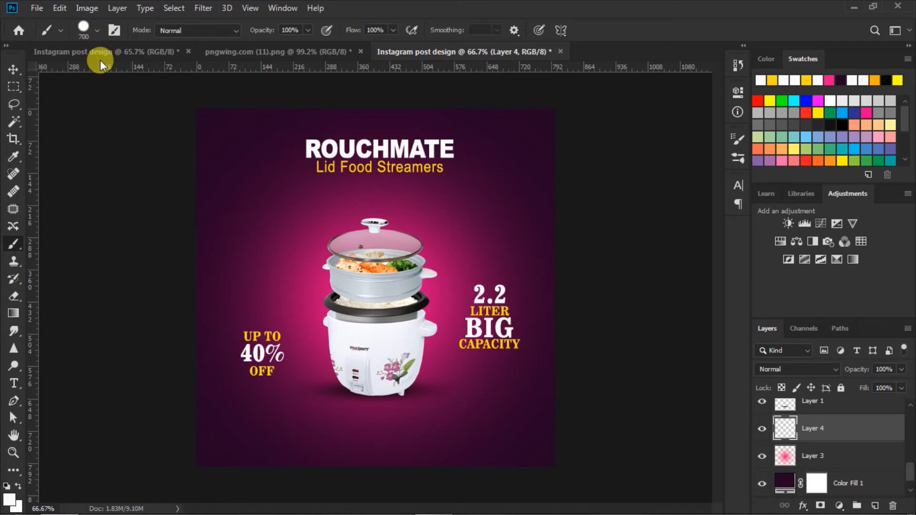
pyautogui.press('[')
pyautogui.press('[')
pyautogui.press('[')
pyautogui.press('[')
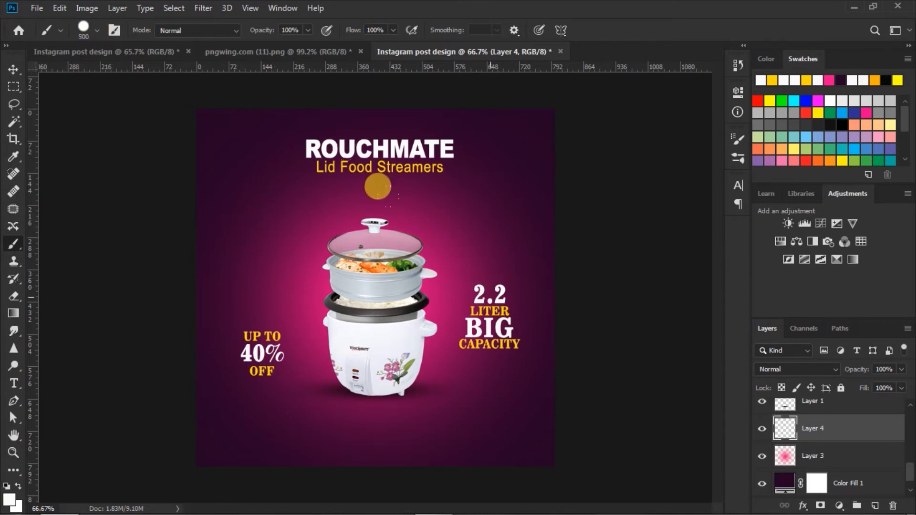
pyautogui.press('[')
pyautogui.press('[')
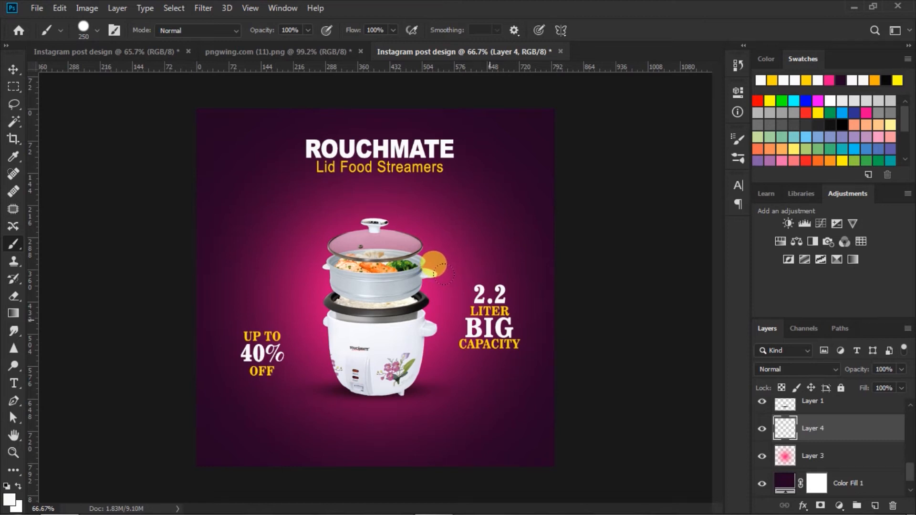
pyautogui.press('[')
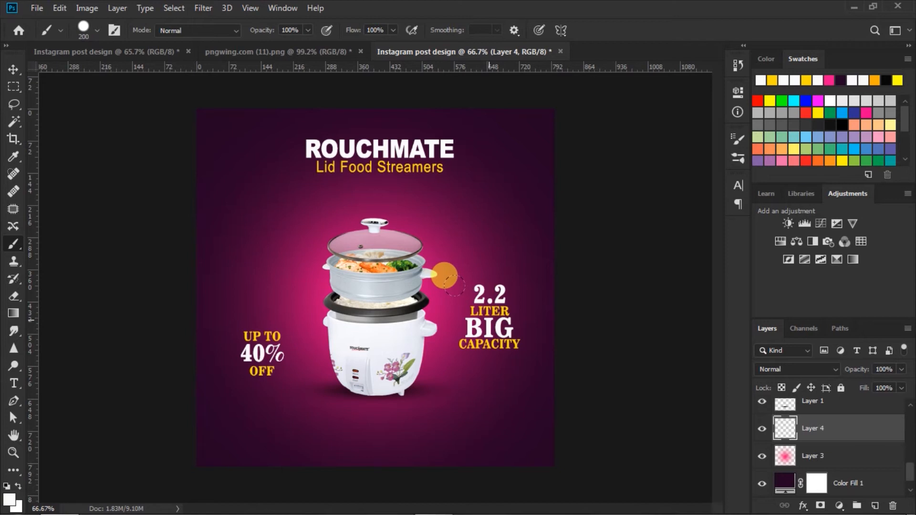
pyautogui.click(489, 320)
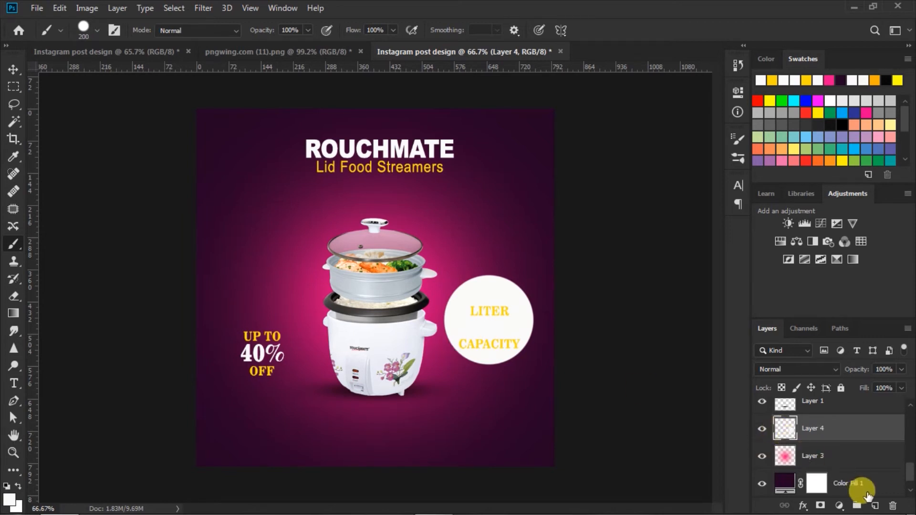
# Add a new layer above Layer 4 and paint a 150 px near-white dot on it behind the UP TO 40% OFF text.
pyautogui.click(876, 507)
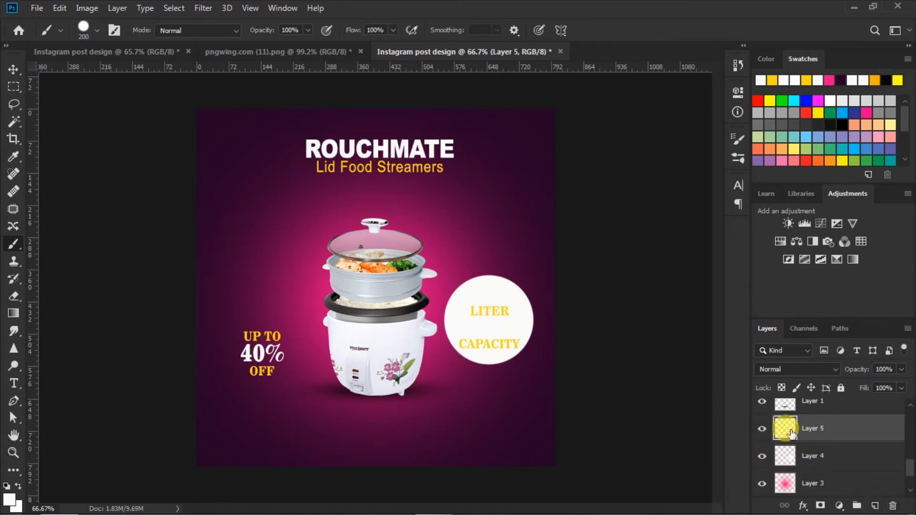
pyautogui.press('[')
pyautogui.press('[')
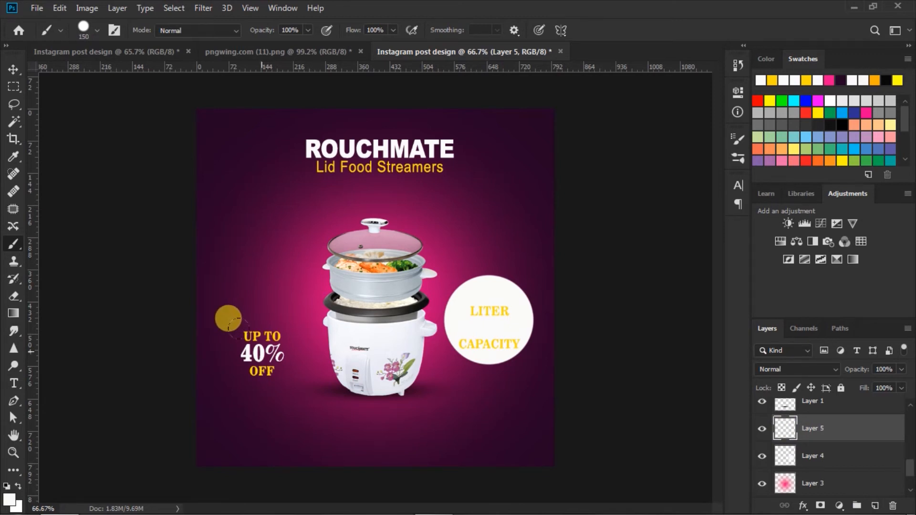
pyautogui.click(262, 352)
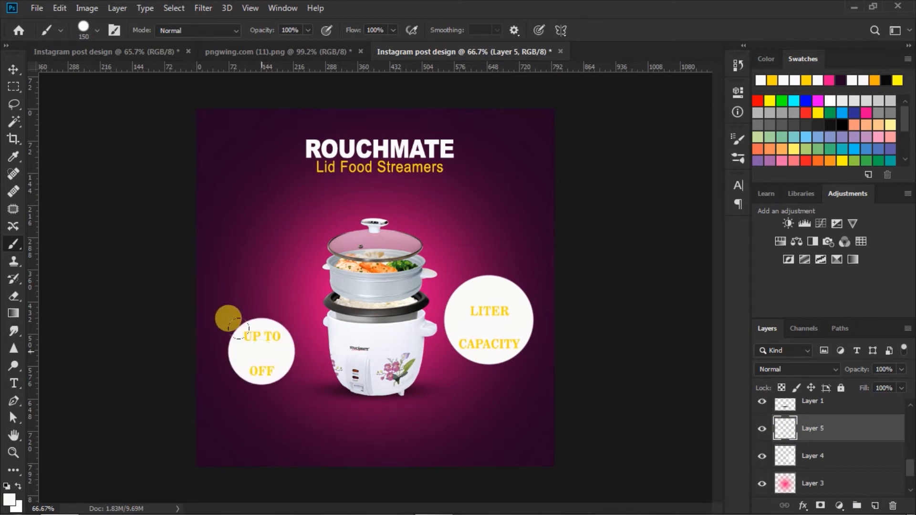
# Lower the opacity of the circle behind the UP TO 40% OFF text to 14%.
pyautogui.click(14, 69)
pyautogui.moveTo(901, 369); pyautogui.dragTo(849, 385)
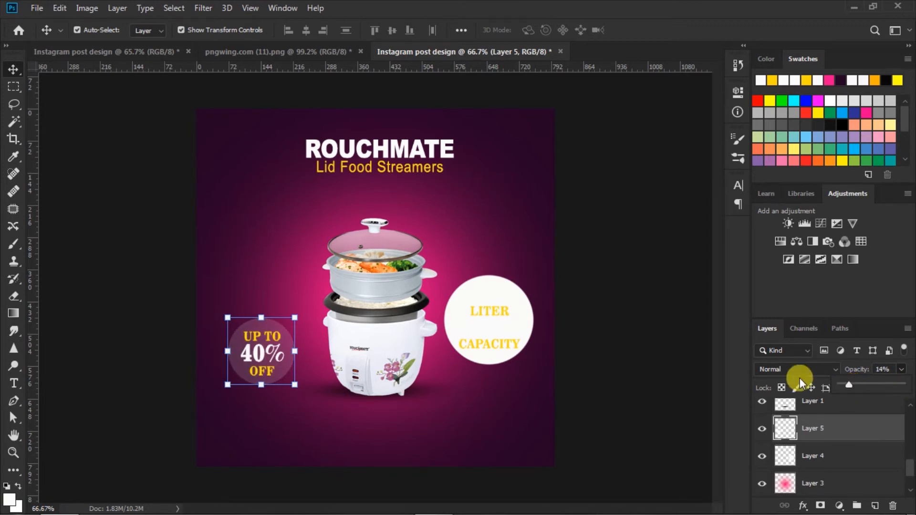
pyautogui.click(663, 364)
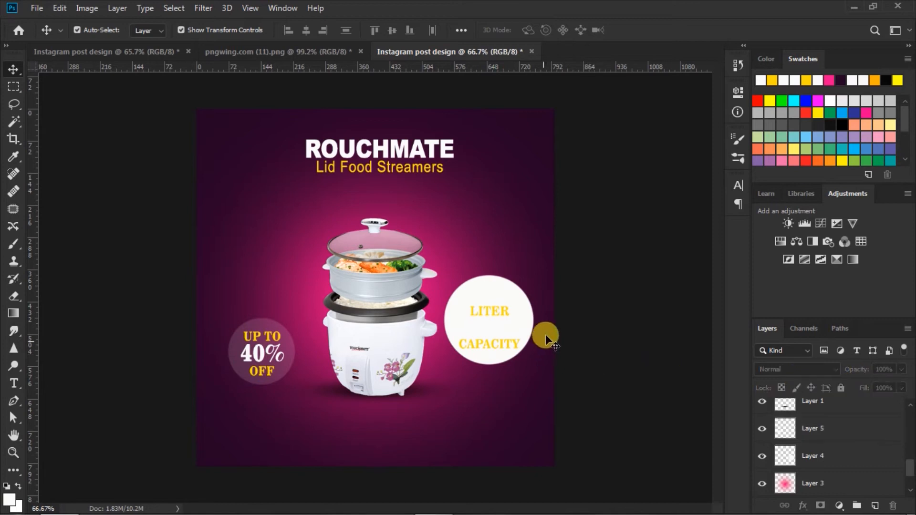
# Lower the opacity of the circle behind the 2.2 LITER BIG CAPACITY text to 15%.
pyautogui.click(519, 294)
pyautogui.click(901, 369)
pyautogui.moveTo(901, 386); pyautogui.dragTo(846, 386)
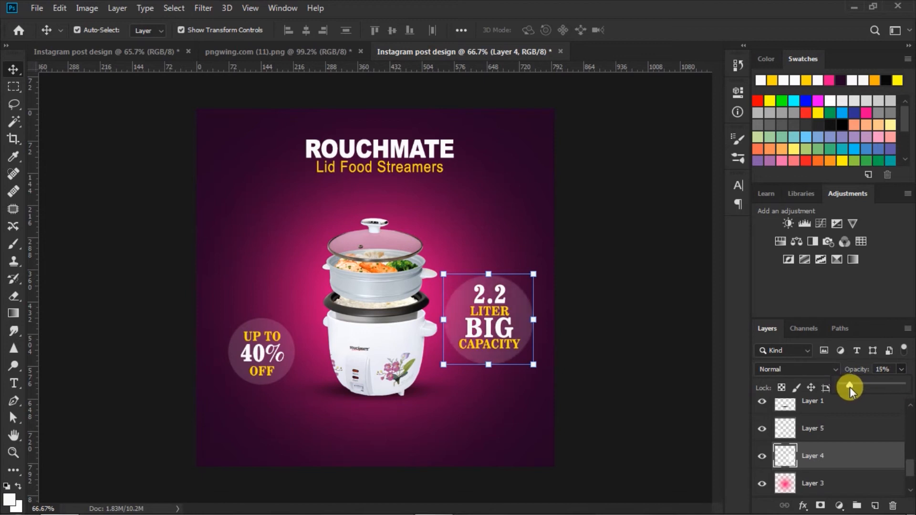
pyautogui.click(651, 362)
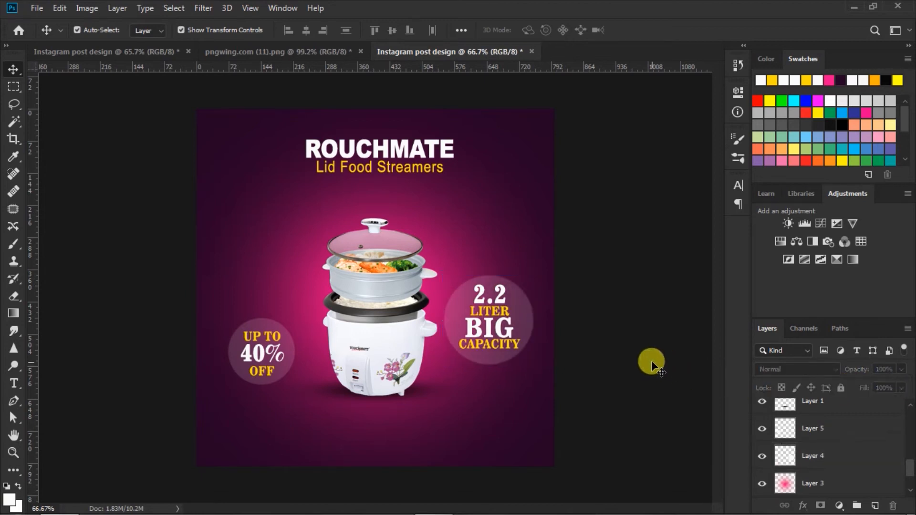
# Copy the down-left curved arrow from pngwing.com (11).png into the post and place it between the cooker and the discount circle.
pyautogui.click(288, 53)
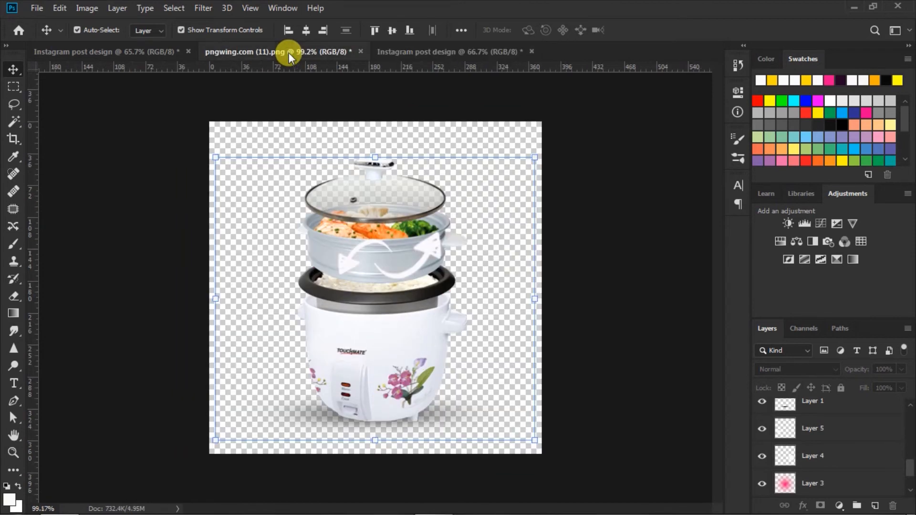
pyautogui.click(345, 258)
pyautogui.moveTo(351, 259); pyautogui.dragTo(360, 221)
pyautogui.moveTo(296, 299)
pyautogui.mouseDown()
pyautogui.moveTo(287, 300)
pyautogui.moveTo(295, 314)
pyautogui.mouseUp()
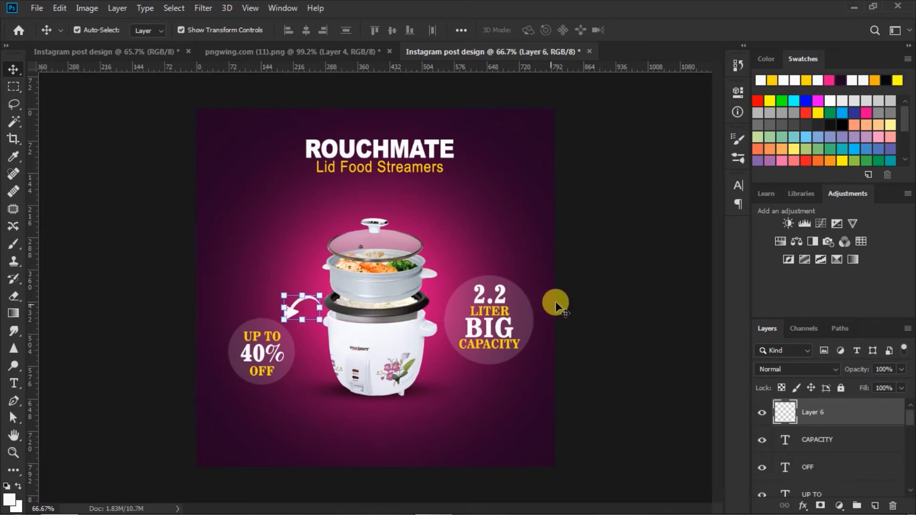
pyautogui.click(603, 293)
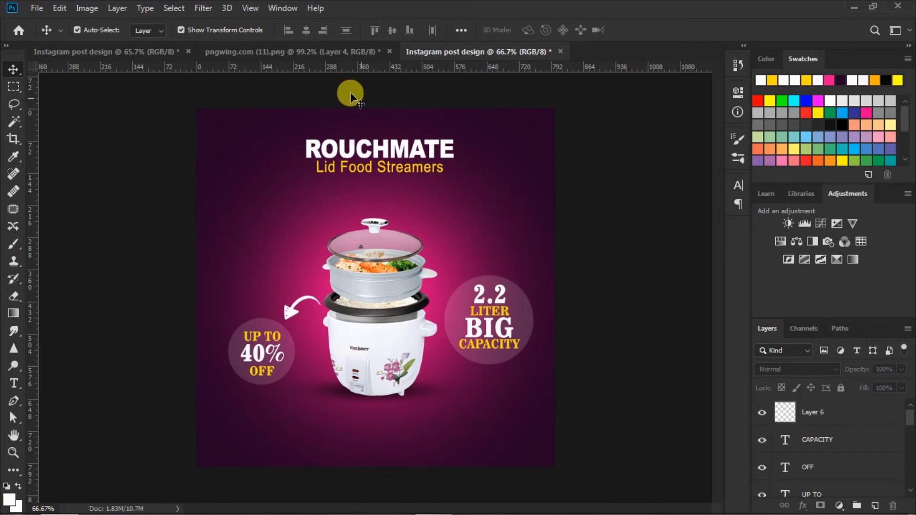
# Copy the up-right curved arrow from pngwing.com (11).png into the post and place it just below the capacity circle.
pyautogui.click(317, 53)
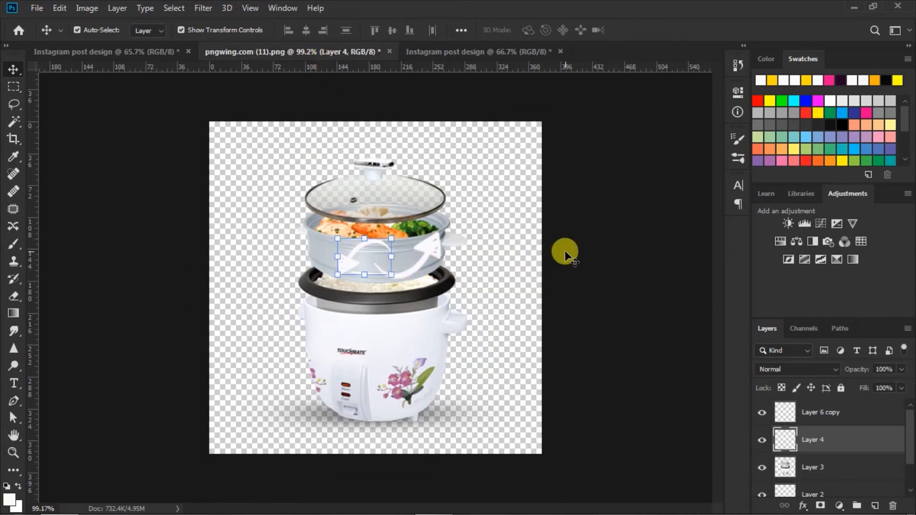
pyautogui.moveTo(429, 250); pyautogui.dragTo(462, 371)
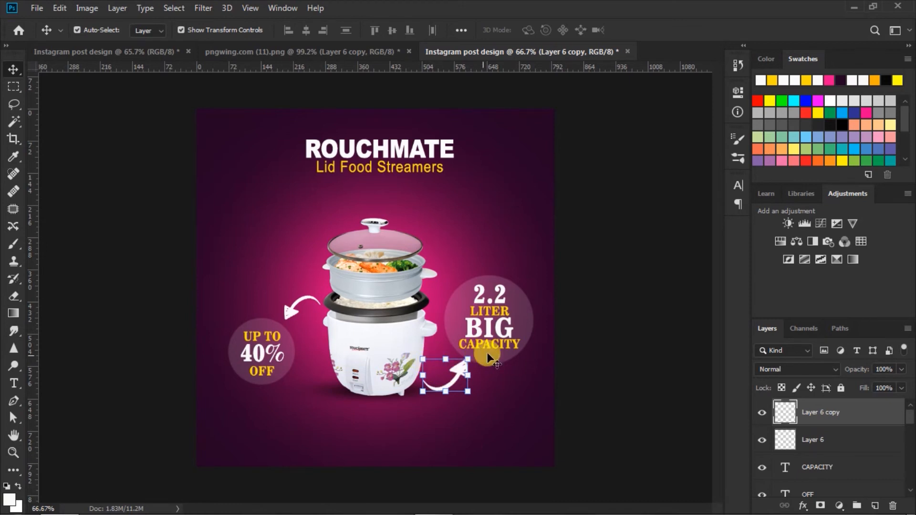
pyautogui.click(608, 312)
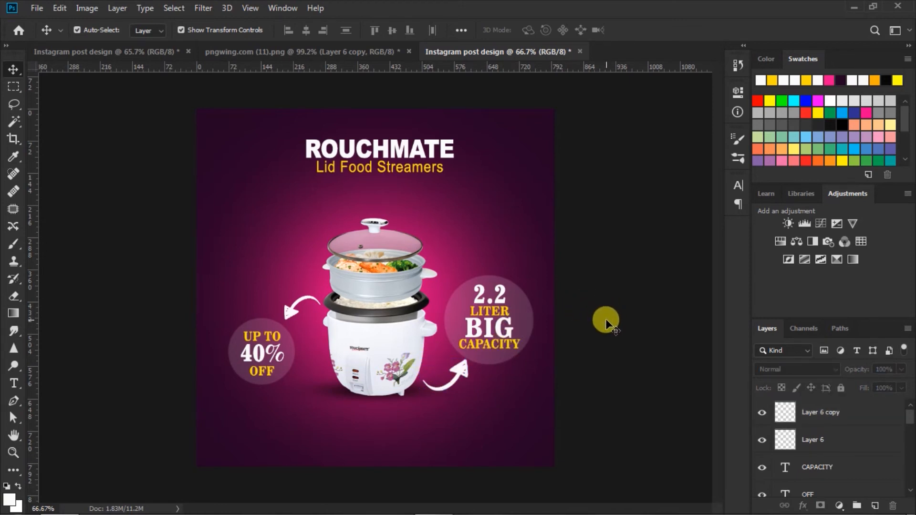
# Draw a rectangle shape about 159 by 42 px just below the rice cooker.
pyautogui.click(16, 471)
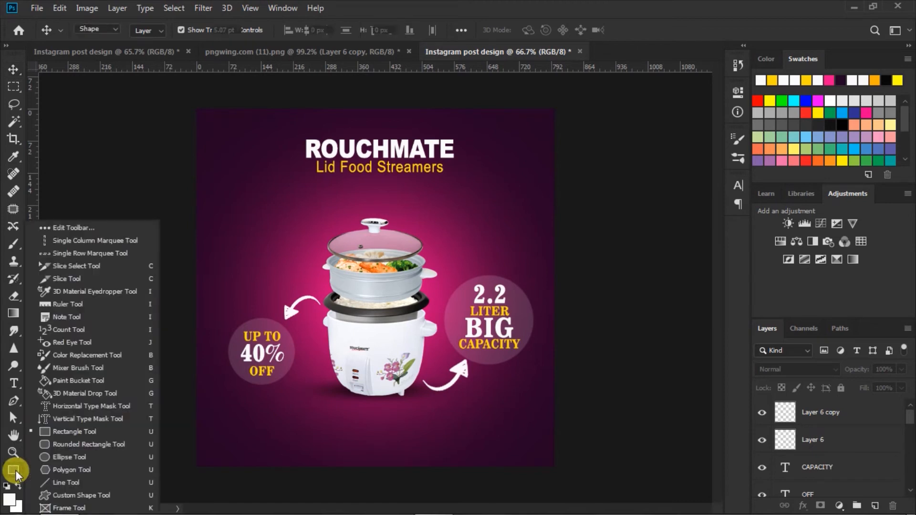
pyautogui.click(54, 431)
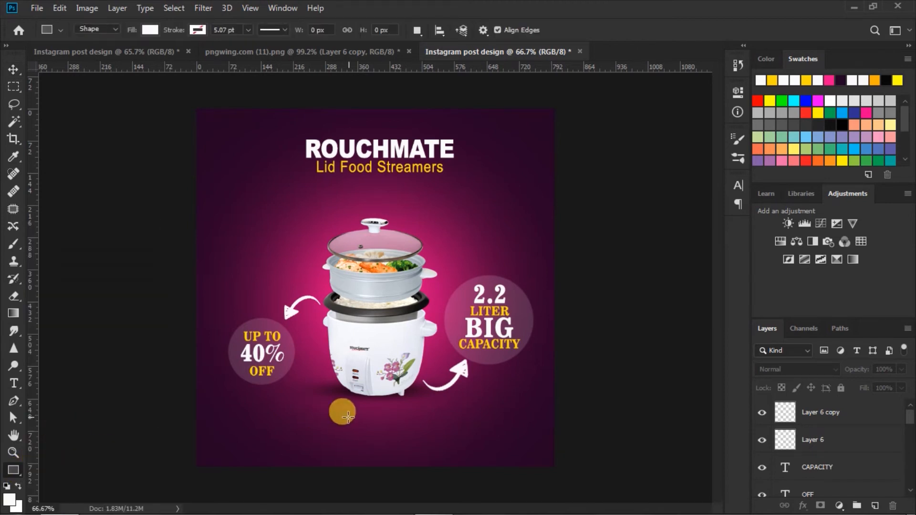
pyautogui.moveTo(347, 415); pyautogui.dragTo(418, 431)
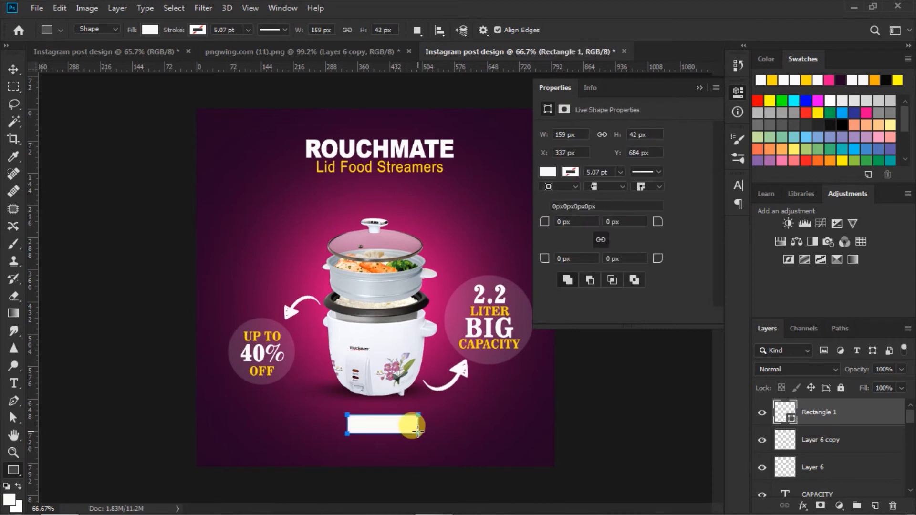
# Fill the rectangle below the cooker with near-white 252, 252, 252 and lower its opacity to 14%.
pyautogui.click(547, 172)
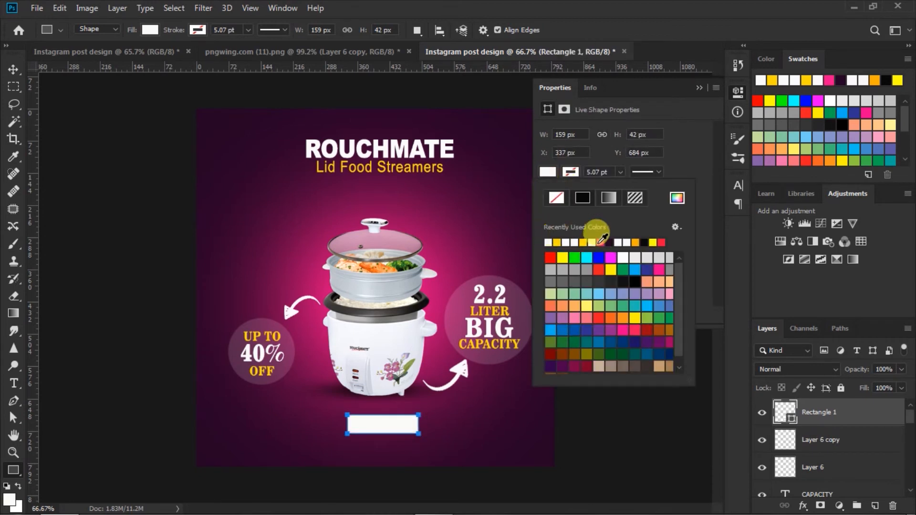
pyautogui.click(601, 241)
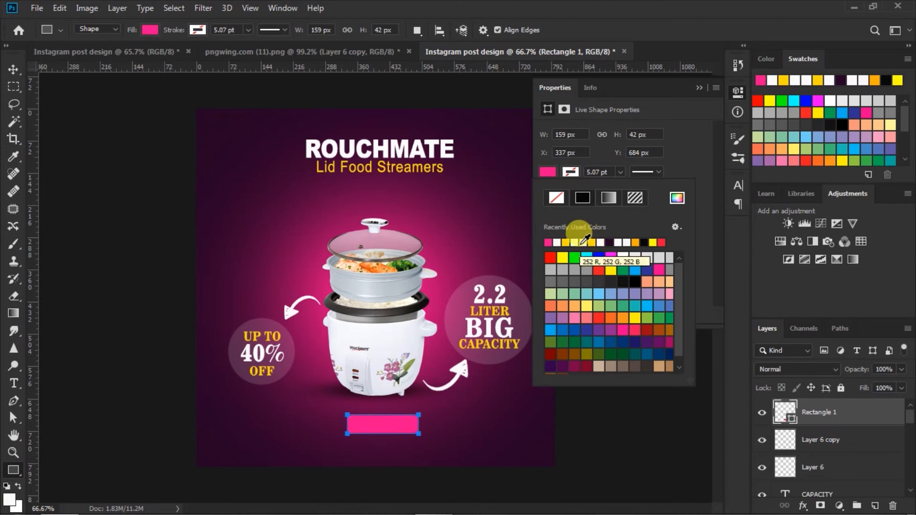
pyautogui.click(582, 242)
pyautogui.click(700, 88)
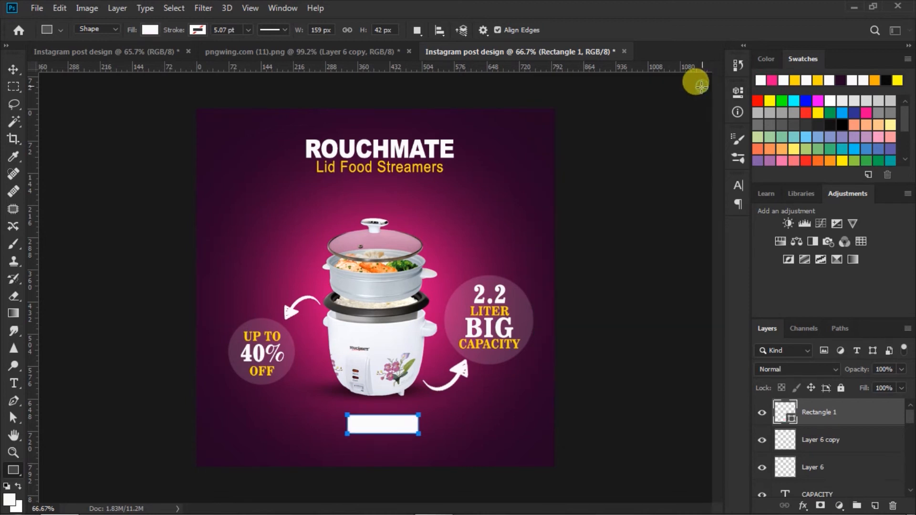
pyautogui.click(901, 370)
pyautogui.moveTo(901, 384); pyautogui.dragTo(849, 385)
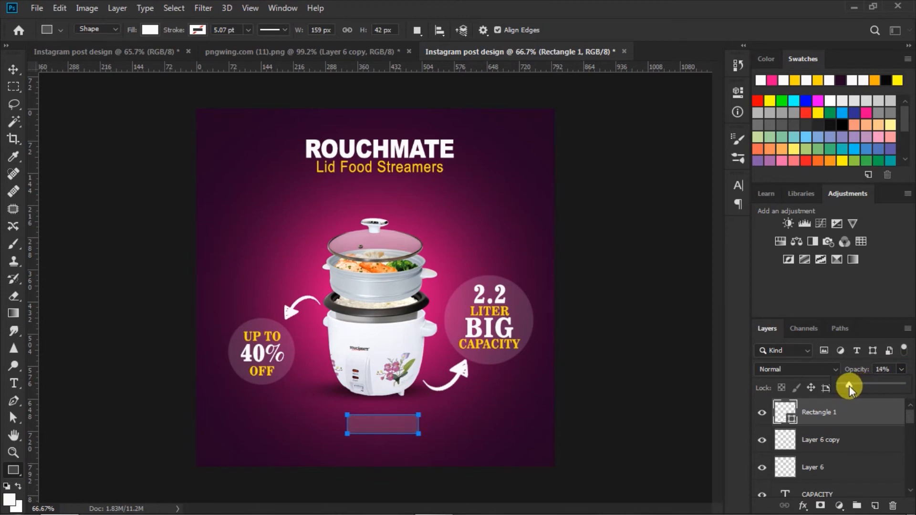
# Move the translucent rectangle slightly up and left so it is horizontally centered below the rice cooker.
pyautogui.click(15, 67)
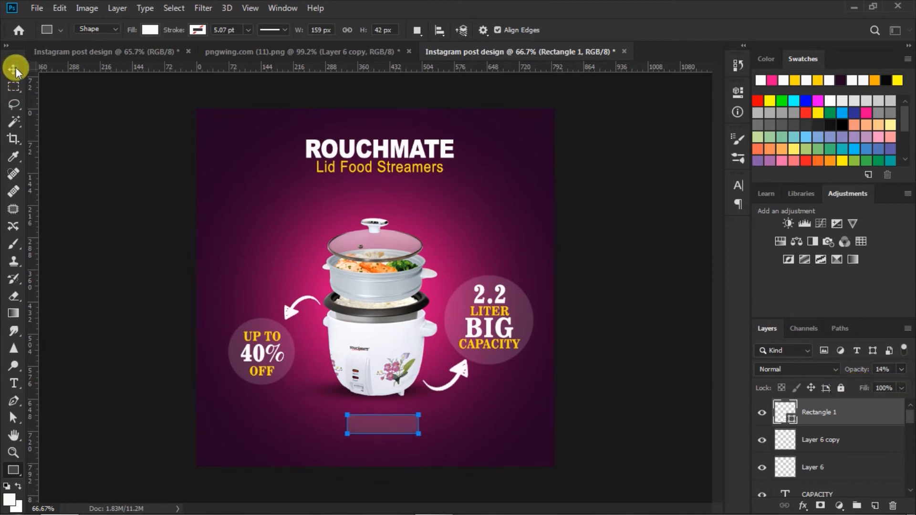
pyautogui.click(16, 67)
pyautogui.moveTo(399, 424)
pyautogui.mouseDown()
pyautogui.moveTo(382, 423)
pyautogui.moveTo(389, 419)
pyautogui.mouseUp()
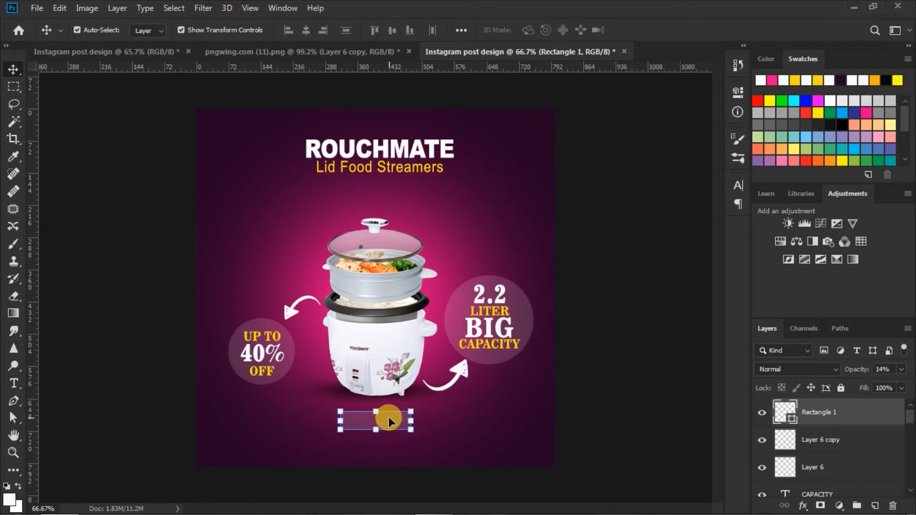
pyautogui.click(618, 359)
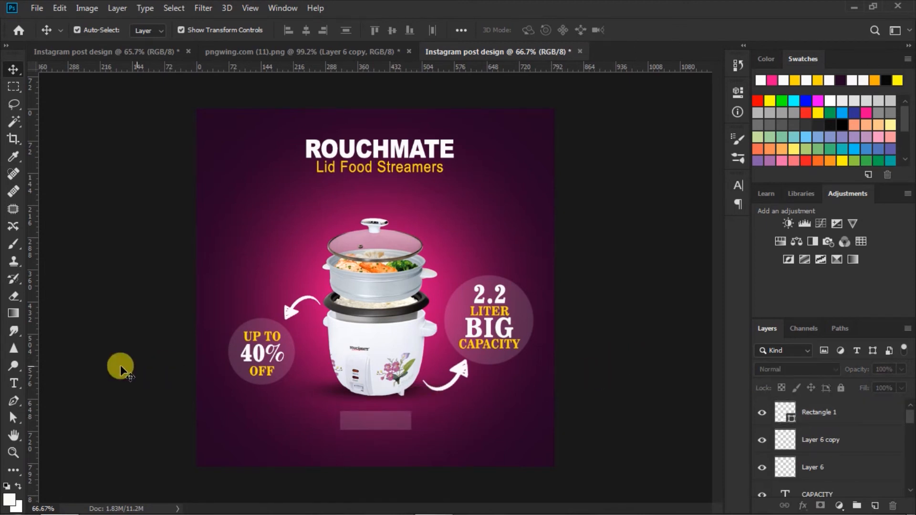
# Add the text SHOP NOW in 18 pt golden yellow on the translucent rectangle below the rice cooker.
pyautogui.click(19, 384)
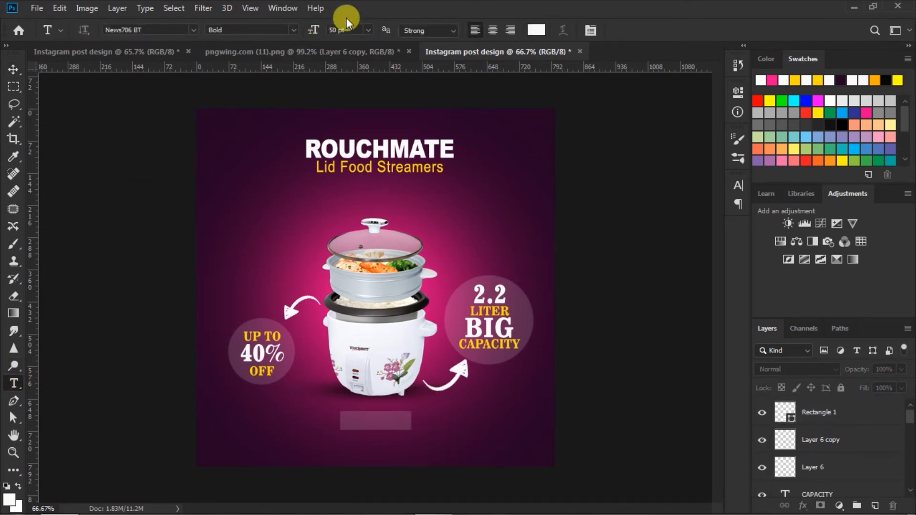
pyautogui.click(371, 30)
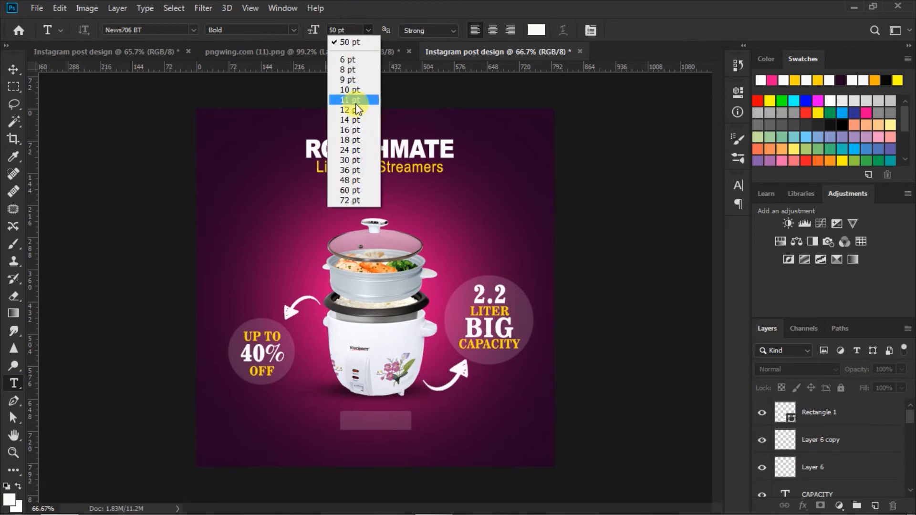
pyautogui.click(350, 141)
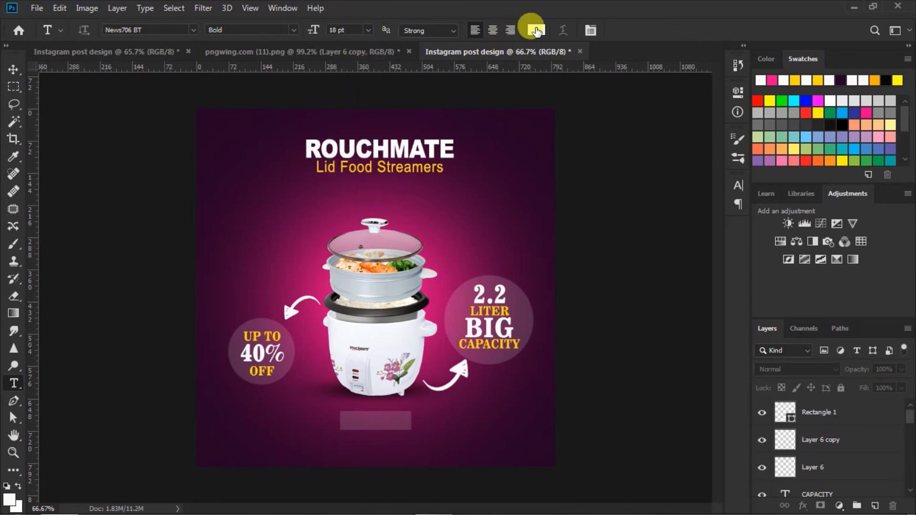
pyautogui.click(536, 30)
pyautogui.click(704, 238)
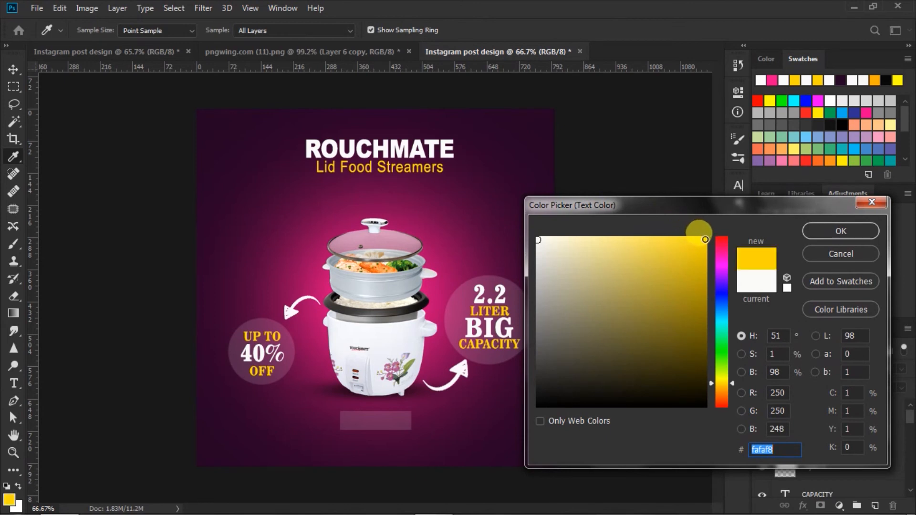
pyautogui.click(828, 232)
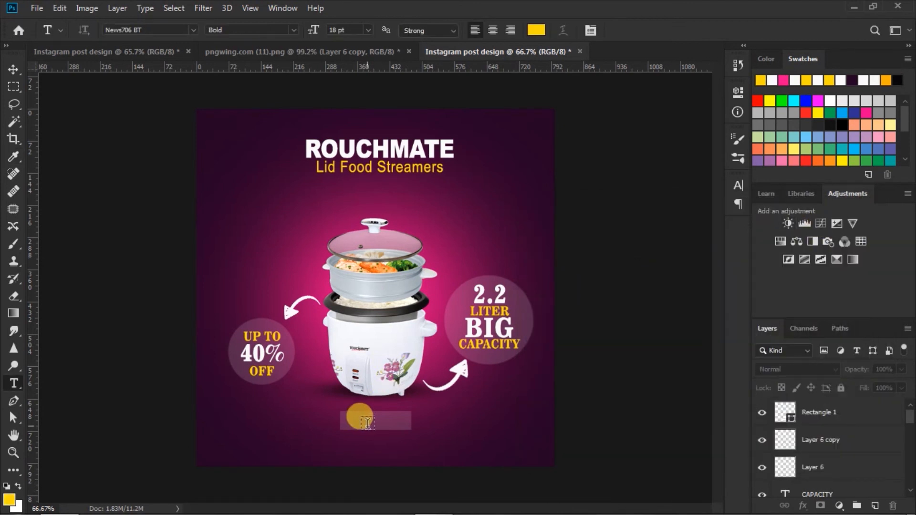
pyautogui.click(350, 420)
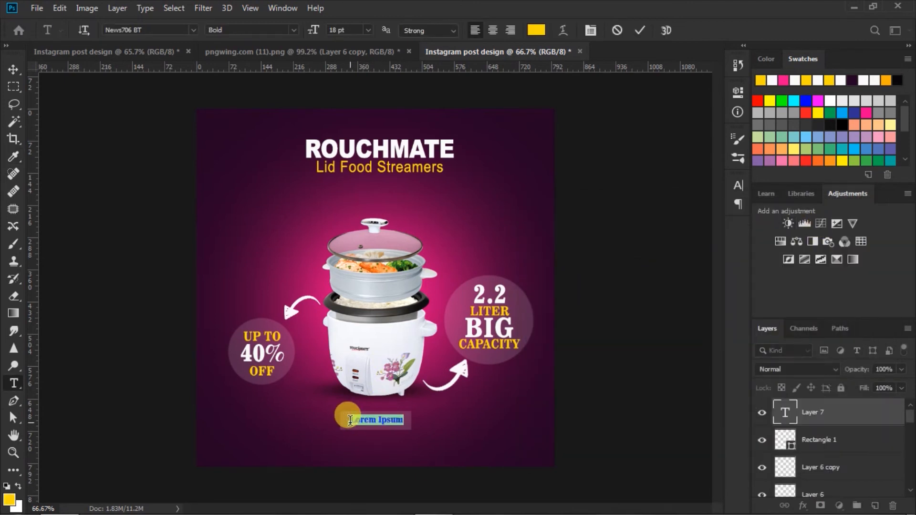
pyautogui.write('SHOP')
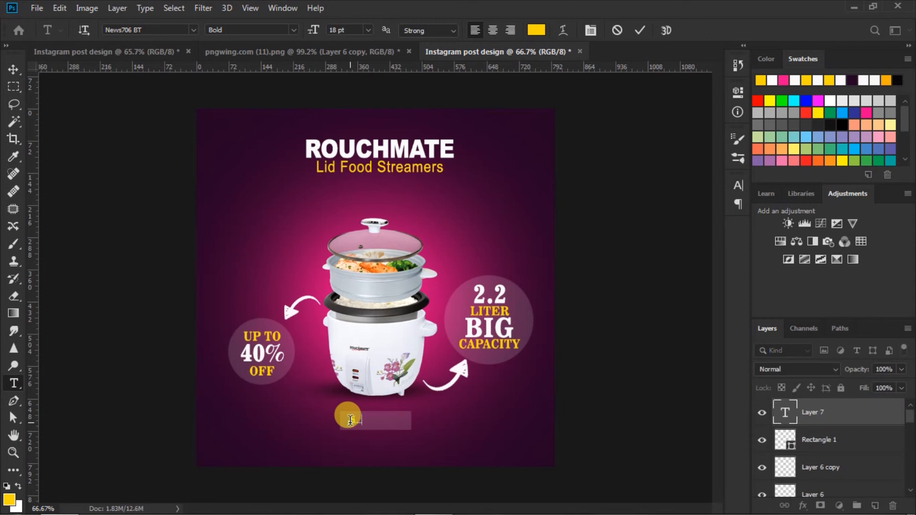
pyautogui.write(' NOW')
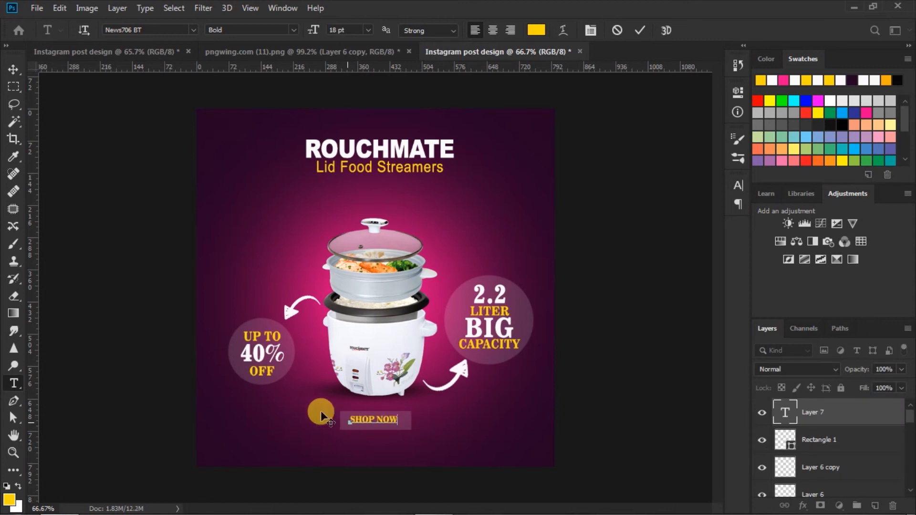
pyautogui.click(640, 30)
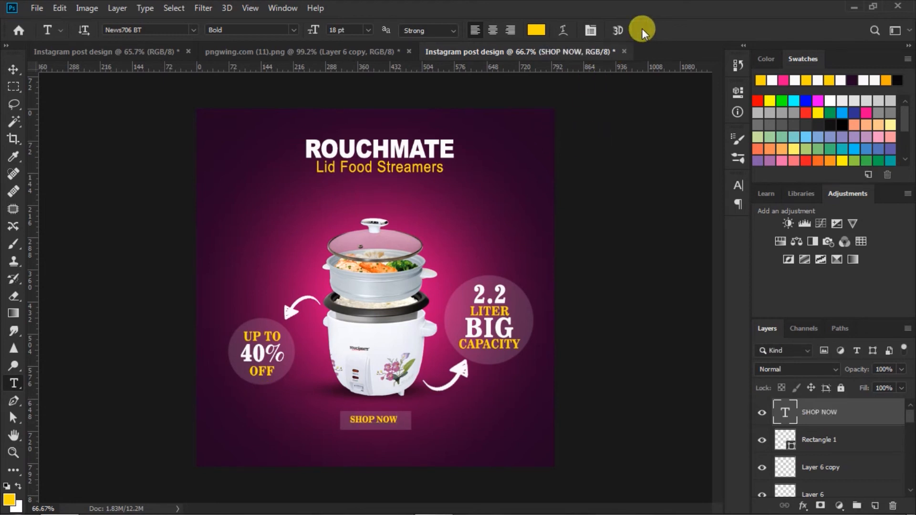
# Center the SHOP NOW text horizontally and vertically on the translucent rectangle.
pyautogui.click(13, 70)
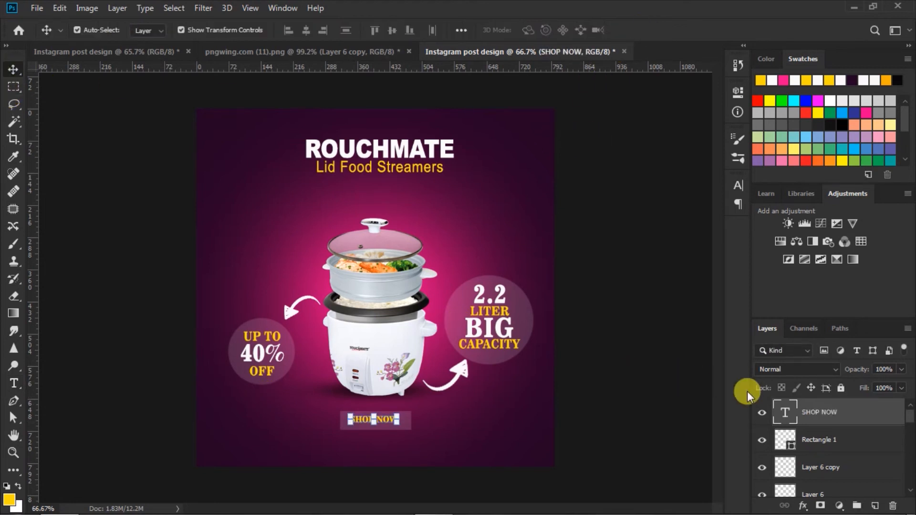
pyautogui.keyDown('shift'); pyautogui.click(811, 438); pyautogui.keyUp('shift')
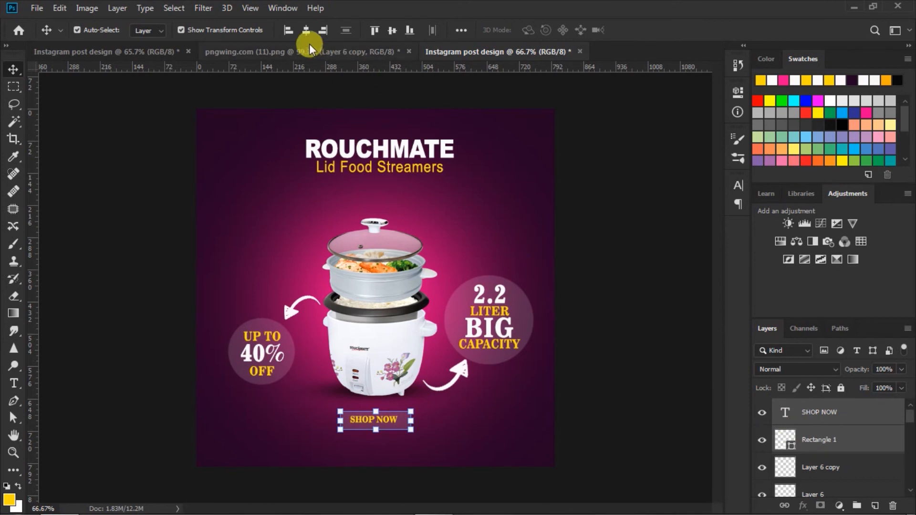
pyautogui.click(305, 30)
pyautogui.click(392, 30)
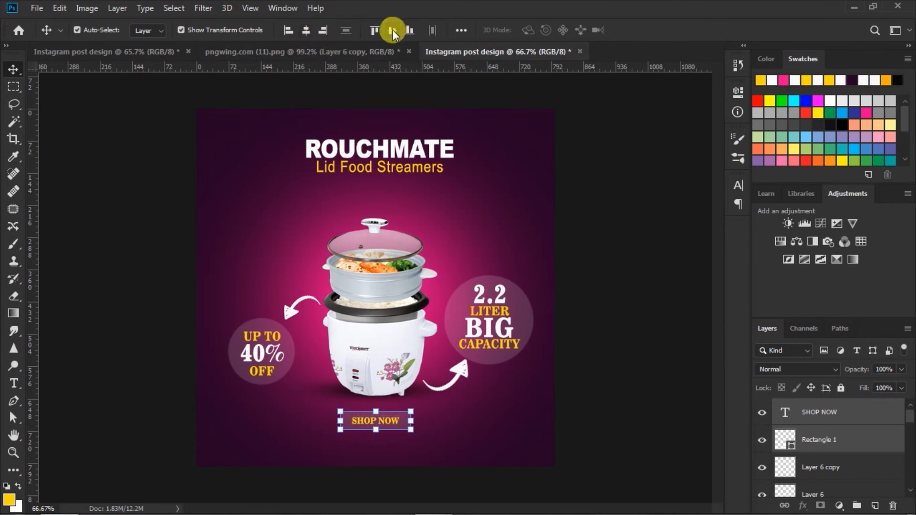
pyautogui.click(616, 233)
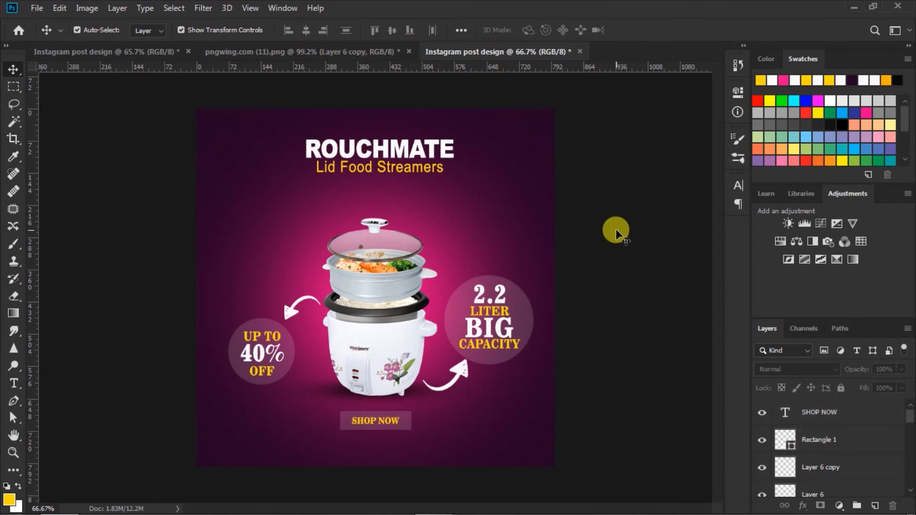
pyautogui.click(13, 383)
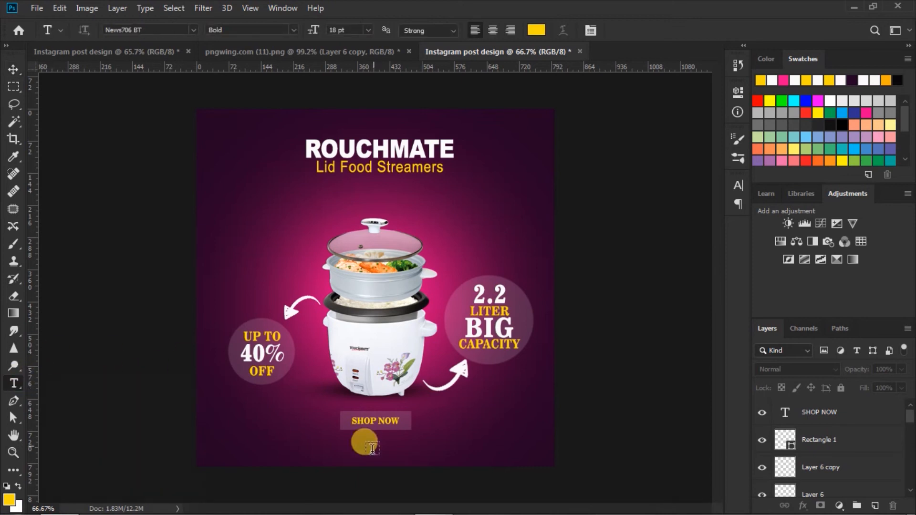
pyautogui.click(536, 30)
pyautogui.click(539, 240)
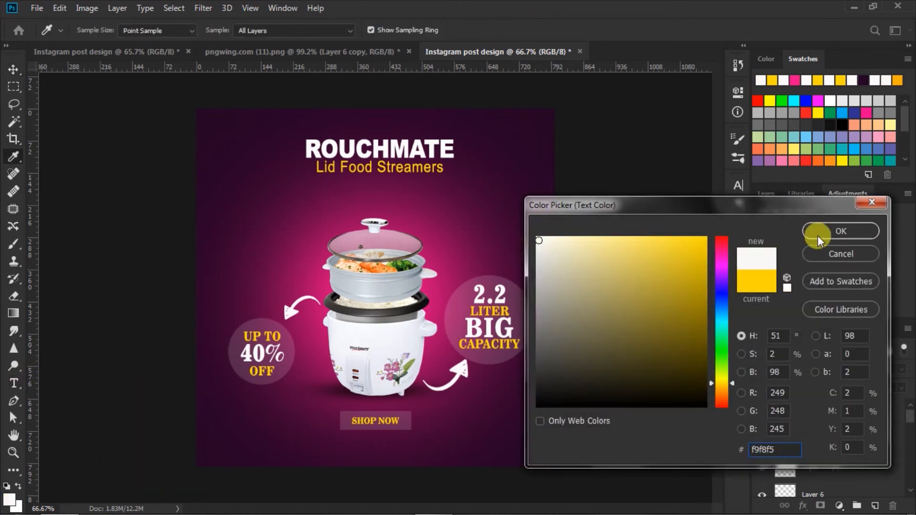
pyautogui.click(840, 231)
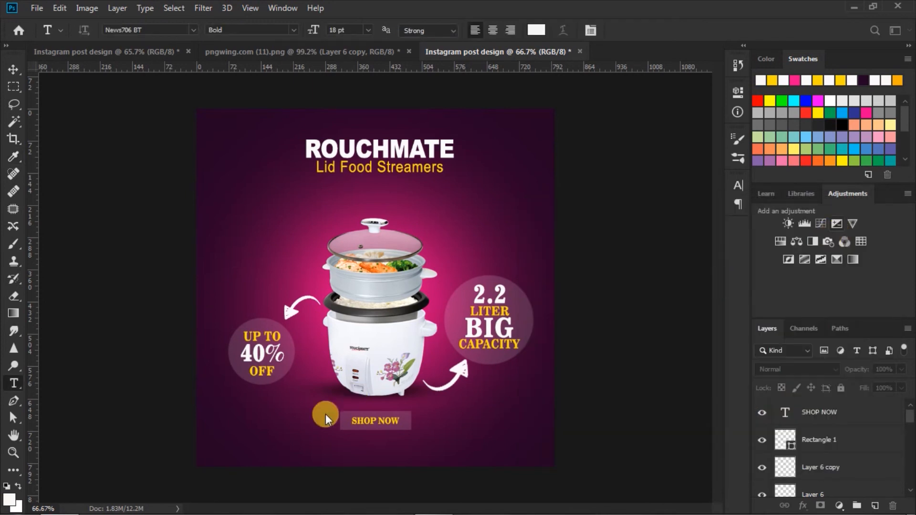
pyautogui.click(315, 448)
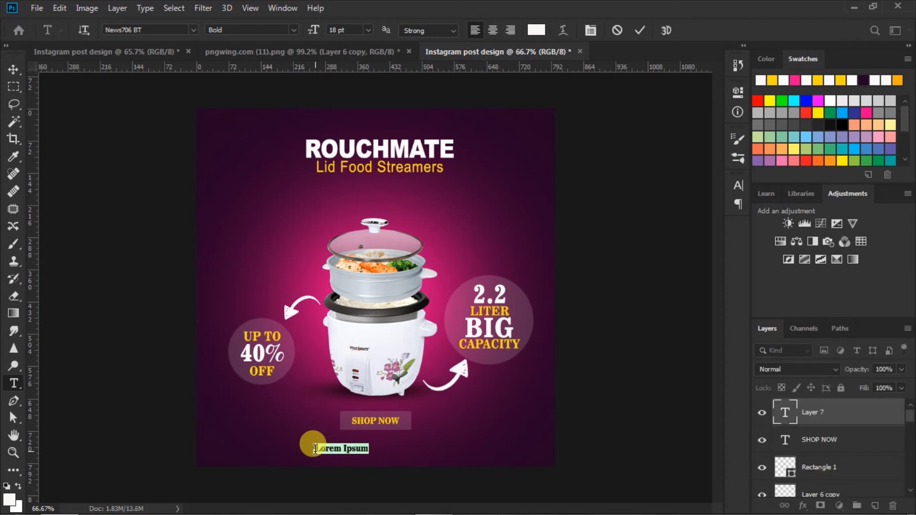
pyautogui.press('BackSpace')
pyautogui.write('www')
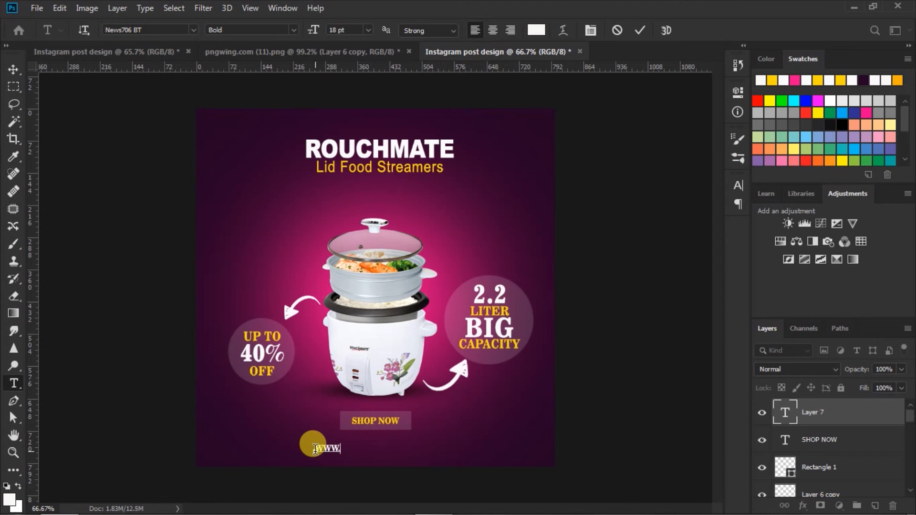
pyautogui.write('.YOURcompan')
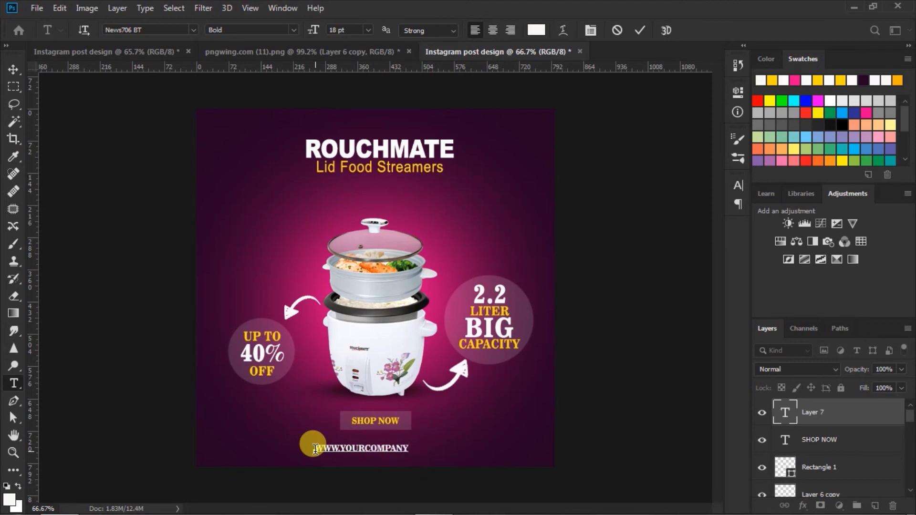
pyautogui.write('y@.com')
# Set the web address text's tracking to 80 and size to 16 pt, and move it up just below the SHOP NOW box.
pyautogui.moveTo(315, 448); pyautogui.dragTo(579, 442)
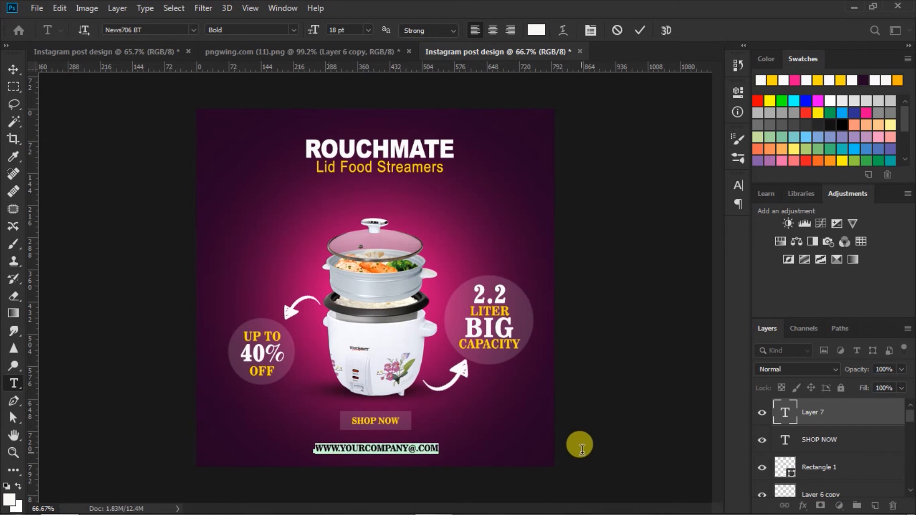
pyautogui.click(738, 187)
pyautogui.moveTo(664, 242); pyautogui.dragTo(666, 239)
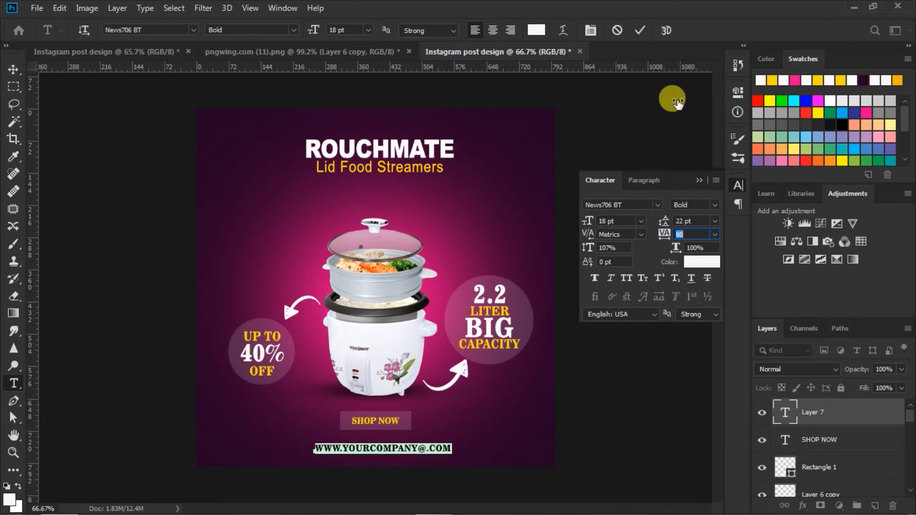
pyautogui.click(637, 32)
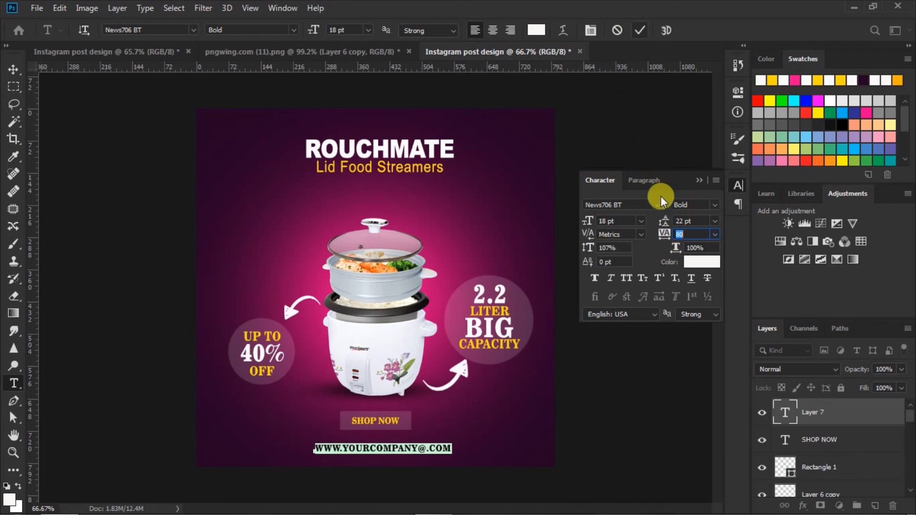
pyautogui.click(643, 220)
pyautogui.click(623, 318)
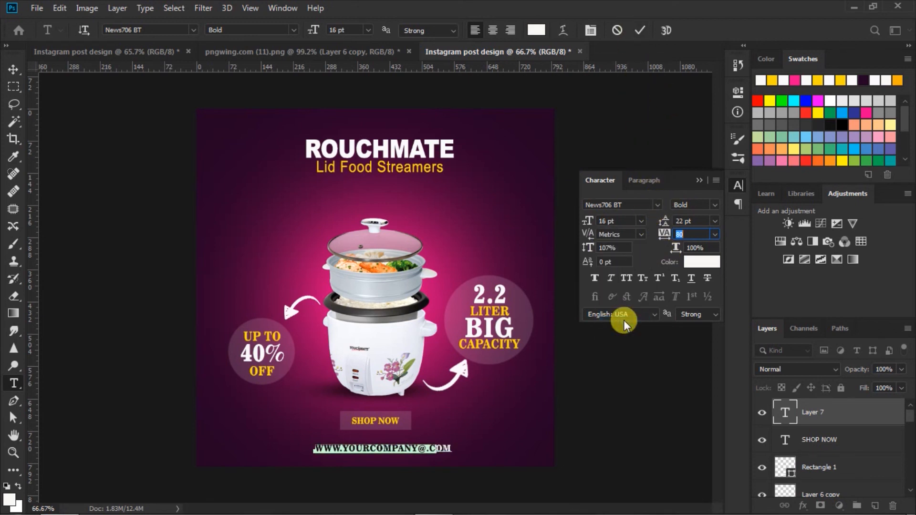
pyautogui.moveTo(393, 460); pyautogui.dragTo(393, 449)
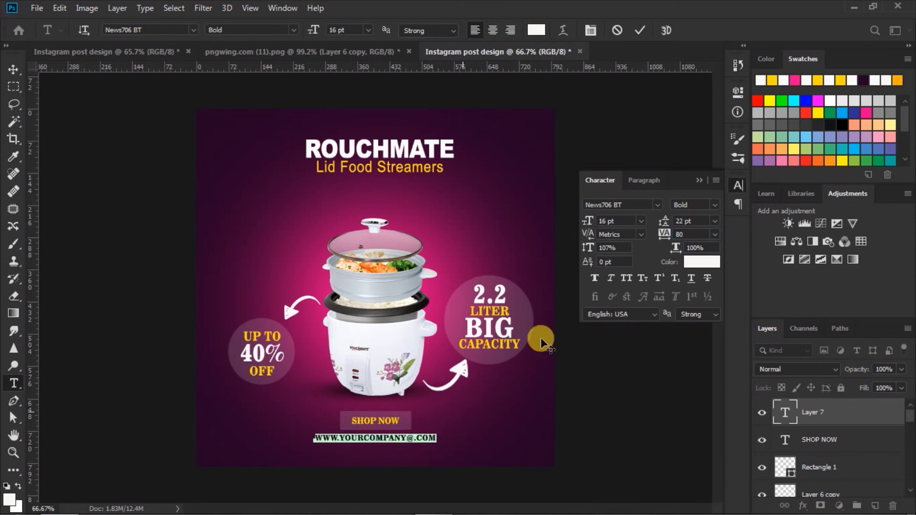
pyautogui.click(640, 29)
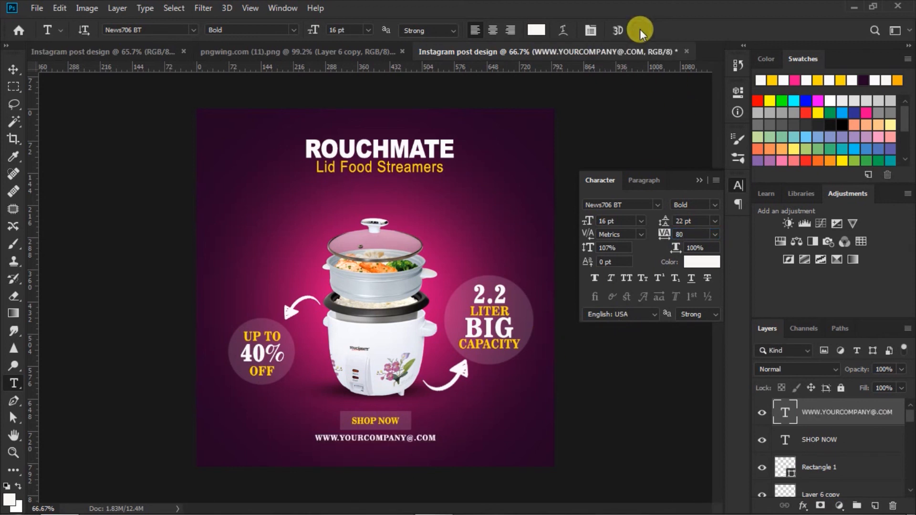
pyautogui.click(699, 180)
# Align the web address, SHOP NOW text and rectangle on their horizontal centers and shift them slightly right together.
pyautogui.click(14, 69)
pyautogui.keyDown('shift'); pyautogui.click(819, 470); pyautogui.keyUp('shift')
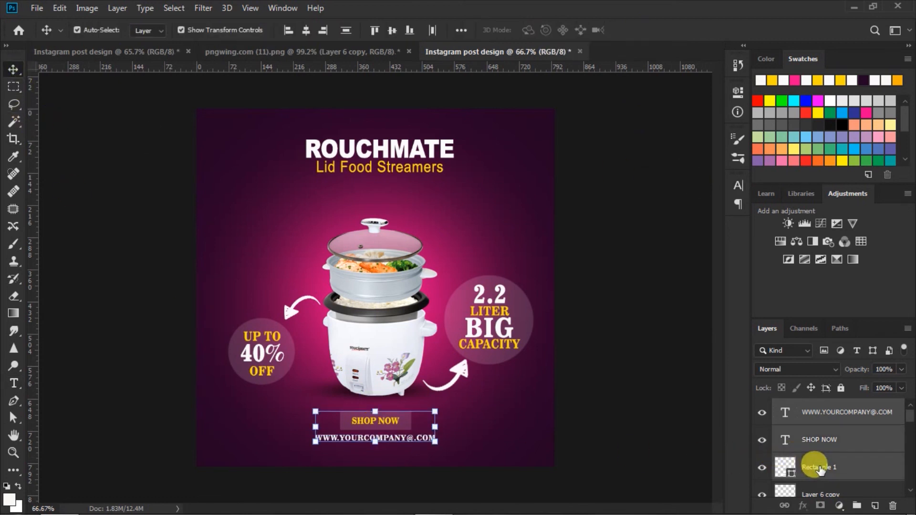
pyautogui.click(306, 31)
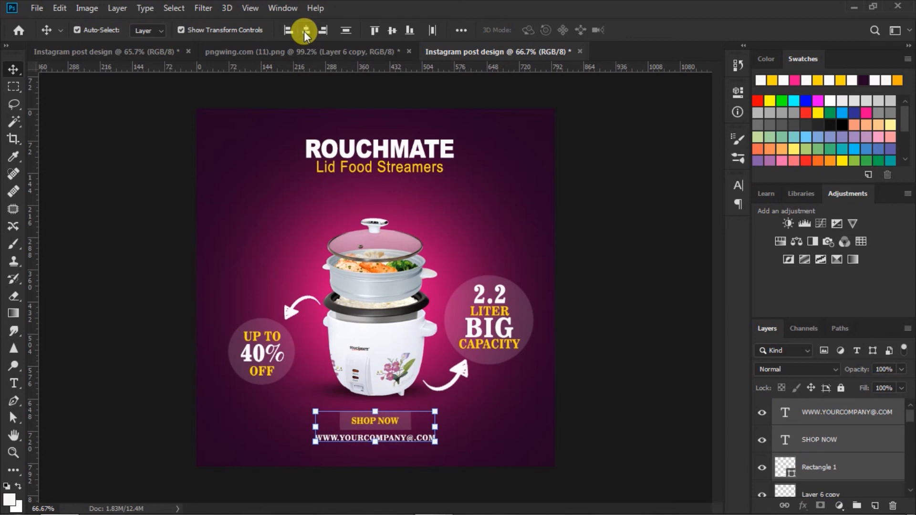
pyautogui.moveTo(409, 424); pyautogui.dragTo(412, 426)
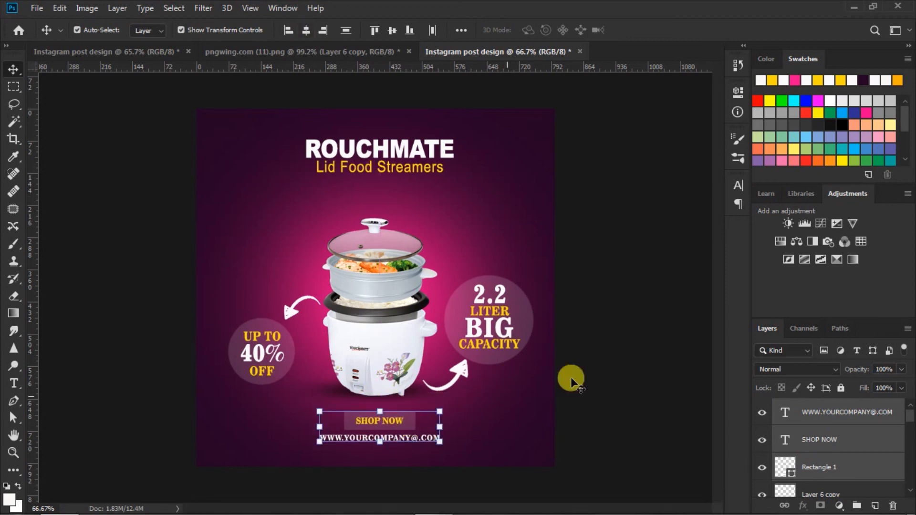
pyautogui.click(625, 334)
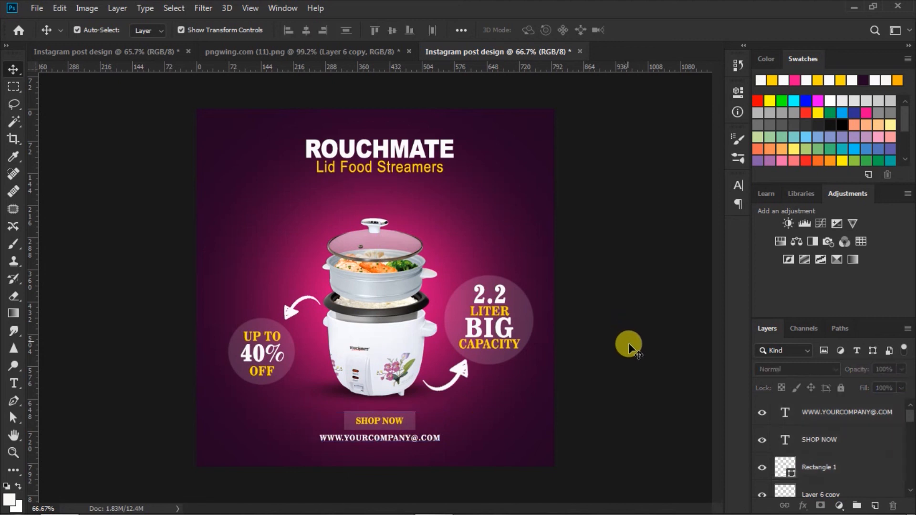
# Add the two-line text LOGO HERE at 24 pt near the post's upper-right corner.
pyautogui.click(14, 382)
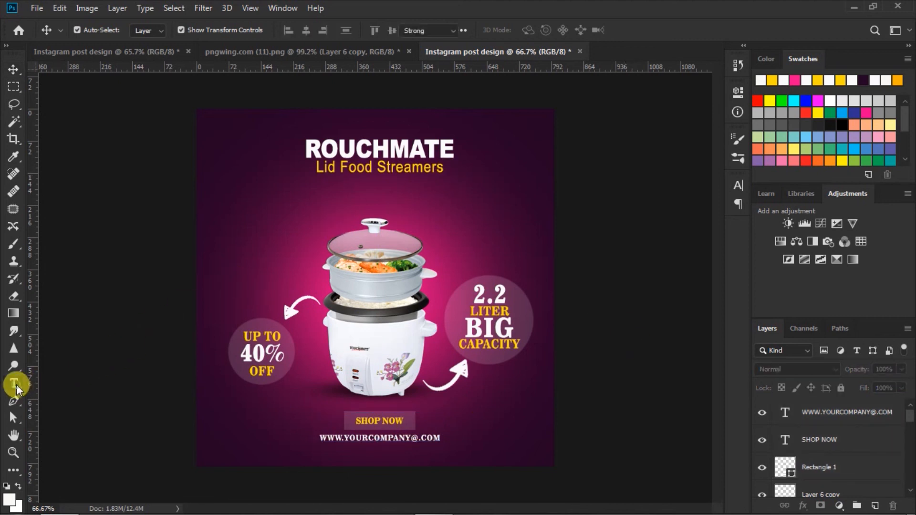
pyautogui.click(366, 32)
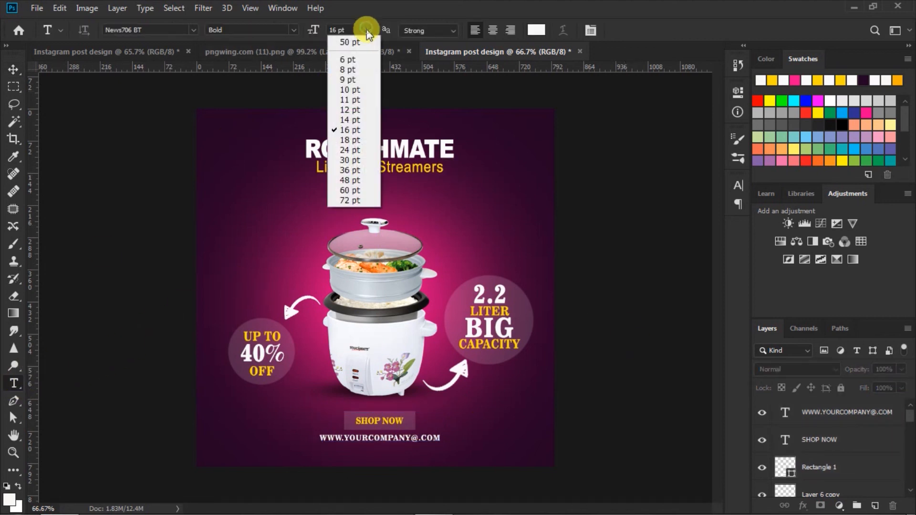
pyautogui.click(351, 143)
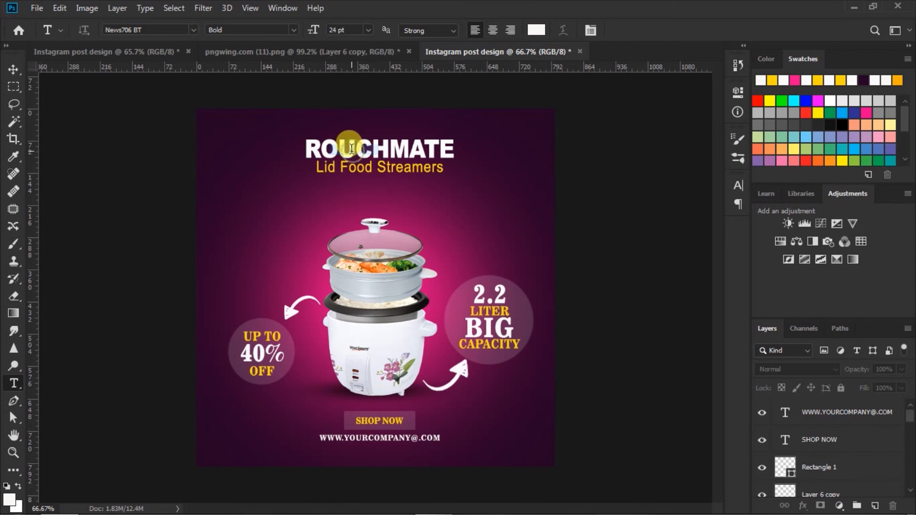
pyautogui.click(490, 132)
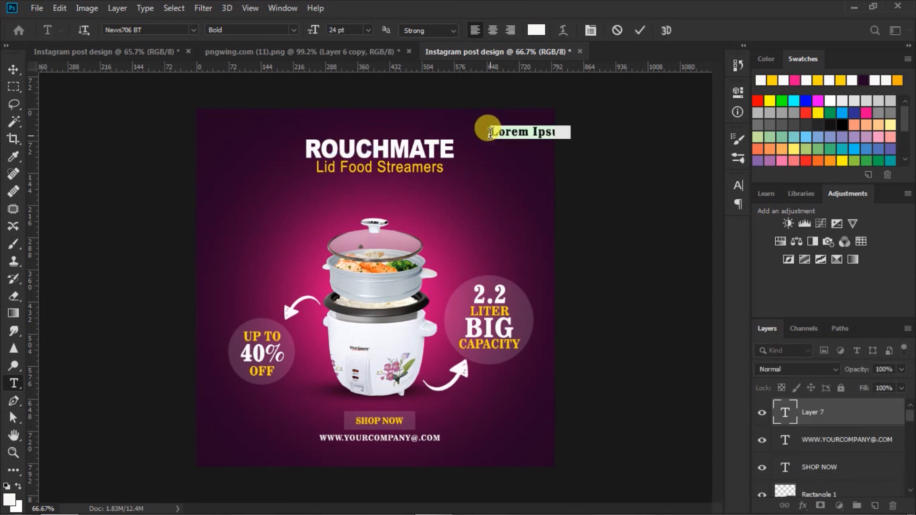
pyautogui.write('LO')
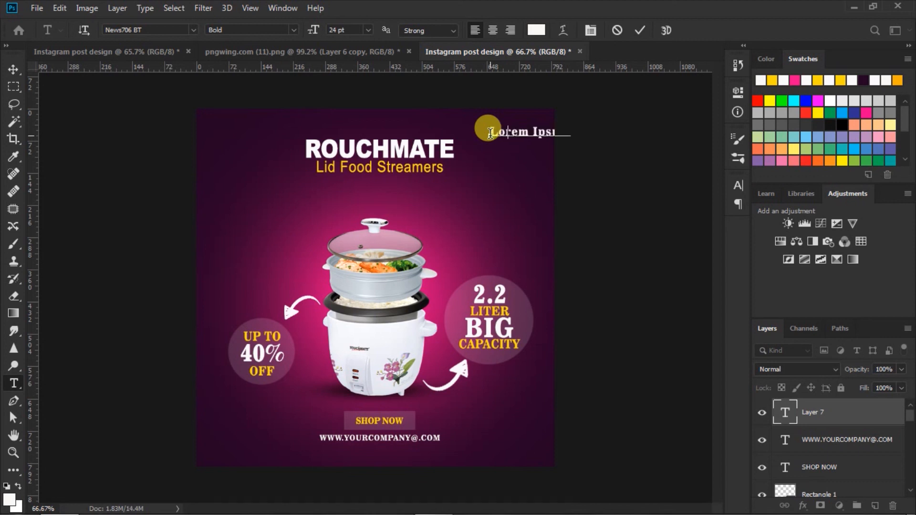
pyautogui.write('GO ')
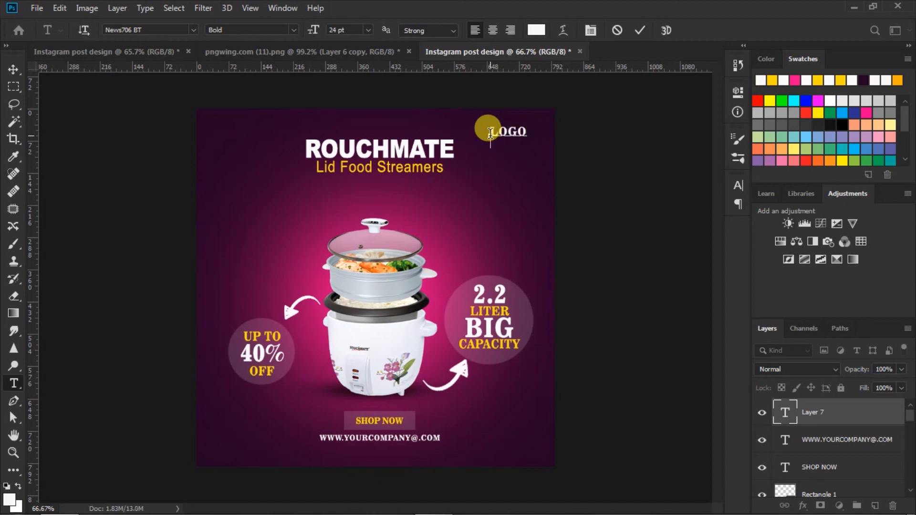
pyautogui.write('HERE')
# Apply faux bold to the LOGO HERE text and set its tracking to 40.
pyautogui.moveTo(490, 135); pyautogui.dragTo(568, 151)
pyautogui.moveTo(491, 125); pyautogui.dragTo(574, 141)
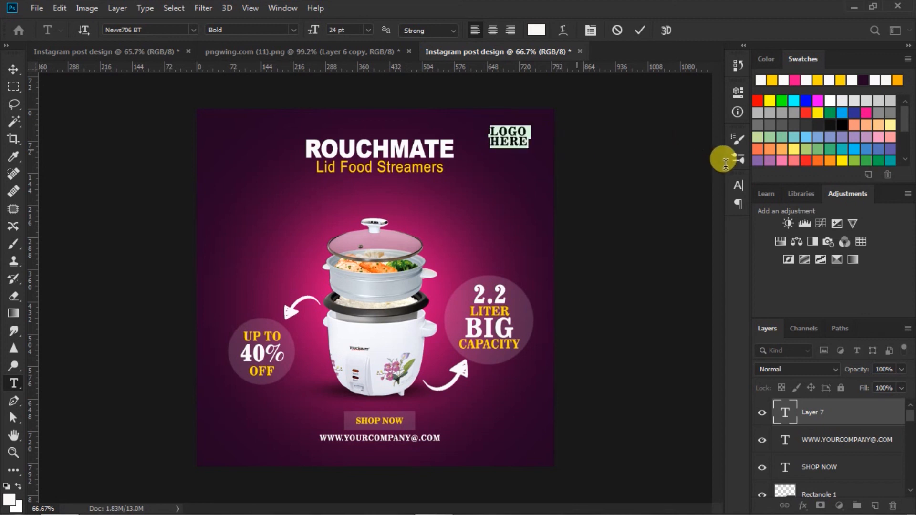
pyautogui.click(738, 188)
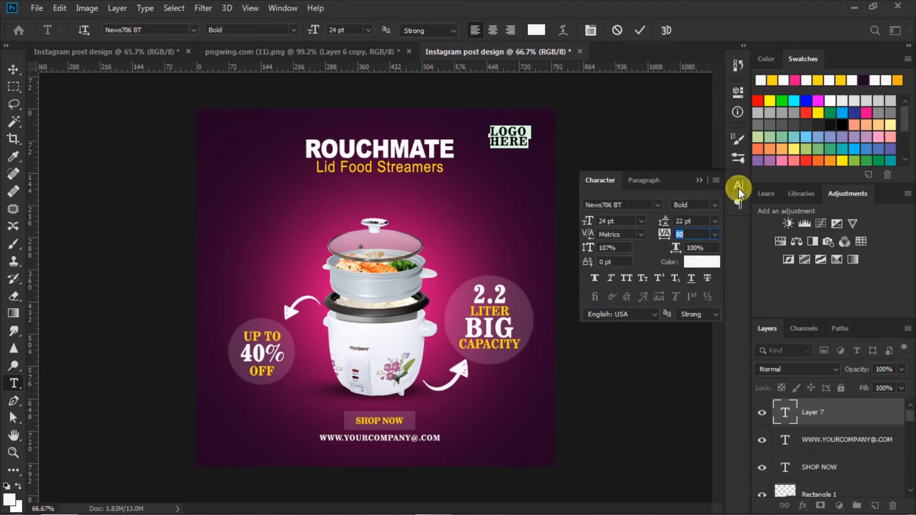
pyautogui.click(595, 279)
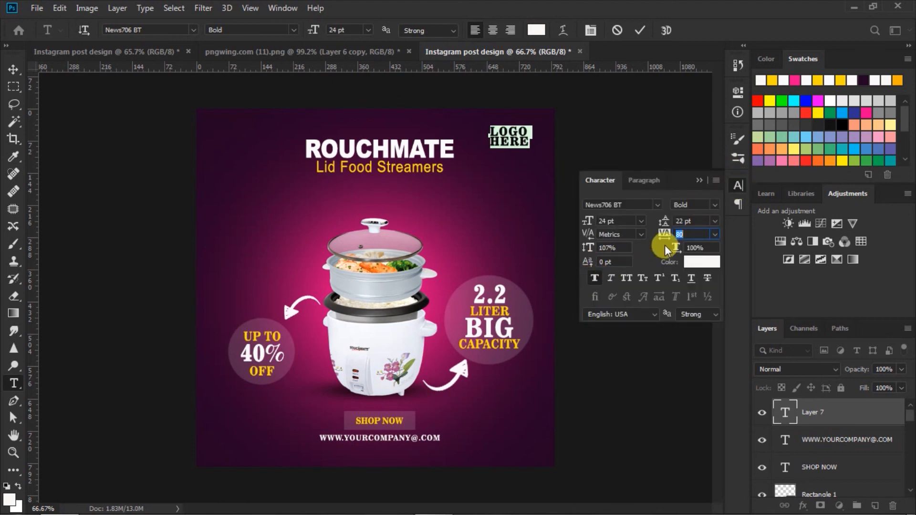
pyautogui.write('40')
pyautogui.press('Return')
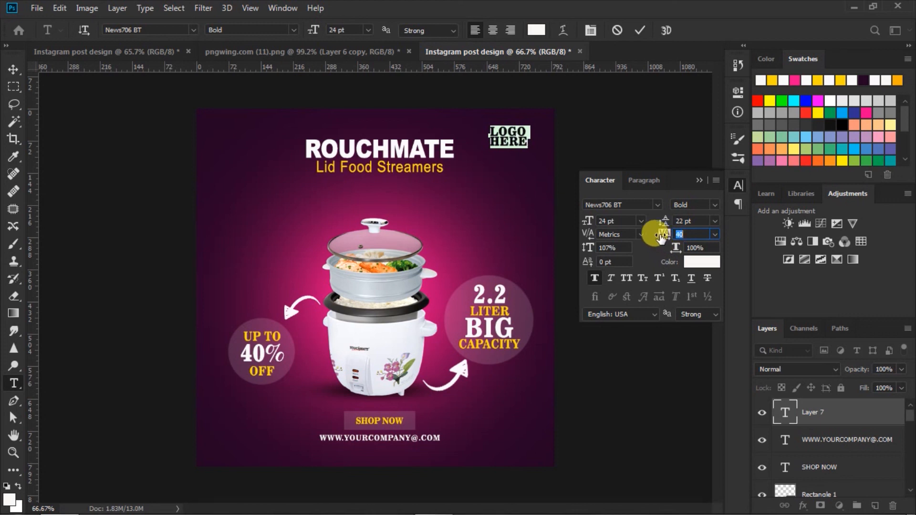
pyautogui.click(640, 29)
pyautogui.click(699, 181)
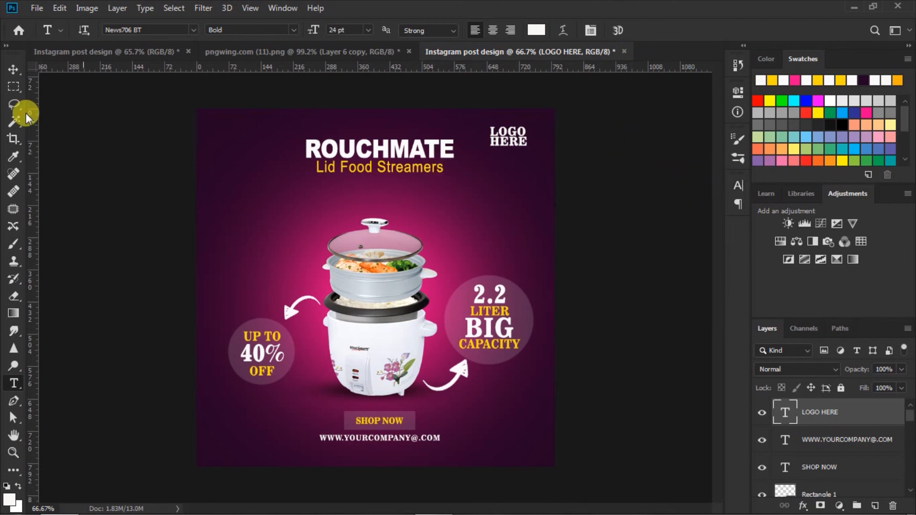
# Move the LOGO HERE text slightly right, closer to the post's right edge.
pyautogui.click(14, 69)
pyautogui.click(639, 151)
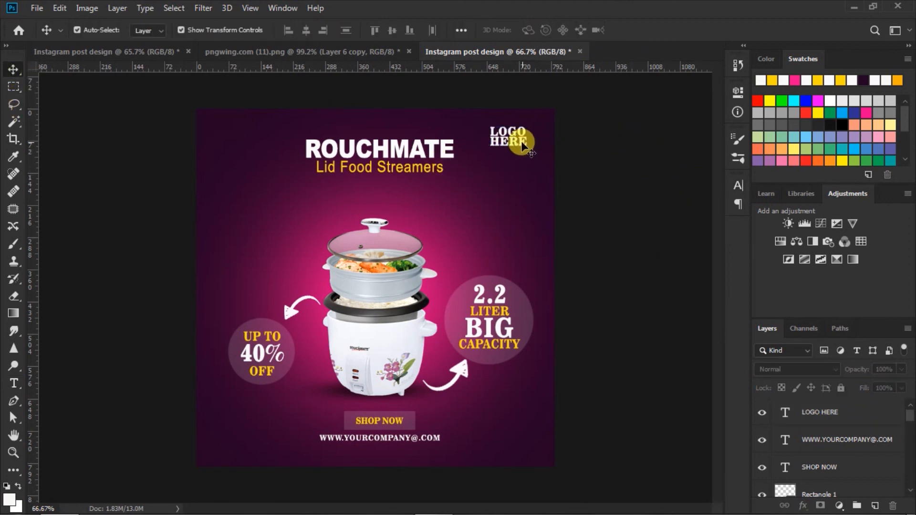
pyautogui.moveTo(514, 142); pyautogui.dragTo(525, 143)
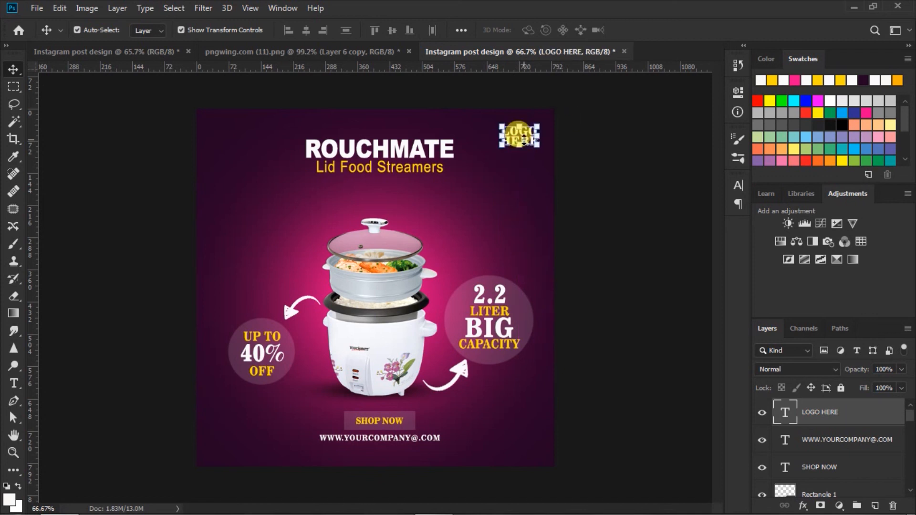
pyautogui.click(635, 149)
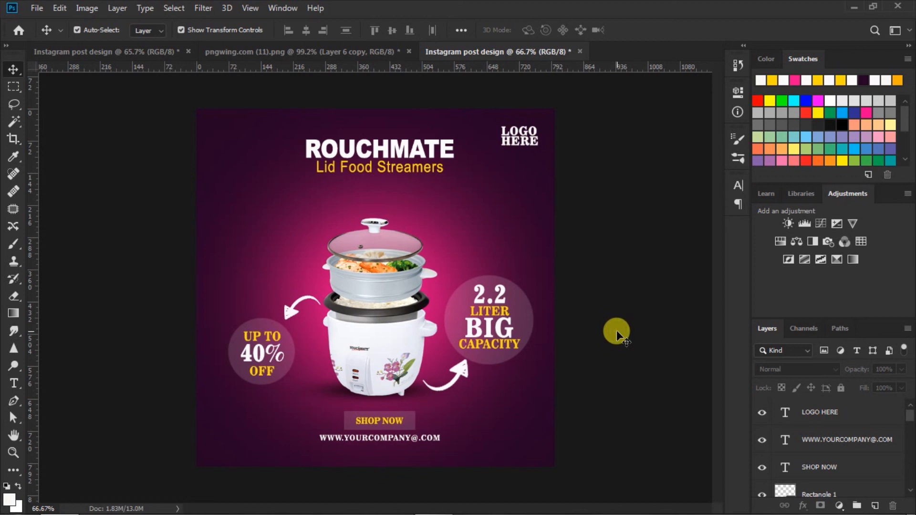
# Move the ROUCHMATE heading and the Lid Food Streamers subtitle slightly down together.
pyautogui.click(413, 151)
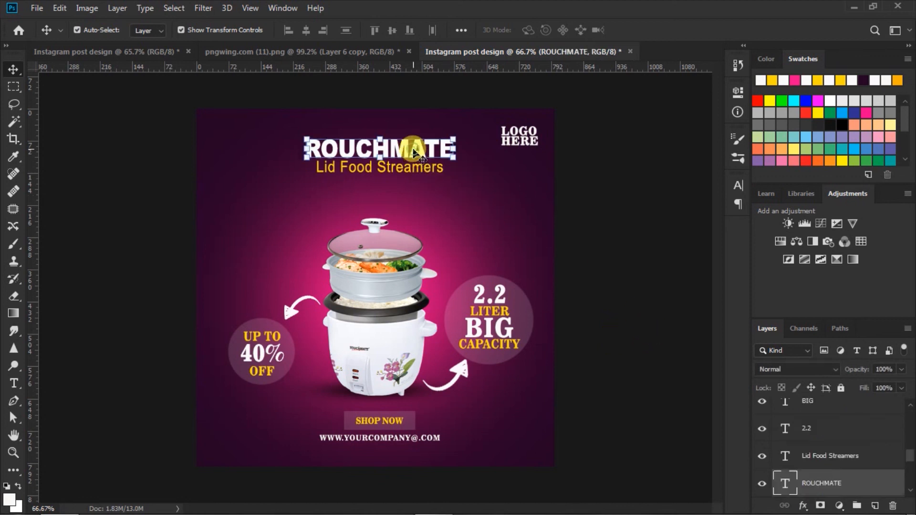
pyautogui.keyDown('shift'); pyautogui.click(823, 456); pyautogui.keyUp('shift')
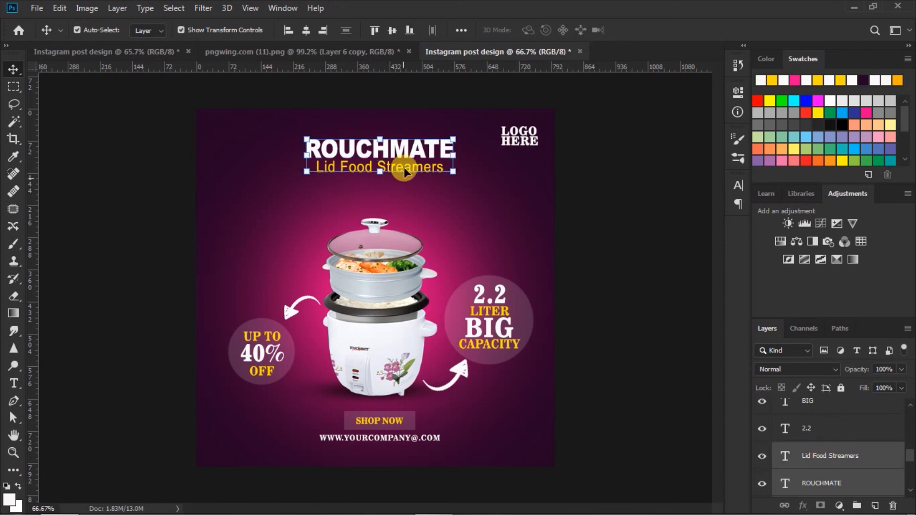
pyautogui.moveTo(408, 141); pyautogui.dragTo(404, 161)
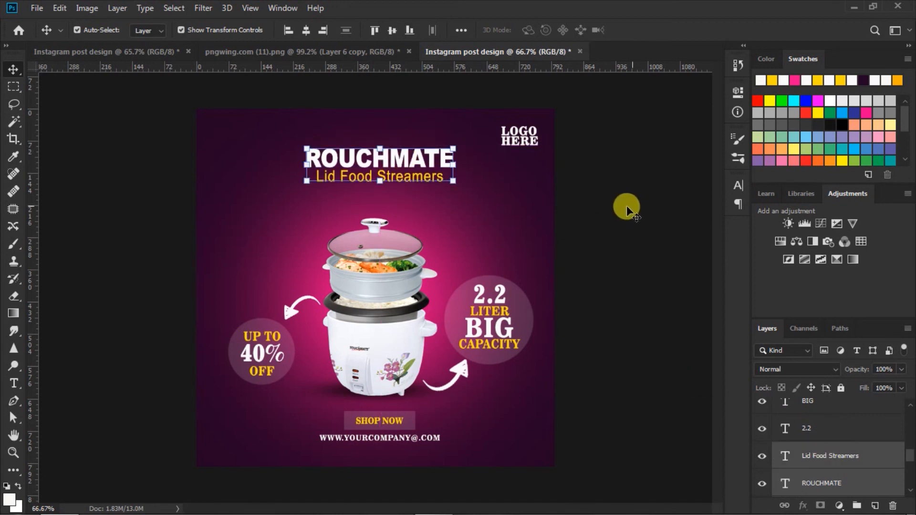
pyautogui.click(615, 209)
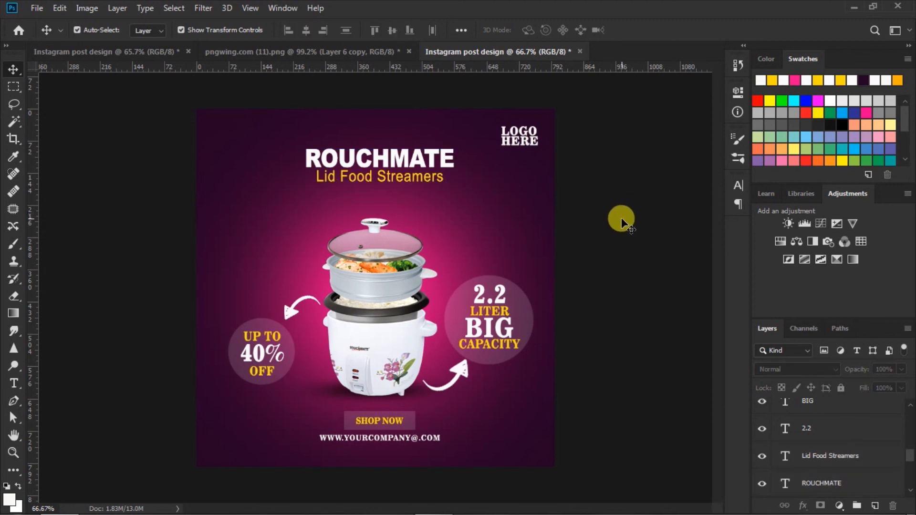
# Enlarge the pink glow on Layer 3 to about 110.5% width and 113.5% height, extending past all edges of the post.
pyautogui.click(436, 238)
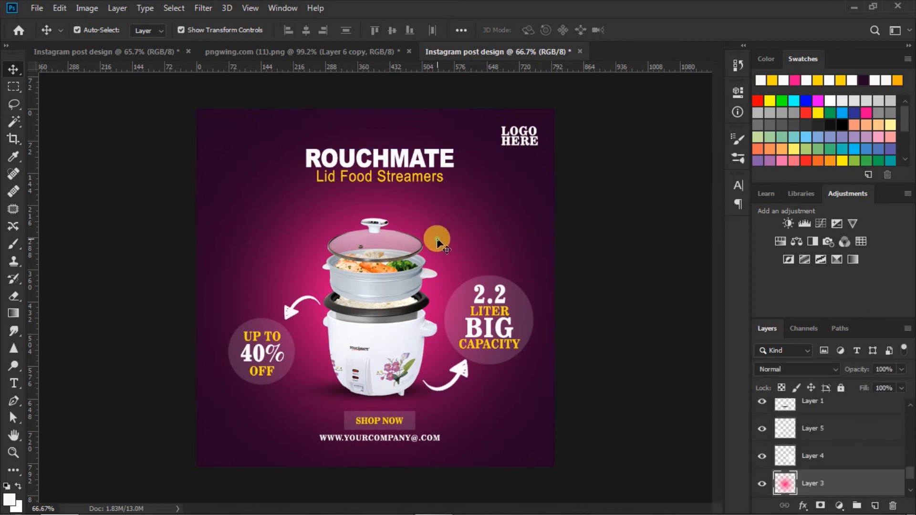
pyautogui.scroll(-3, 618, 295)
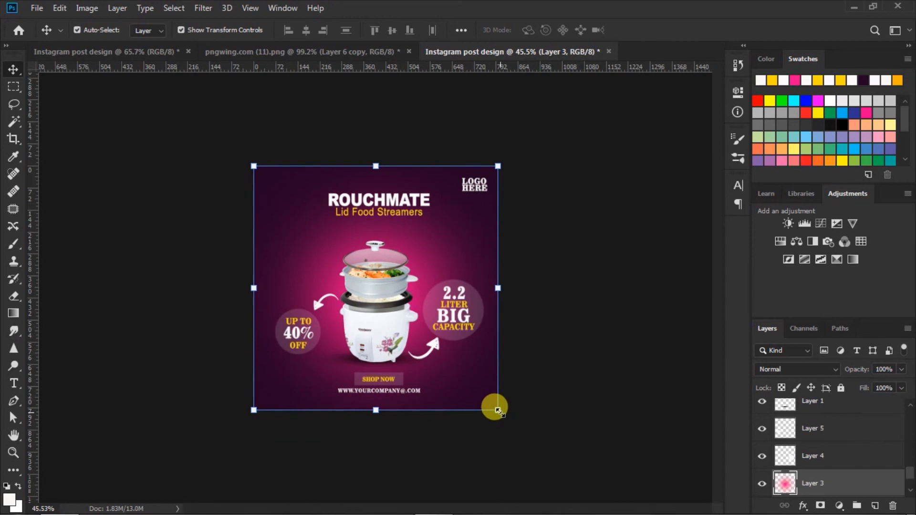
pyautogui.moveTo(511, 424); pyautogui.dragTo(514, 433)
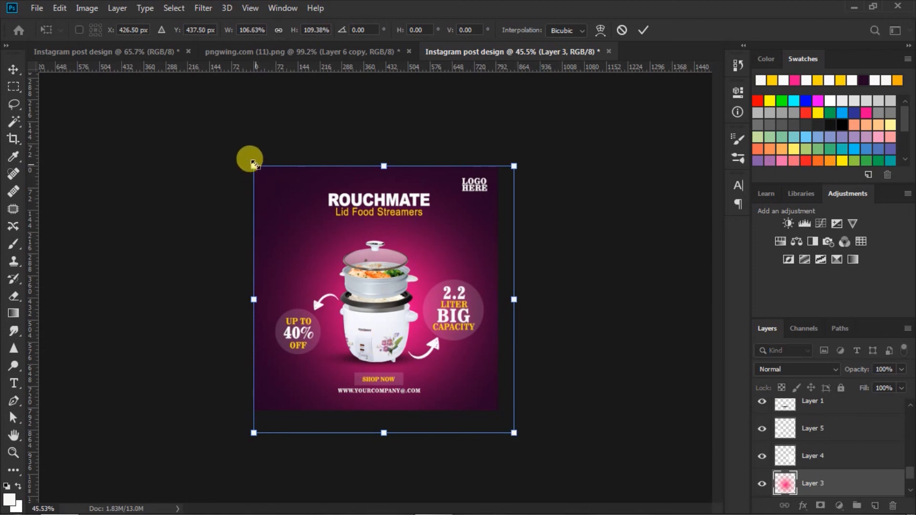
pyautogui.moveTo(245, 153); pyautogui.dragTo(243, 153)
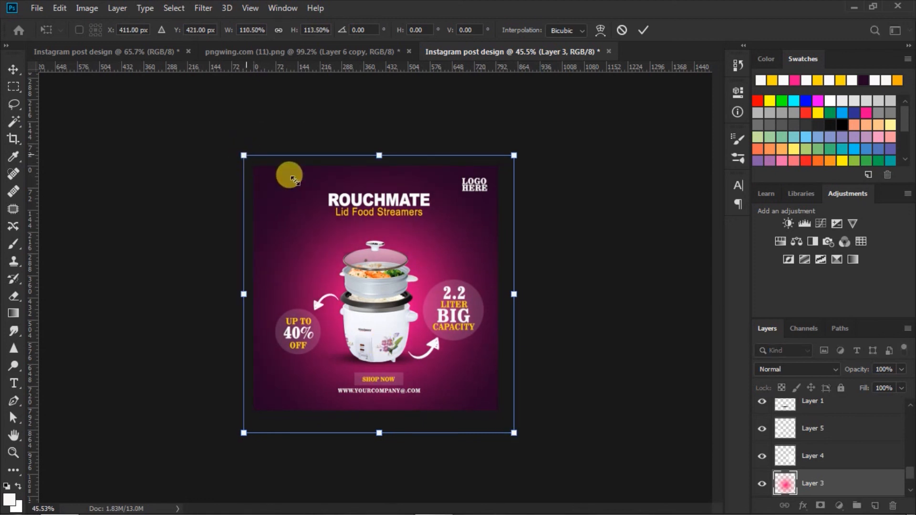
pyautogui.moveTo(419, 246); pyautogui.dragTo(414, 247)
pyautogui.scroll(1, 641, 30)
pyautogui.click(642, 30)
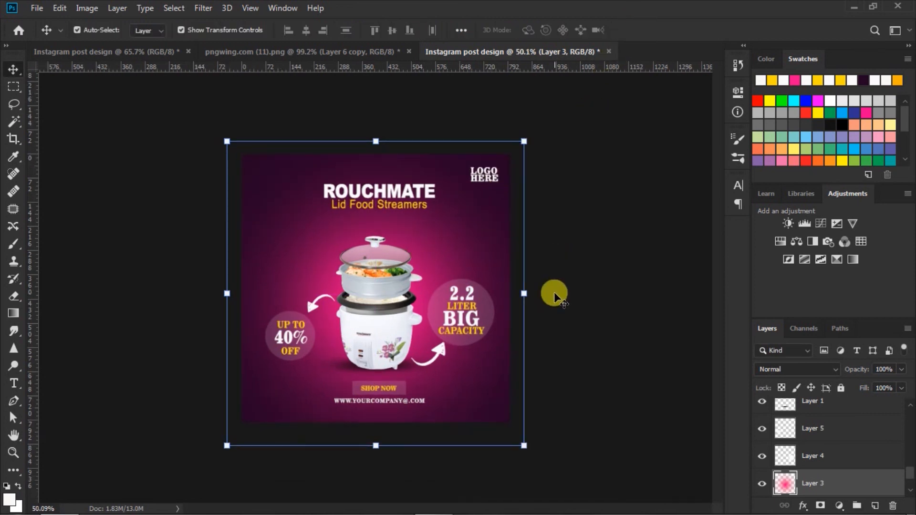
pyautogui.click(605, 281)
pyautogui.hotkey('ctrl', '+')
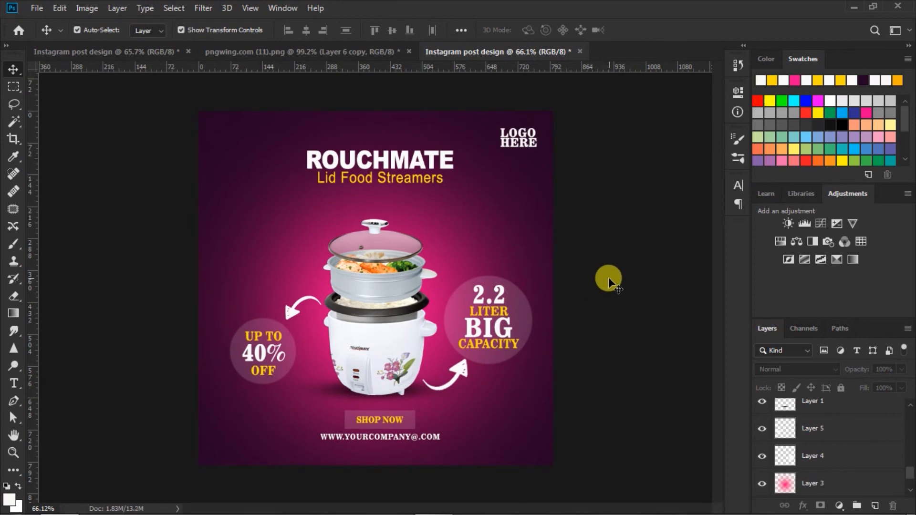